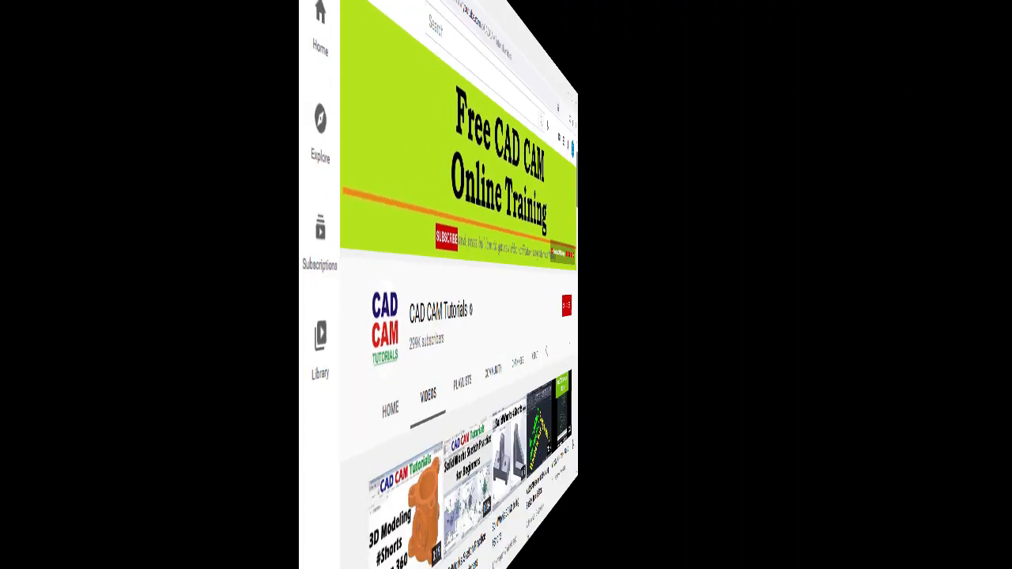
# - Subscribe to the CAD CAM Tutorials channel and set its notifications to All
pyautogui.scroll(-5, 965, 515)
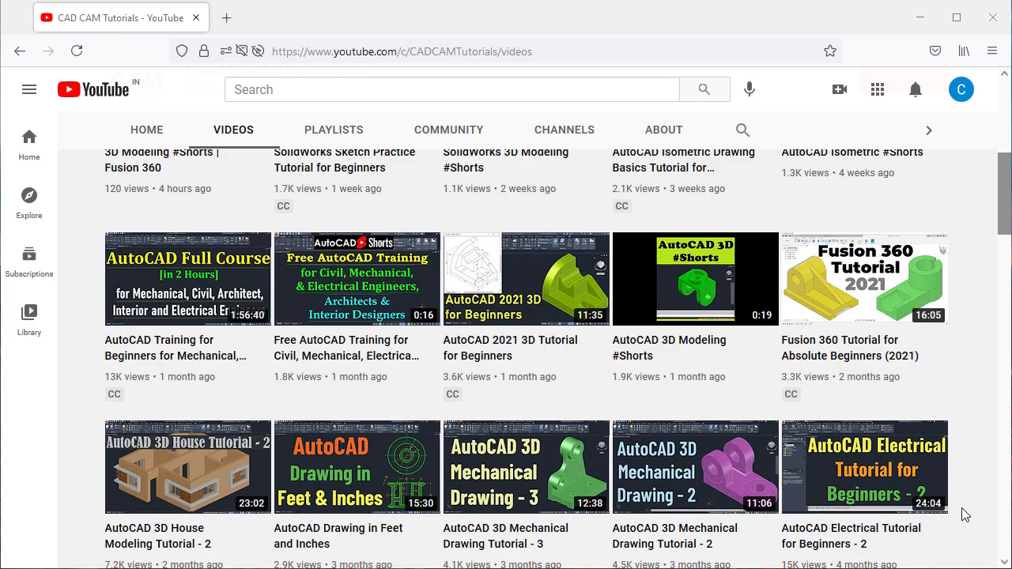
pyautogui.scroll(-3, 964, 515)
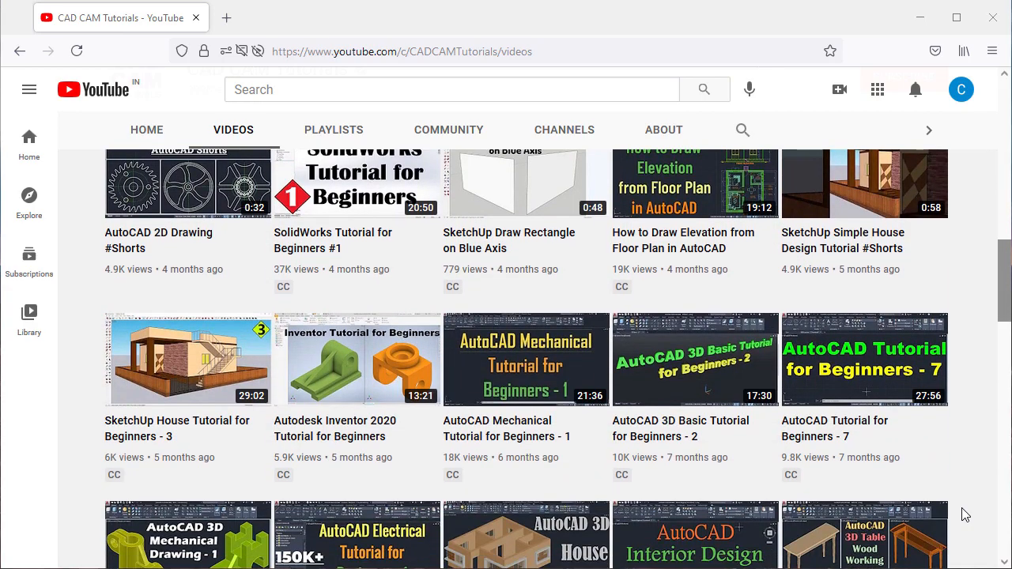
pyautogui.scroll(7, 964, 514)
pyautogui.scroll(5, 965, 515)
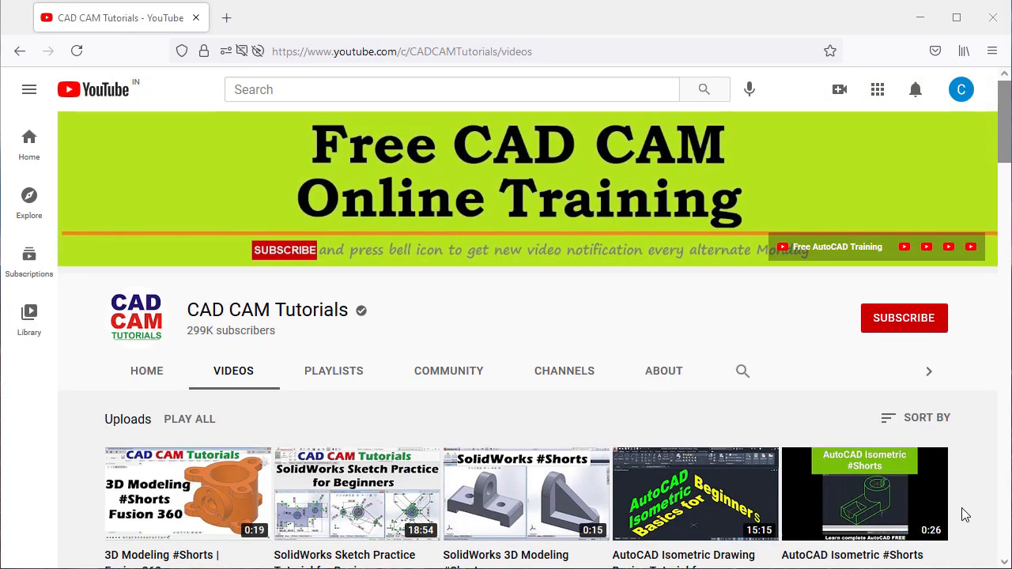
pyautogui.click(898, 326)
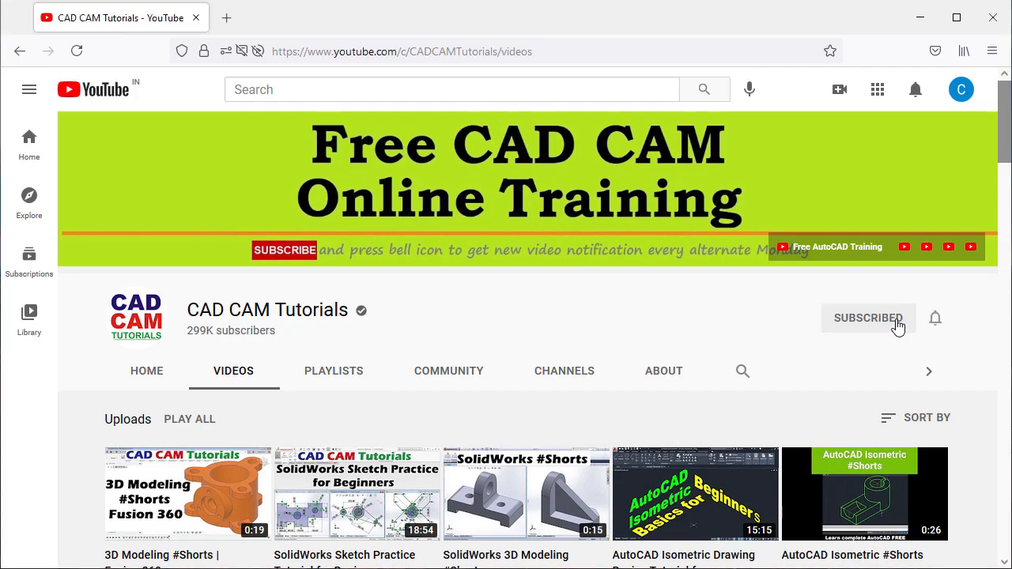
pyautogui.click(936, 321)
pyautogui.click(877, 358)
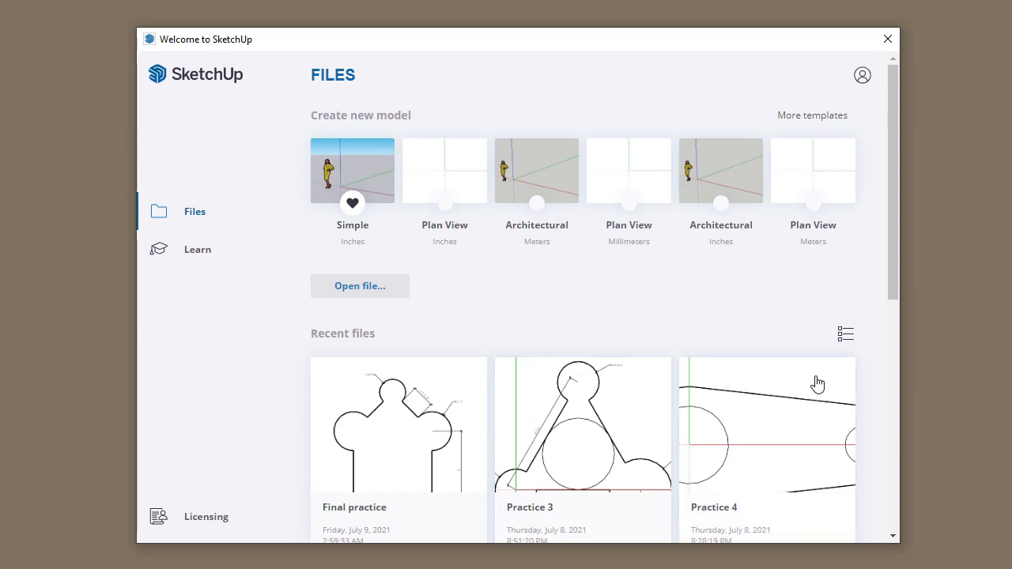
pyautogui.click(847, 345)
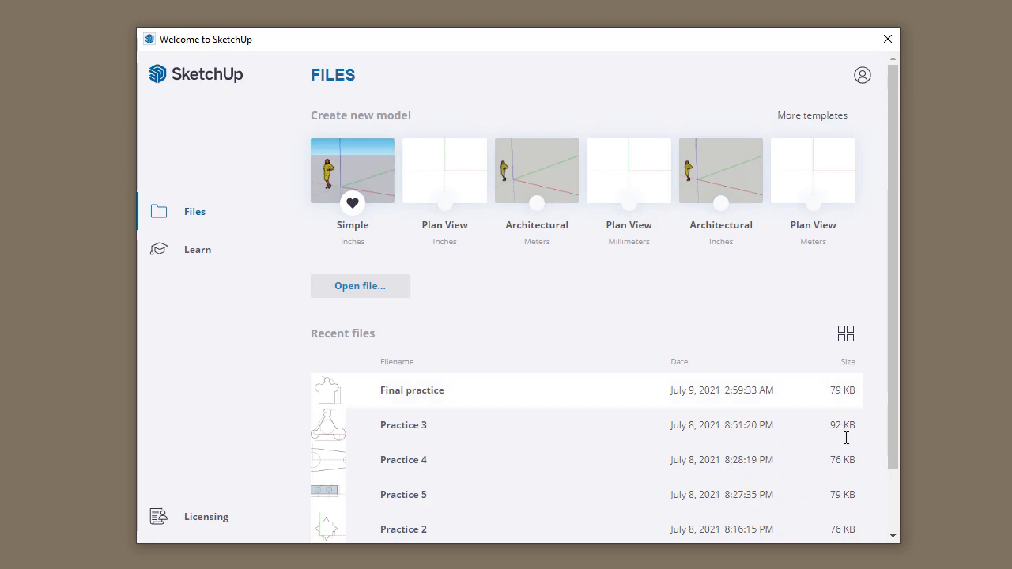
pyautogui.click(845, 335)
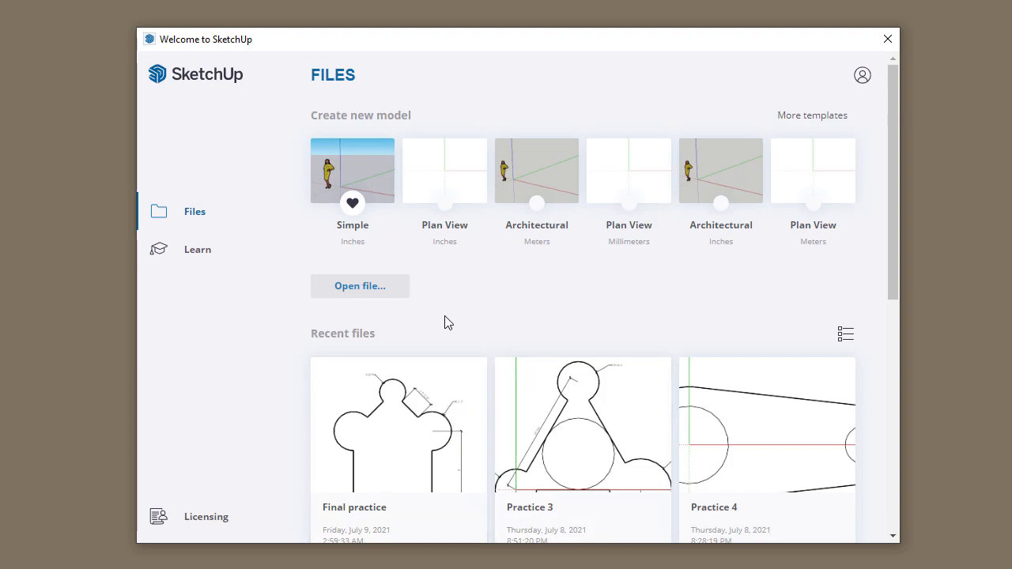
pyautogui.click(200, 258)
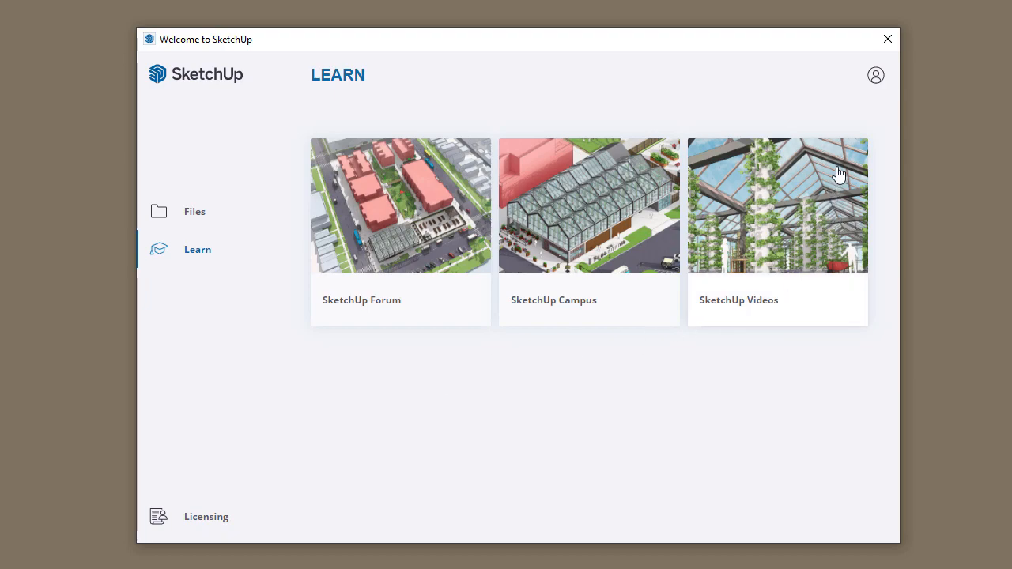
pyautogui.click(876, 79)
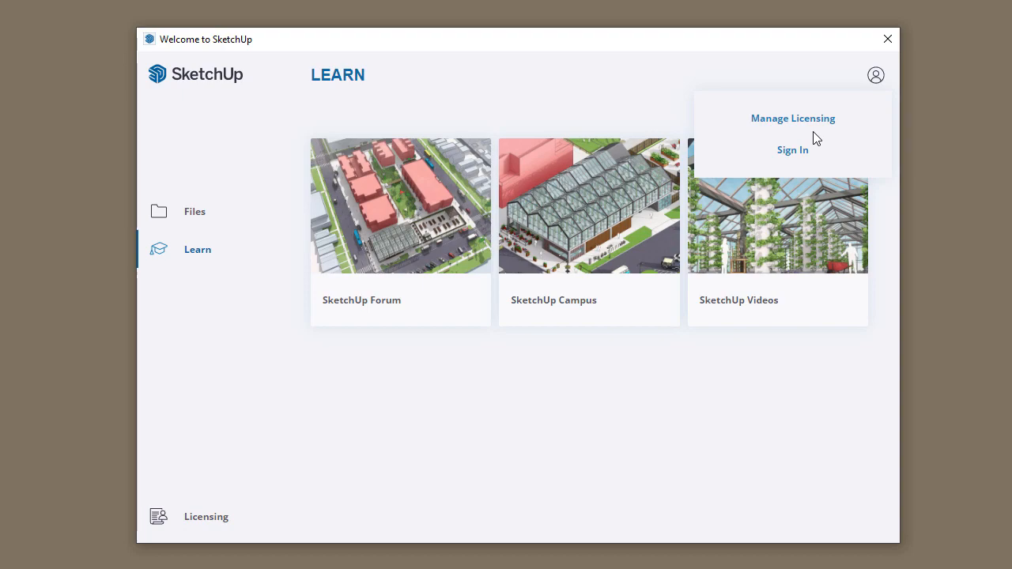
pyautogui.click(195, 214)
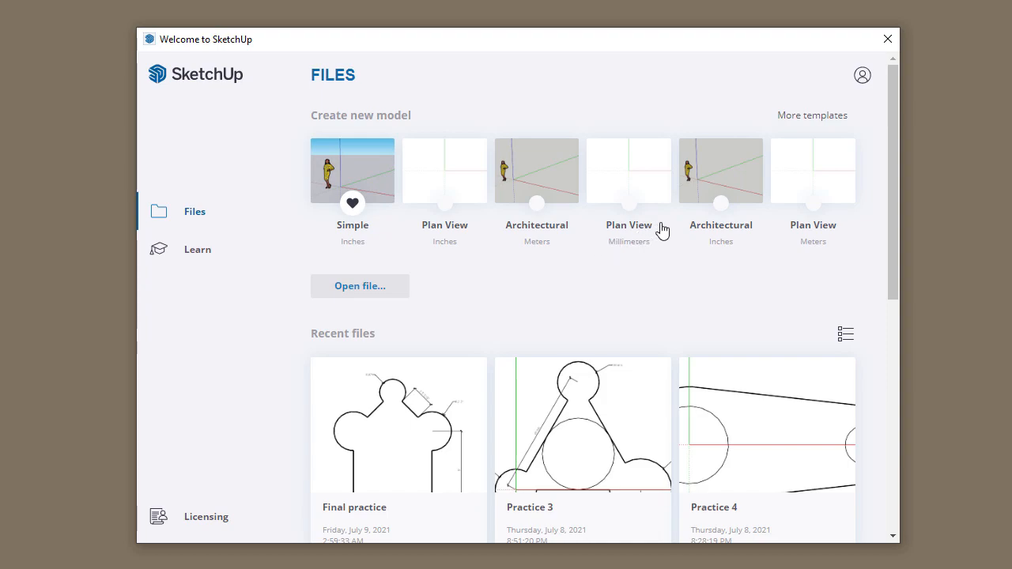
# - Show More templates and browse Urban Planning, Landscape, Woodworking, Interiors and 3D Printing templates
pyautogui.click(812, 116)
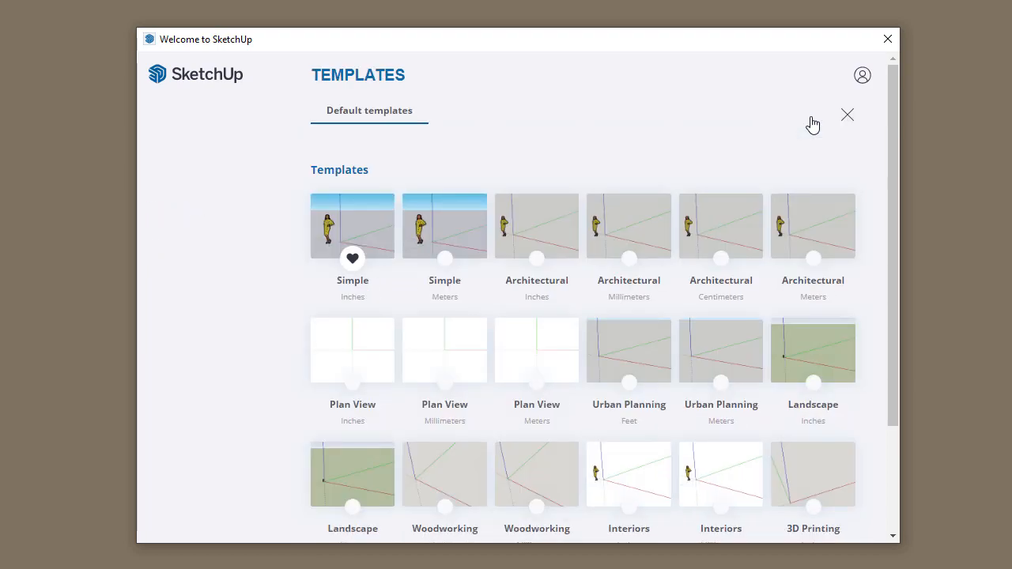
pyautogui.scroll(-3, 864, 294)
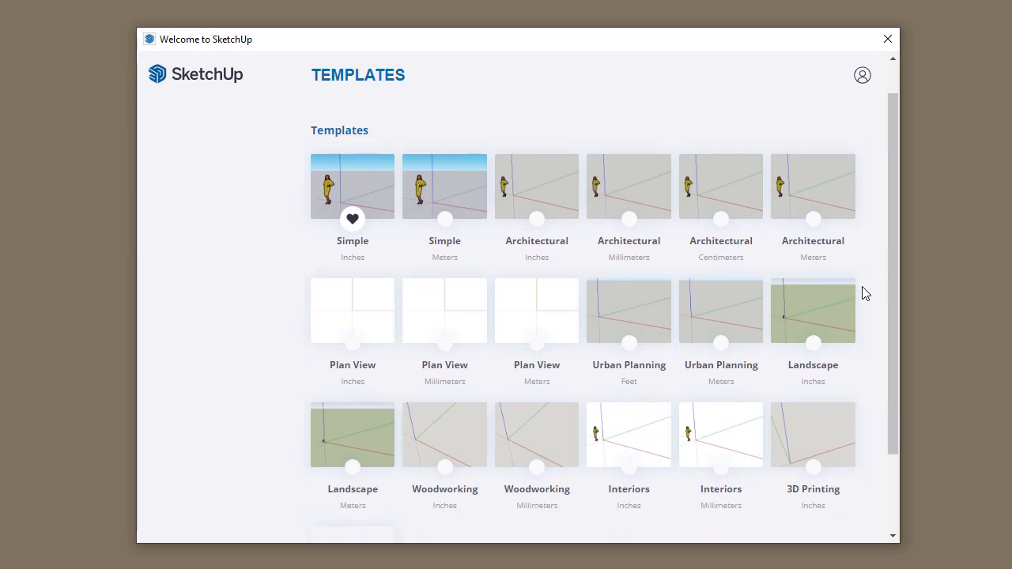
pyautogui.scroll(3, 865, 294)
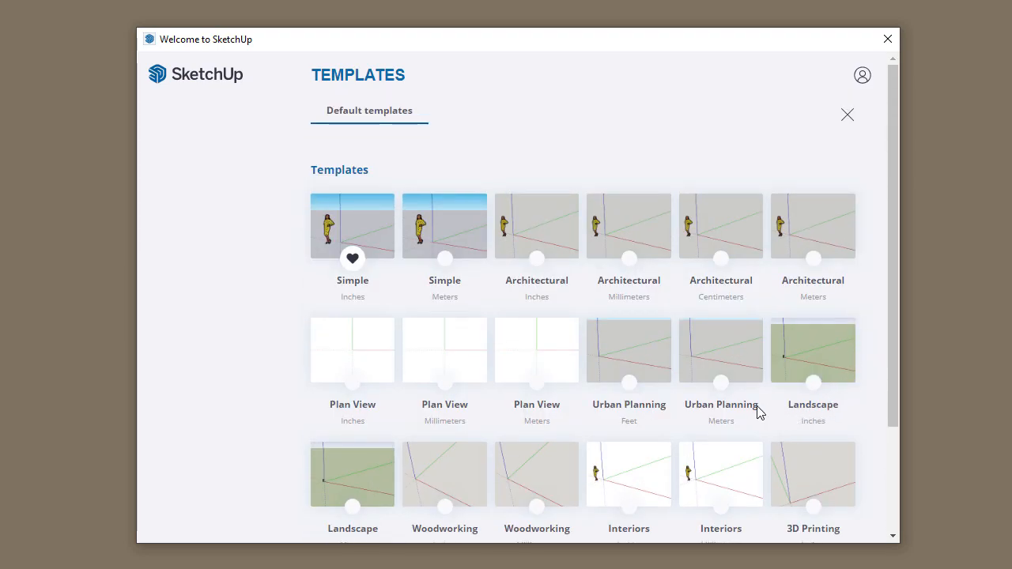
pyautogui.scroll(-3, 633, 416)
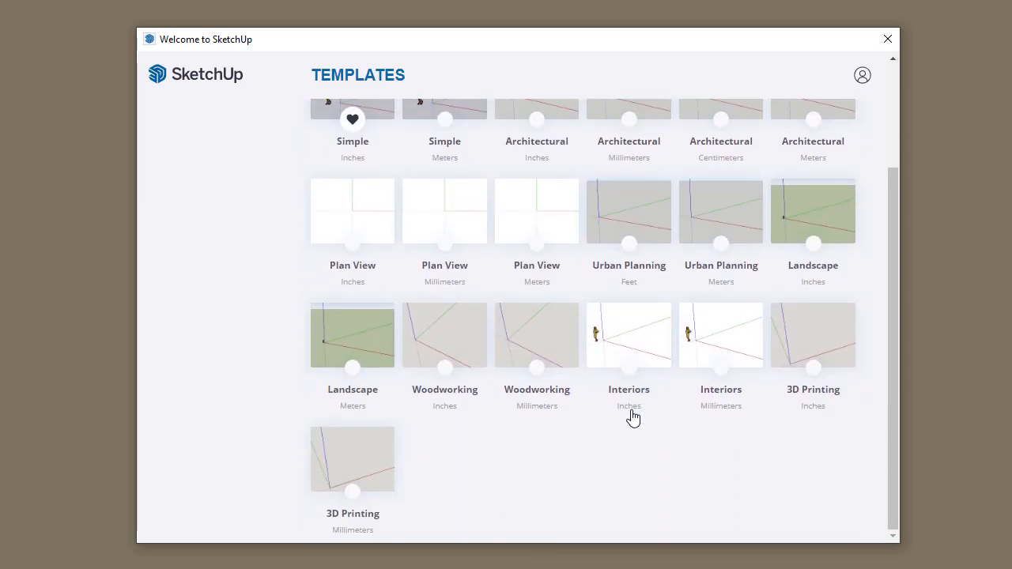
pyautogui.scroll(3, 655, 448)
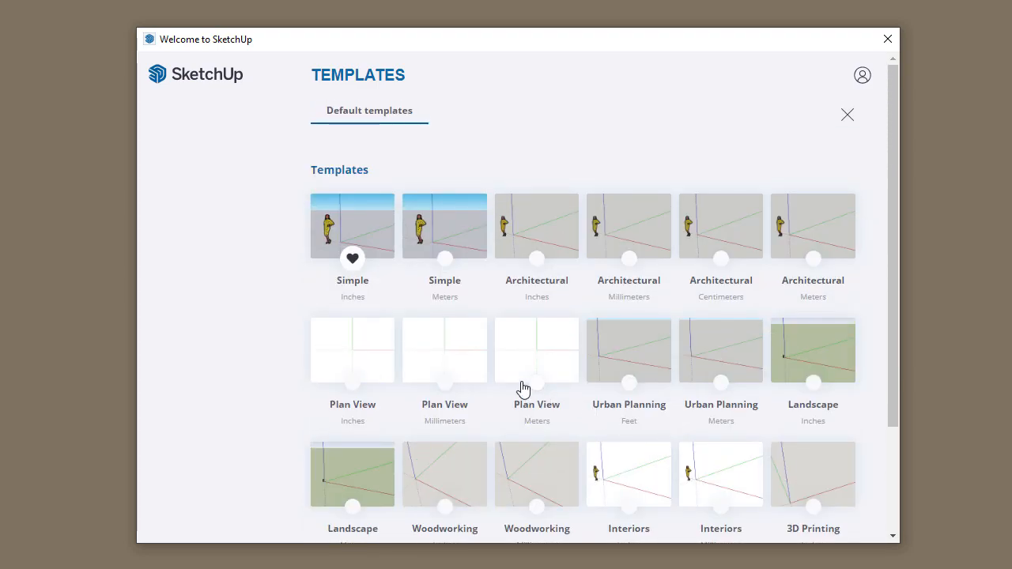
pyautogui.scroll(-2, 513, 374)
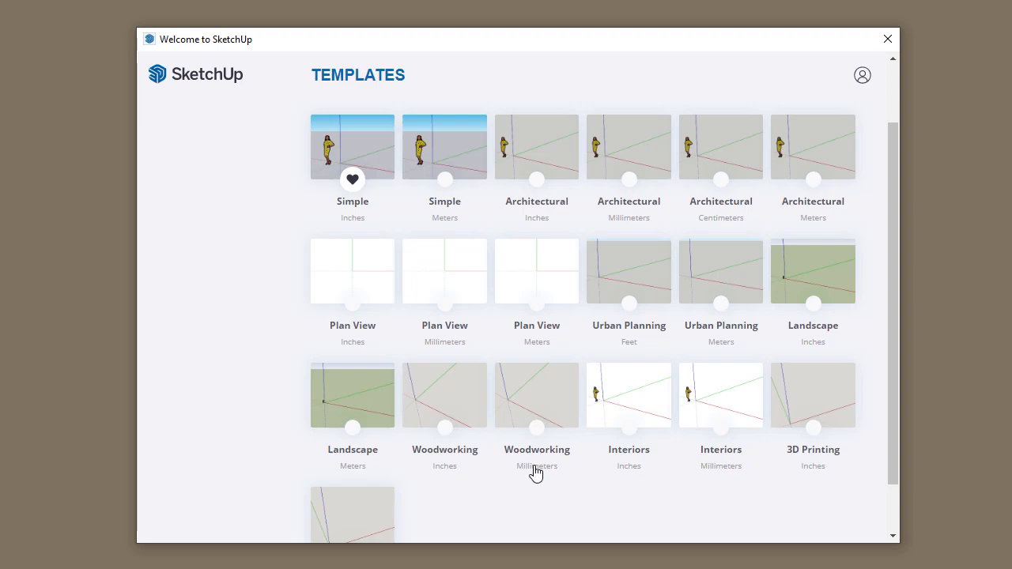
pyautogui.scroll(-2, 598, 470)
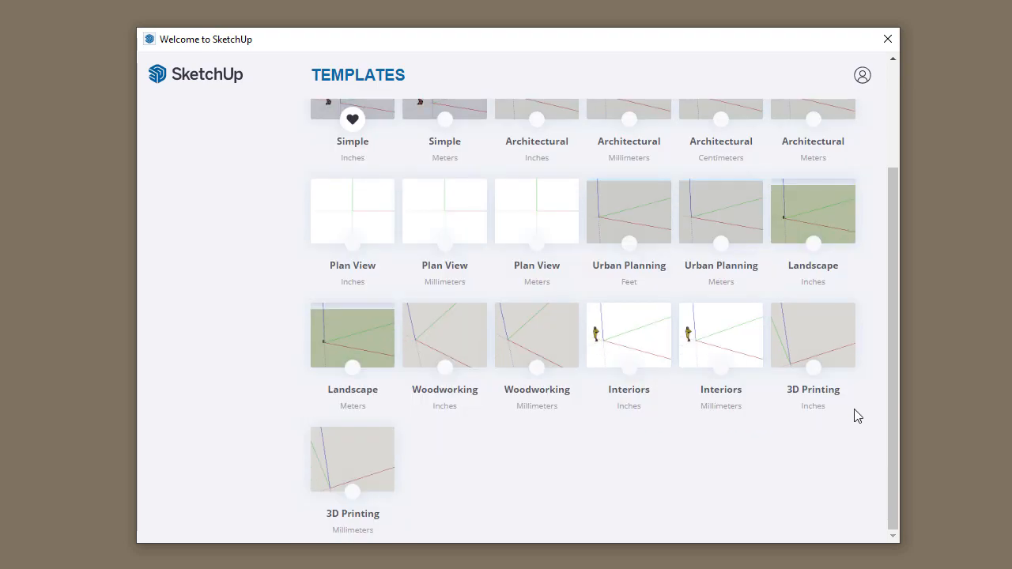
pyautogui.scroll(5, 675, 452)
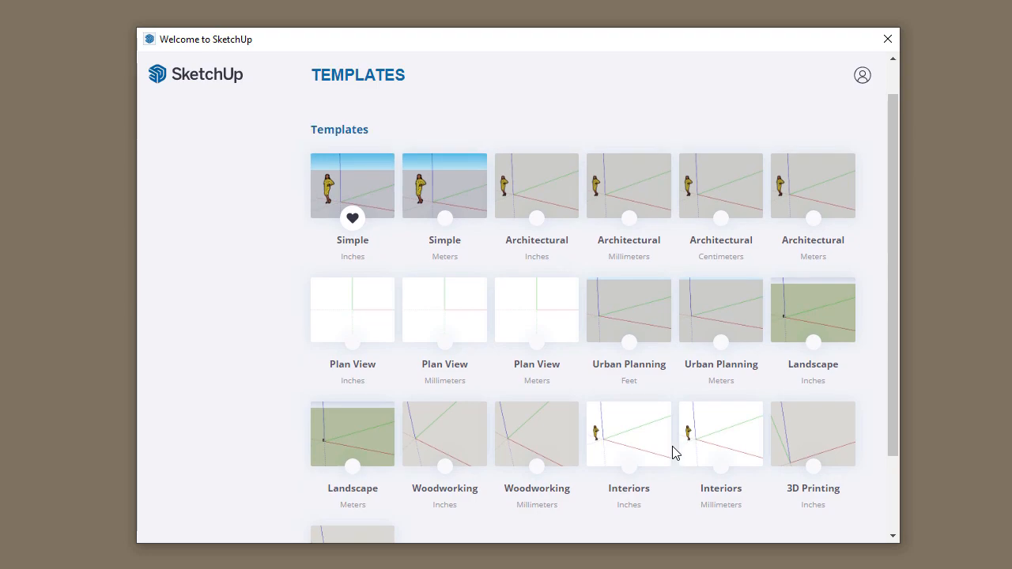
pyautogui.scroll(-2, 672, 452)
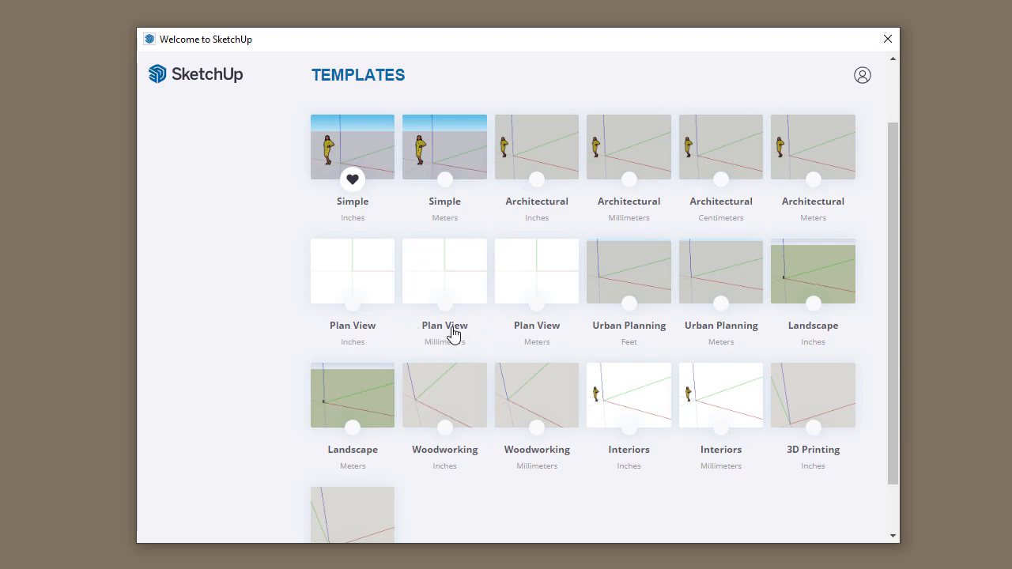
# - Mark Plan View (Inches) as the default template and start a new model from it
pyautogui.click(353, 307)
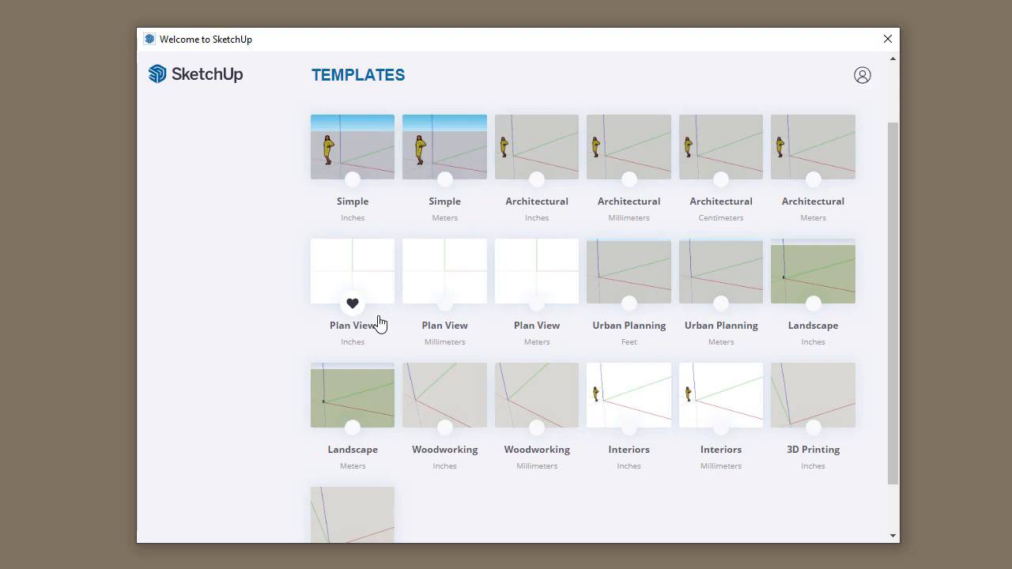
pyautogui.click(353, 272)
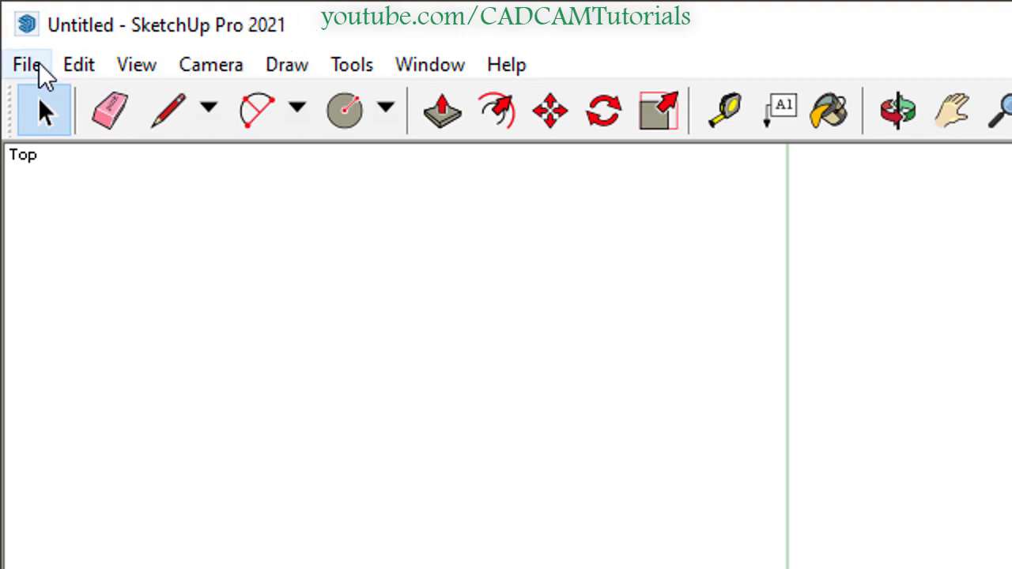
# - Look through the File, Edit, Camera and Tools menus without running any command
pyautogui.click(45, 73)
pyautogui.click(85, 68)
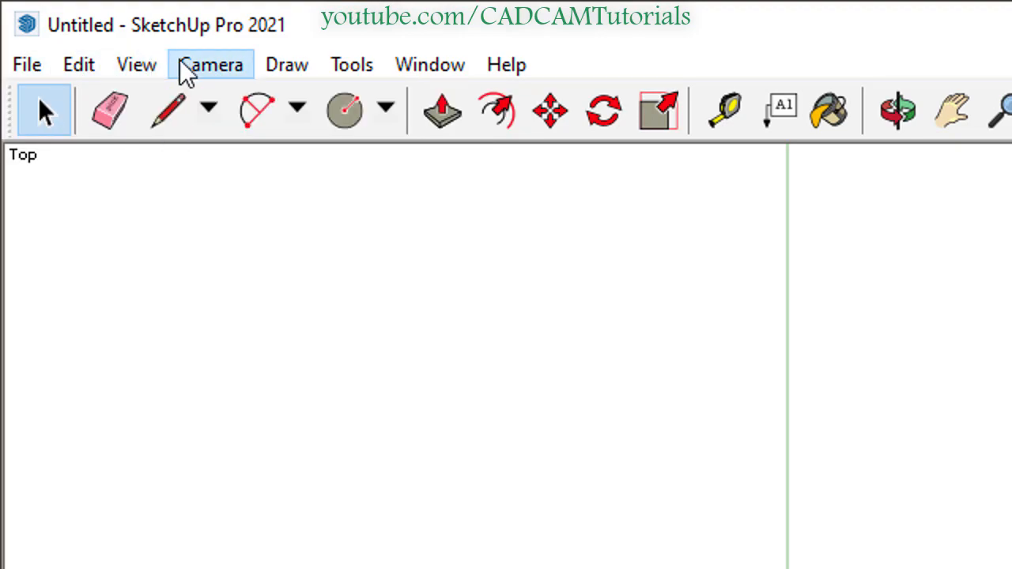
pyautogui.click(194, 68)
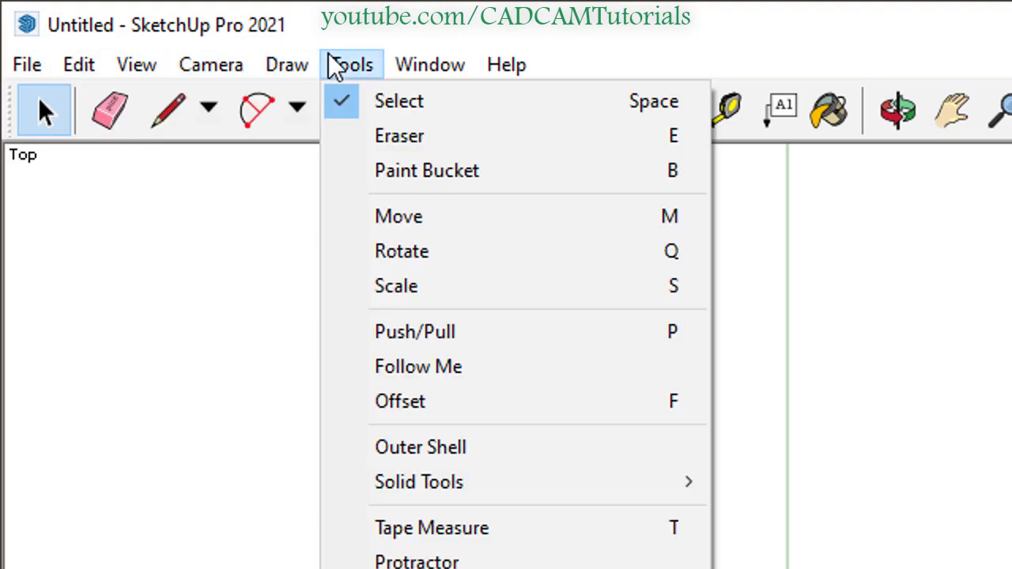
pyautogui.moveTo(416, 71)
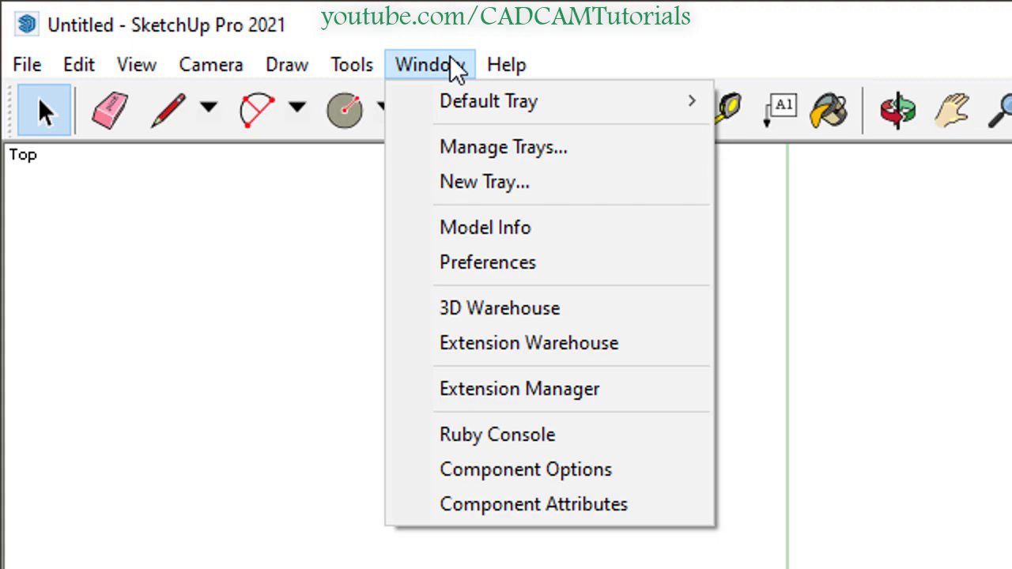
pyautogui.moveTo(360, 71)
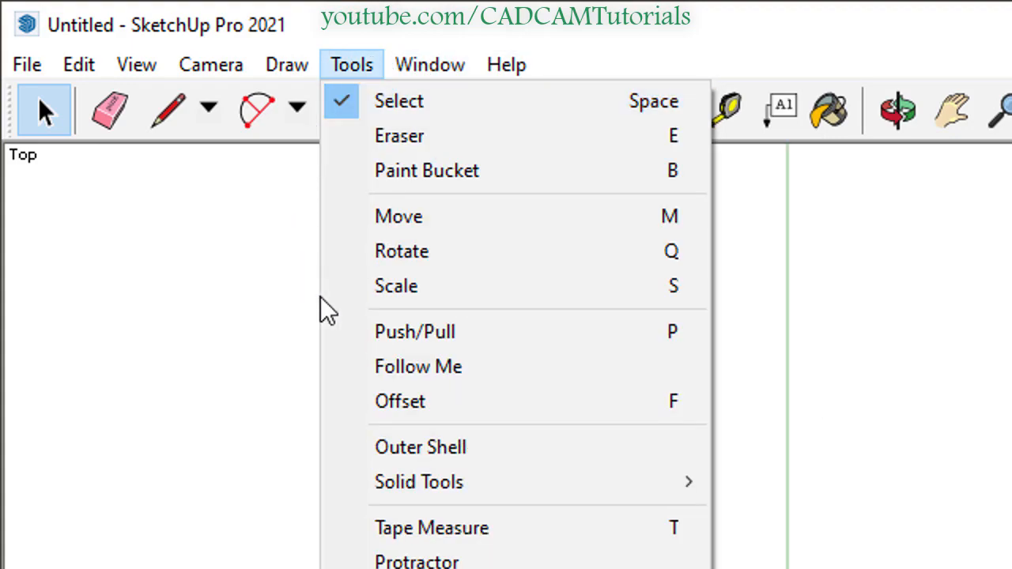
pyautogui.click(244, 273)
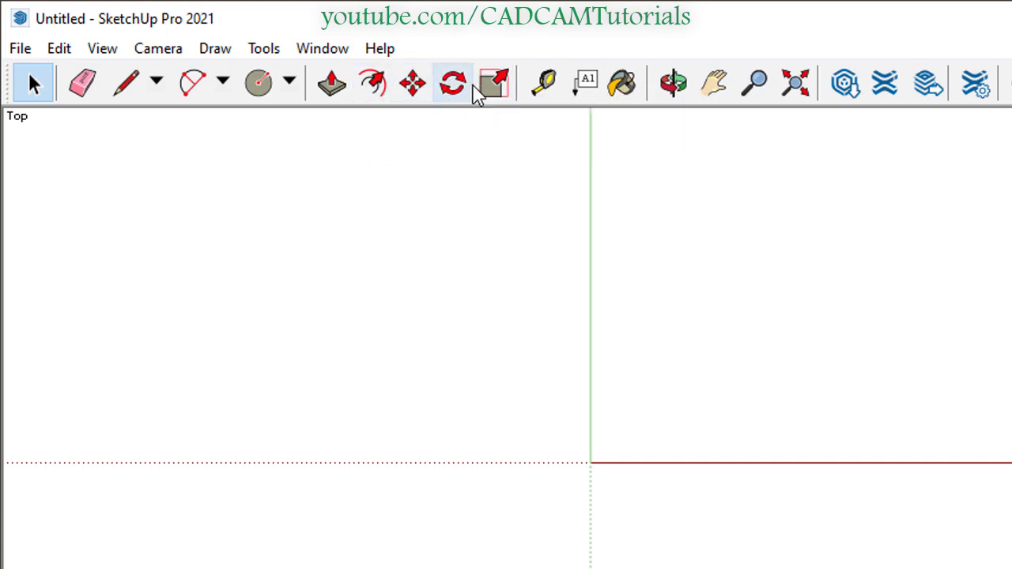
# - Review the available toolbars without changes, then close the Default Tray
pyautogui.rightClick(653, 93)
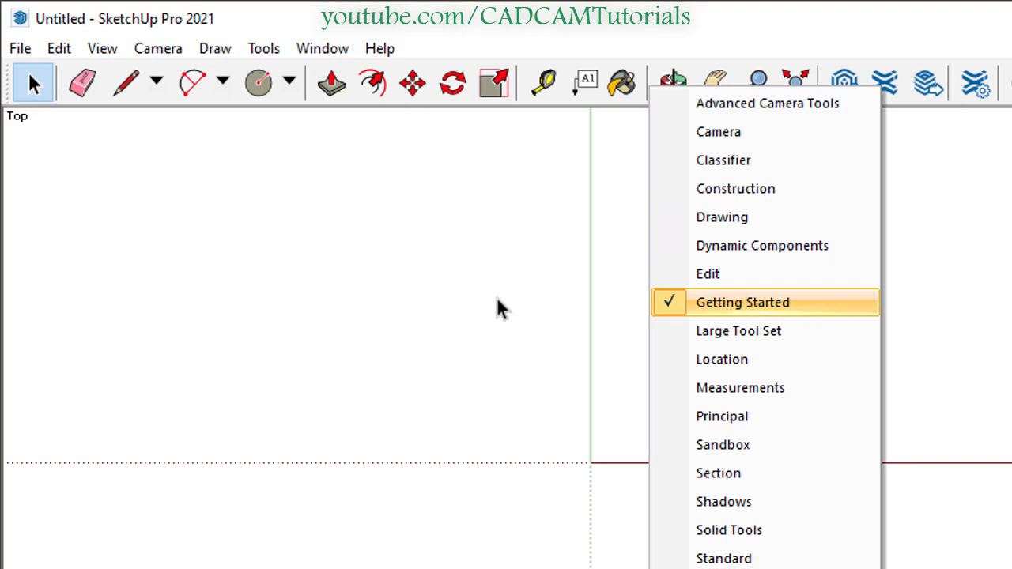
pyautogui.click(396, 294)
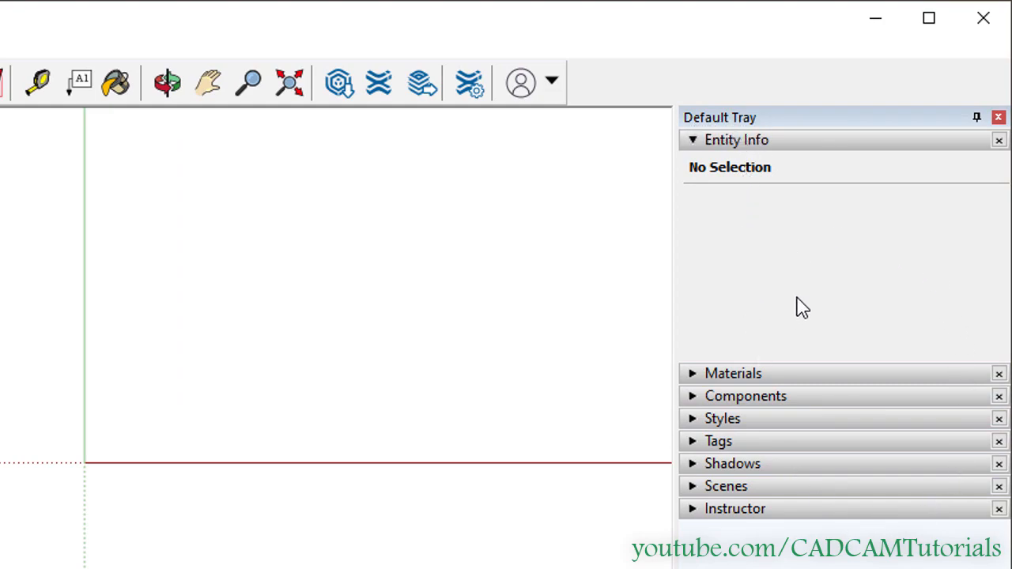
pyautogui.click(998, 119)
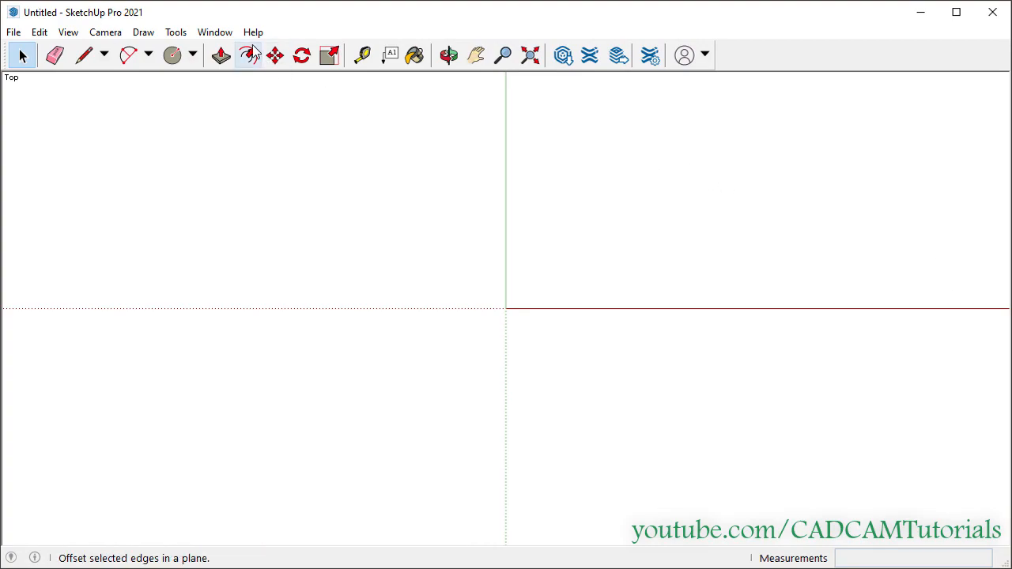
# - Show the Default Tray again through Window > Default Tray > Show Tray
pyautogui.click(215, 32)
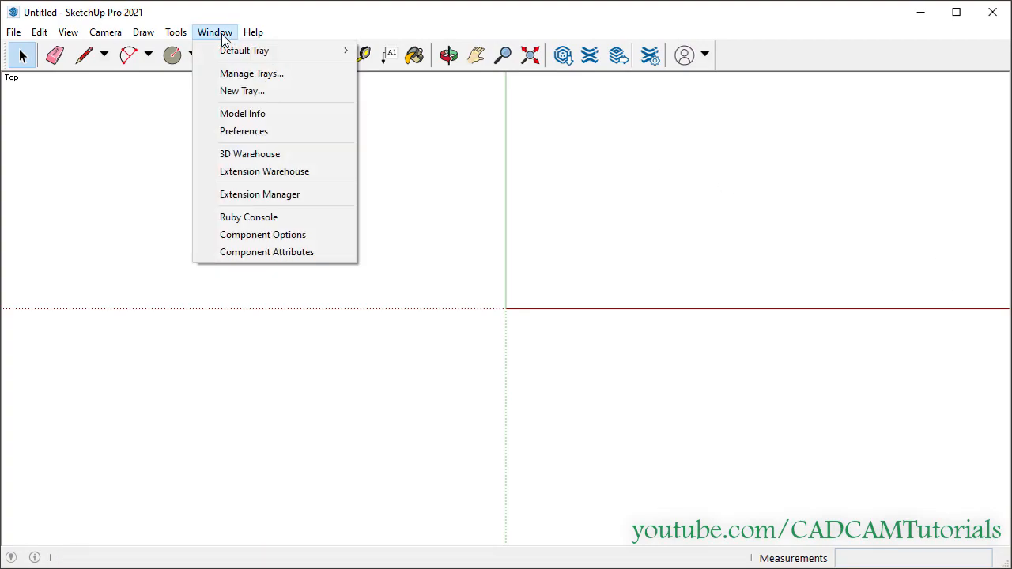
pyautogui.moveTo(227, 55)
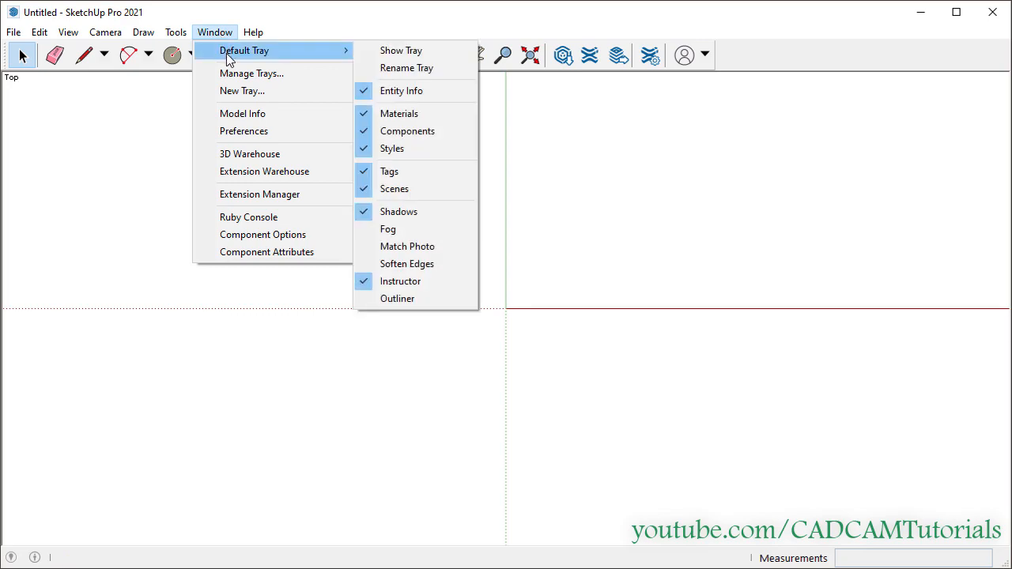
pyautogui.click(411, 52)
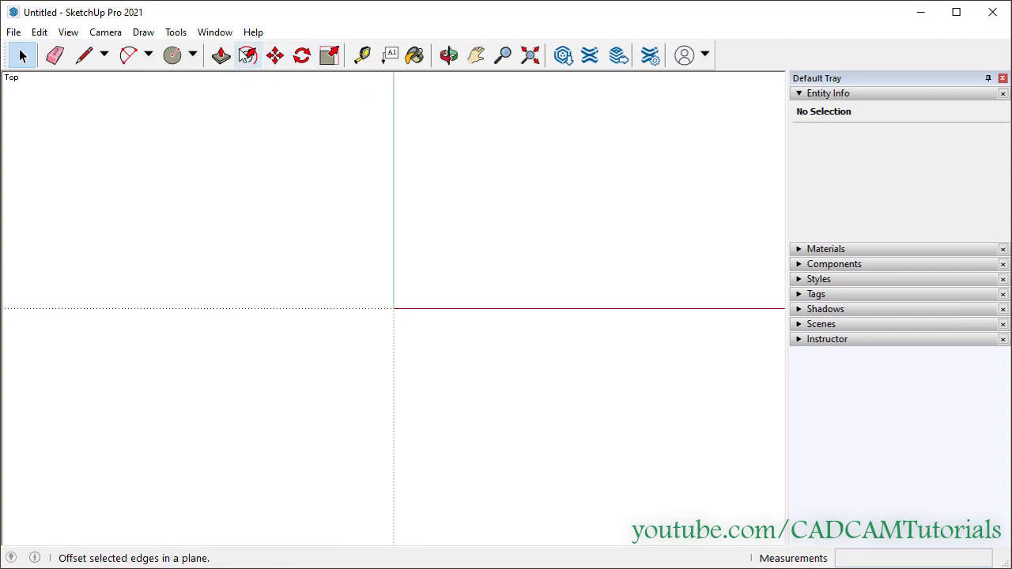
# - Toggle Components off and back on in the tray, then collapse the Components panel
pyautogui.click(218, 33)
pyautogui.moveTo(226, 52)
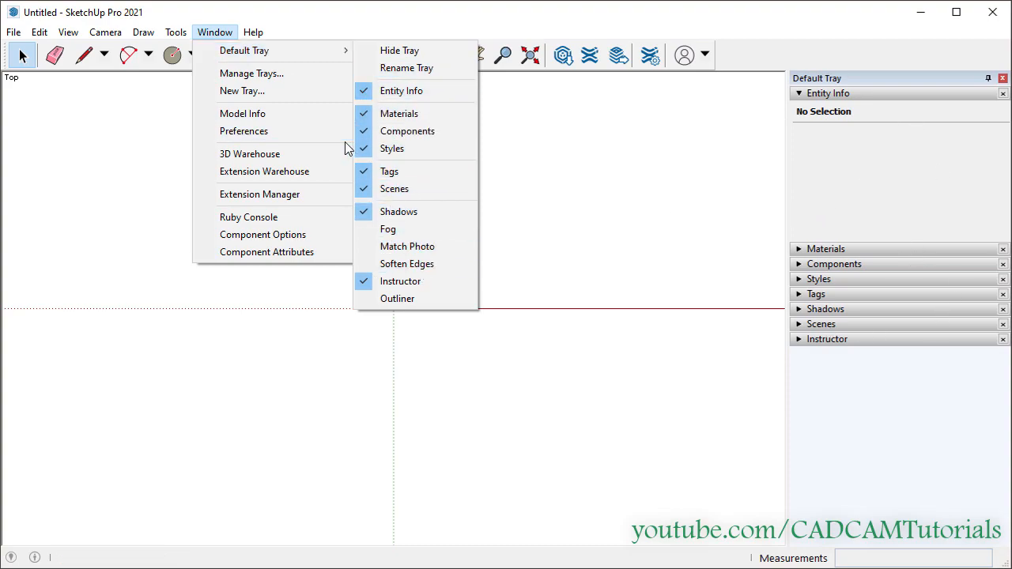
pyautogui.click(400, 132)
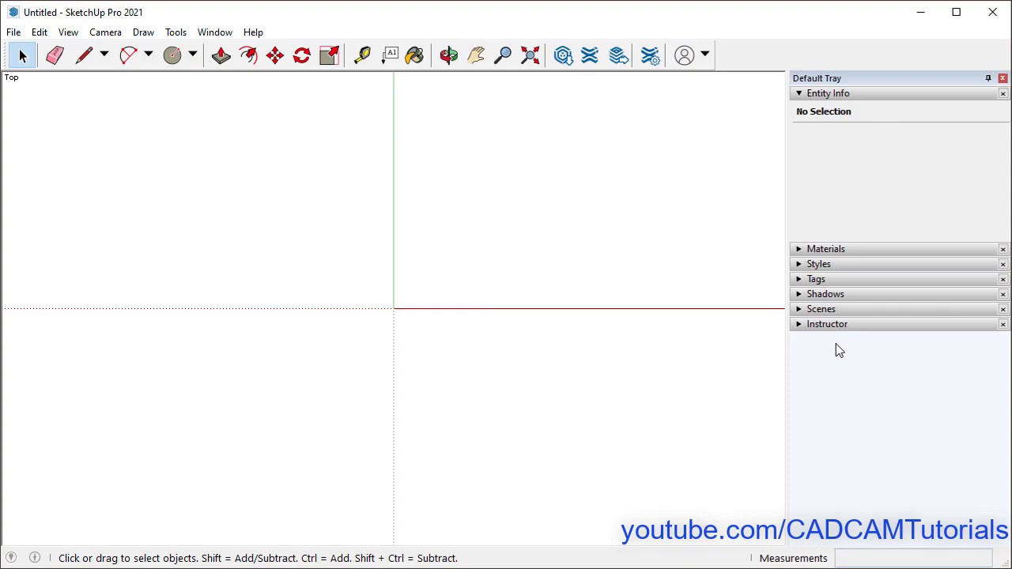
pyautogui.click(214, 33)
pyautogui.moveTo(260, 51)
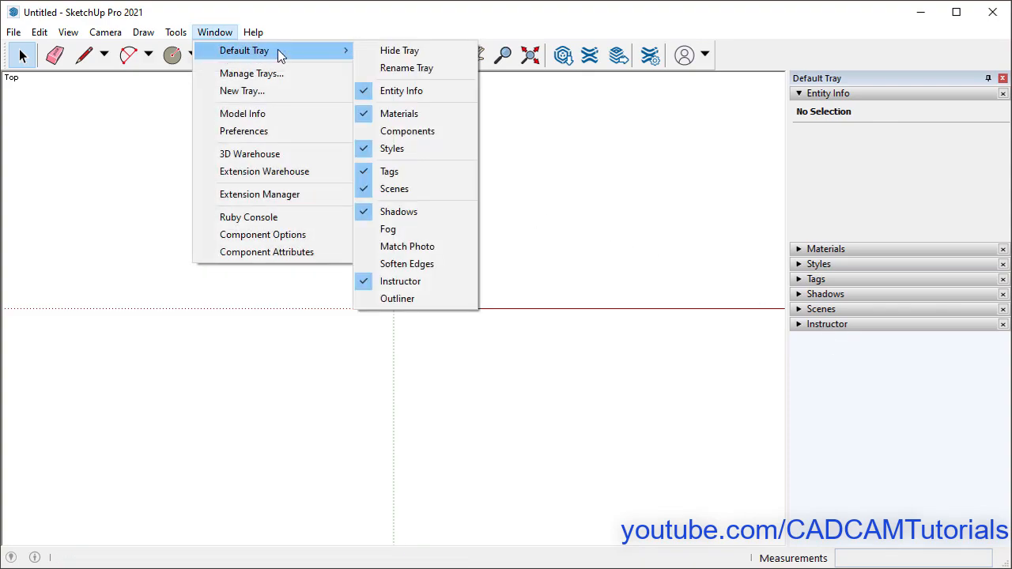
pyautogui.click(386, 133)
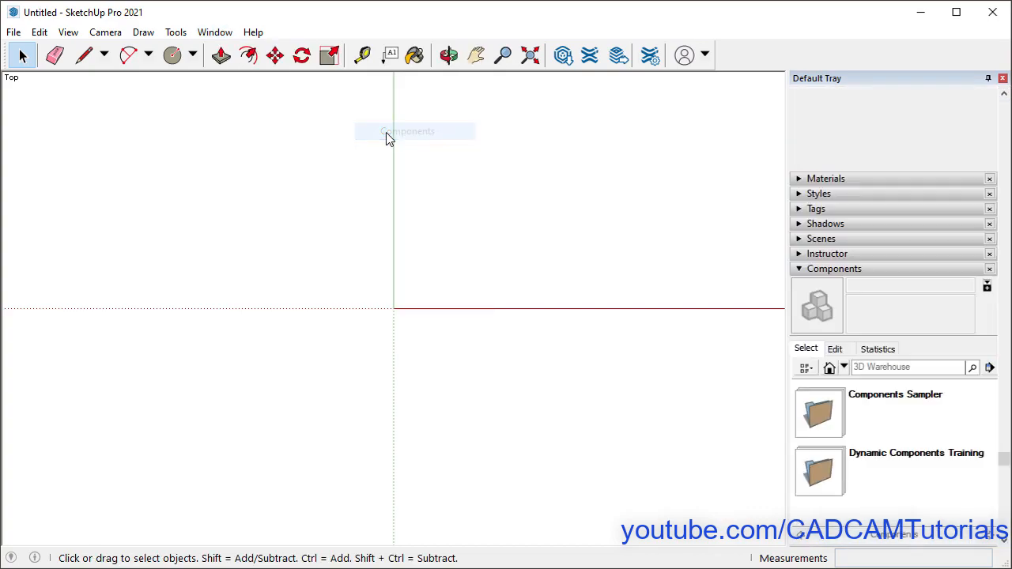
pyautogui.click(799, 269)
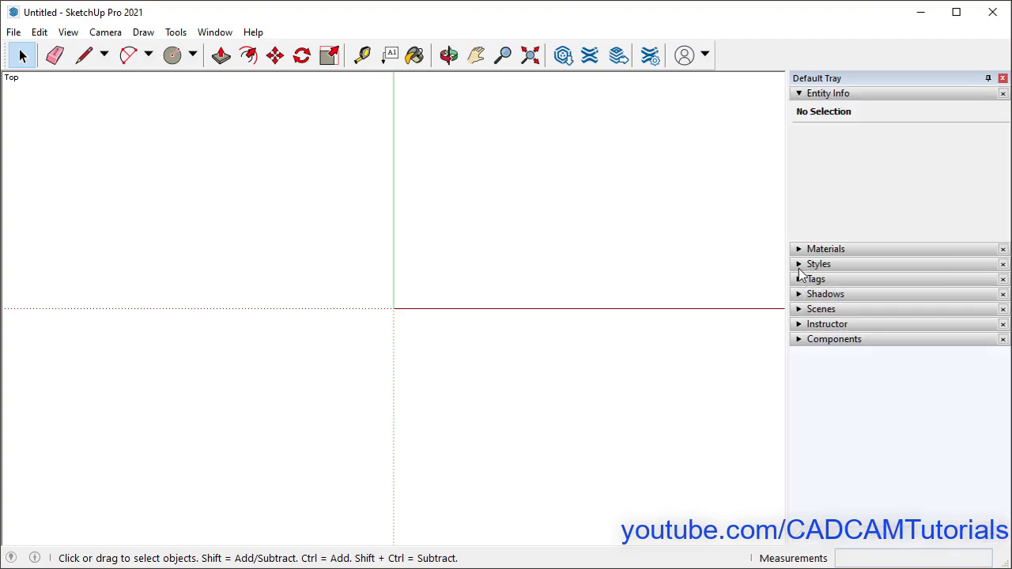
# - View Instructor help for the Select and Line tools, collapse Instructor and Entity Info, reactivate Select
pyautogui.click(799, 325)
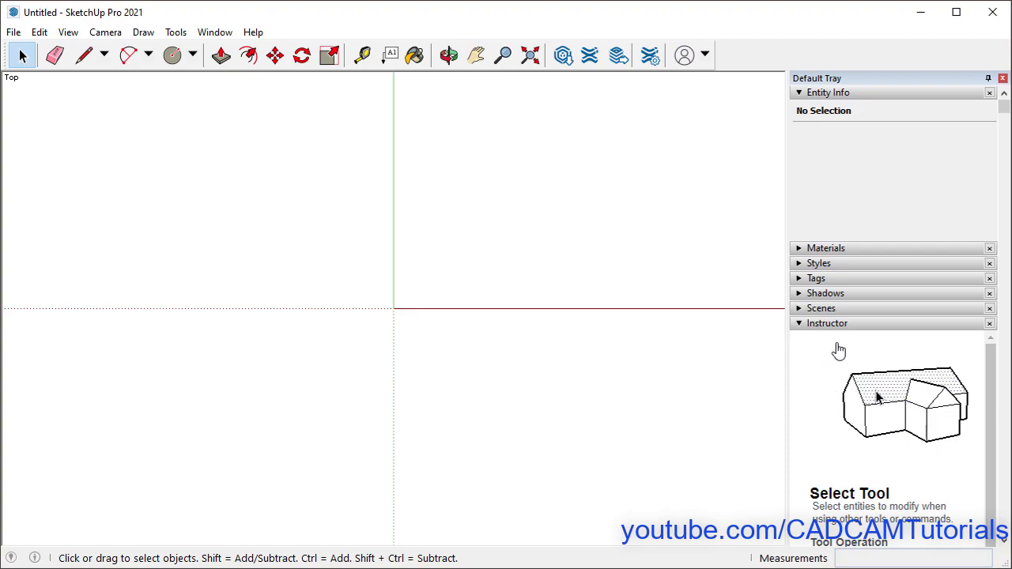
pyautogui.click(800, 93)
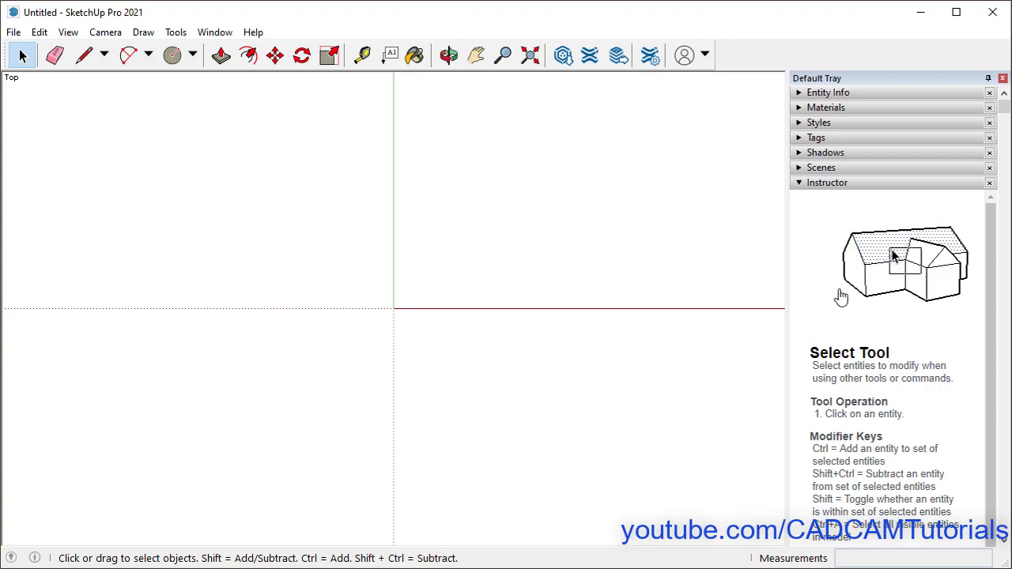
pyautogui.click(24, 63)
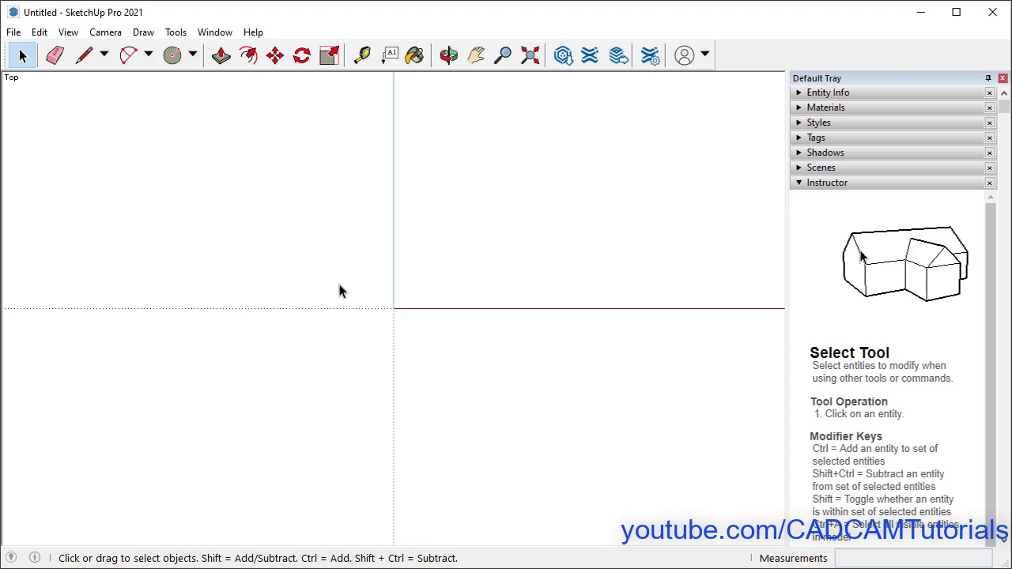
pyautogui.click(87, 63)
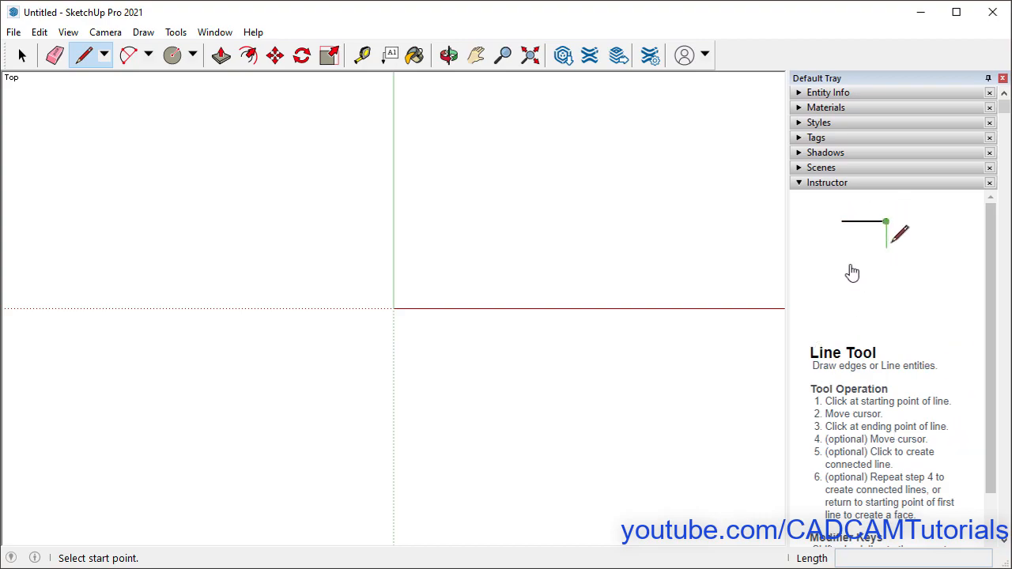
pyautogui.click(800, 183)
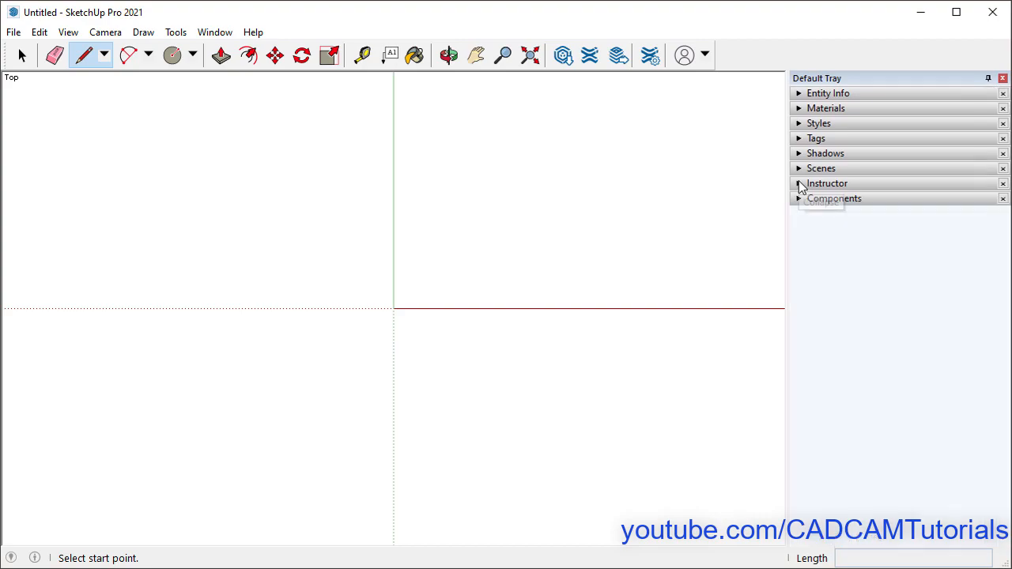
pyautogui.click(22, 57)
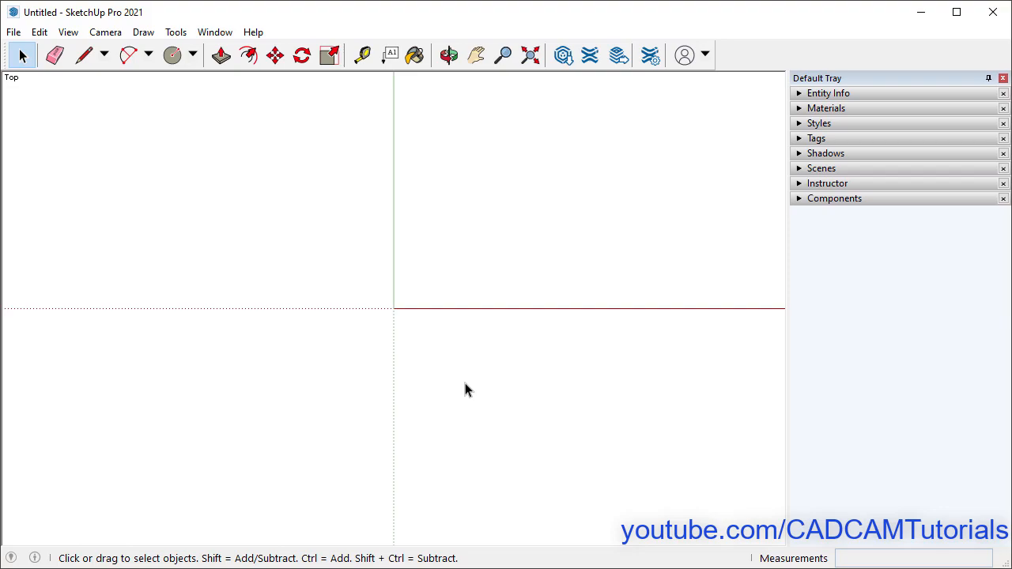
pyautogui.click(225, 36)
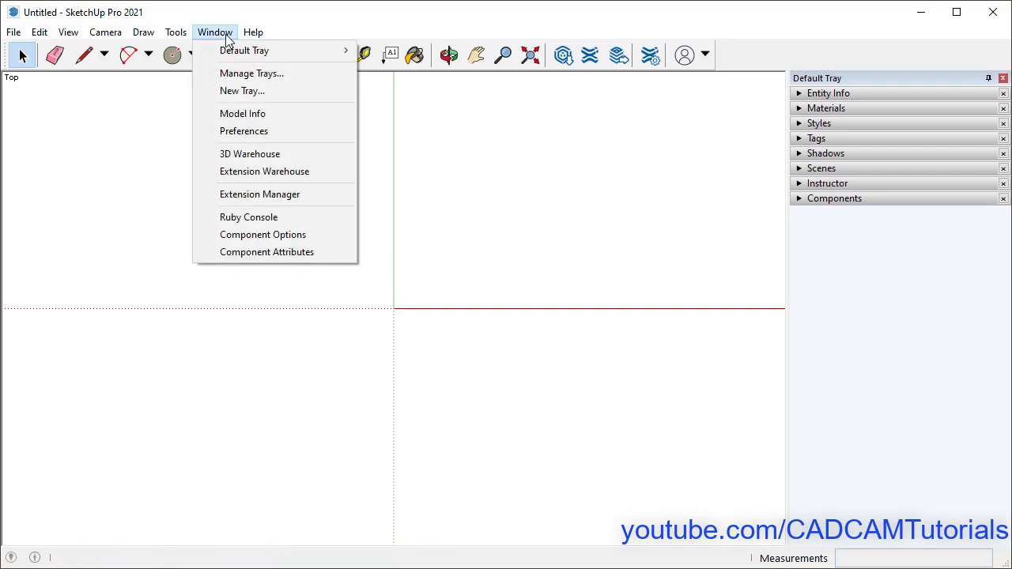
pyautogui.click(261, 119)
pyautogui.moveTo(368, 215); pyautogui.dragTo(538, 143)
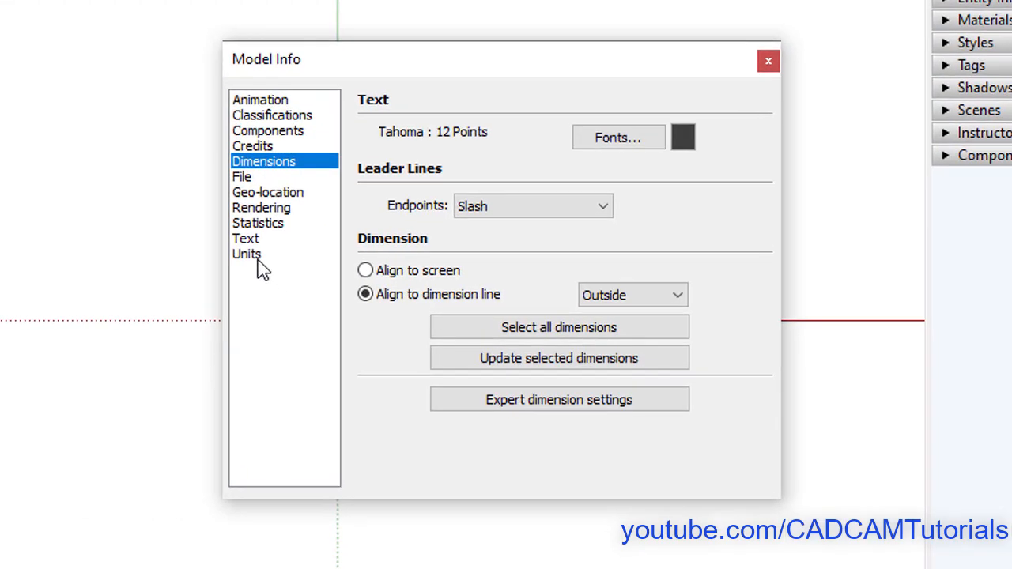
pyautogui.click(338, 265)
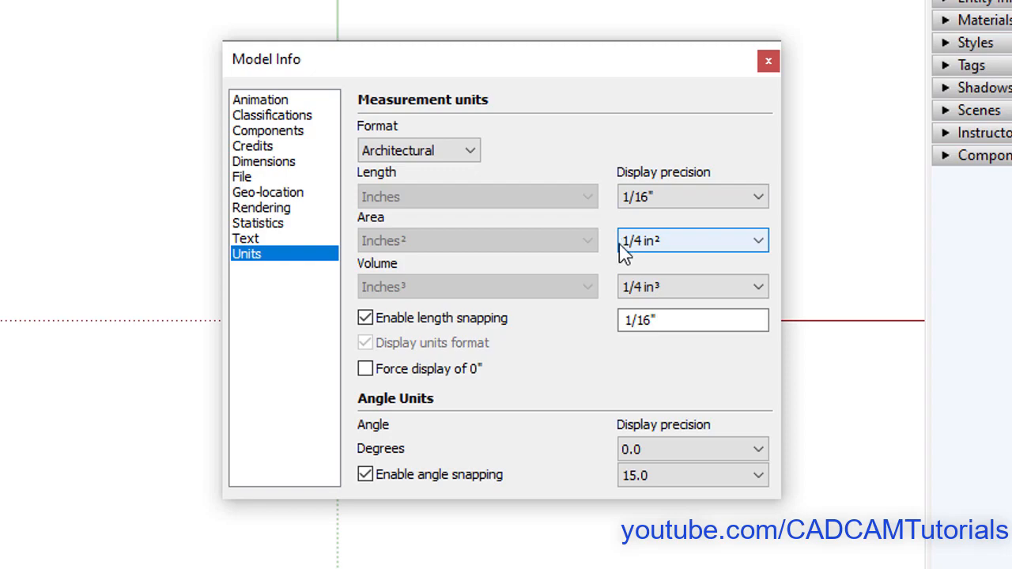
pyautogui.click(474, 158)
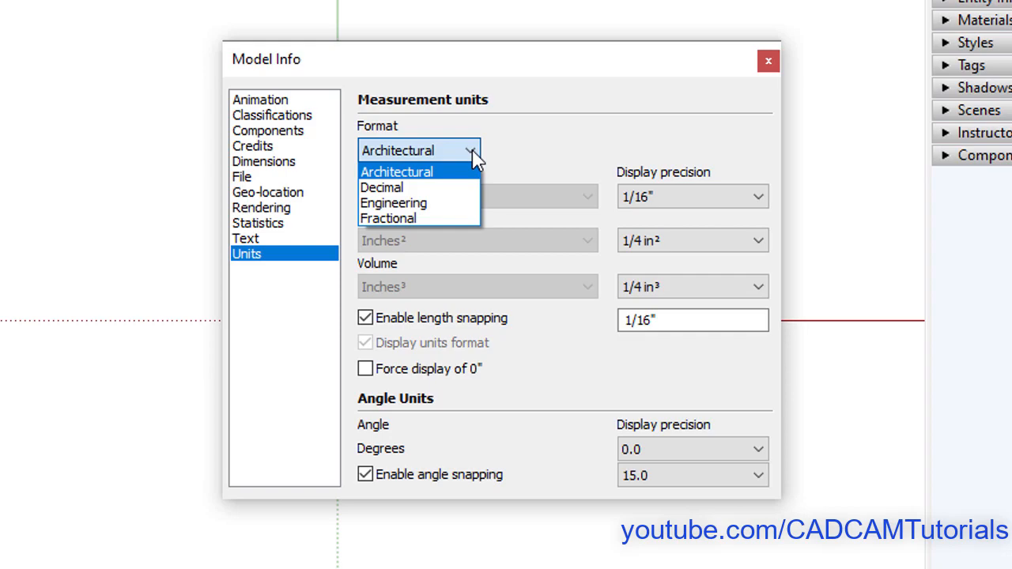
pyautogui.click(412, 203)
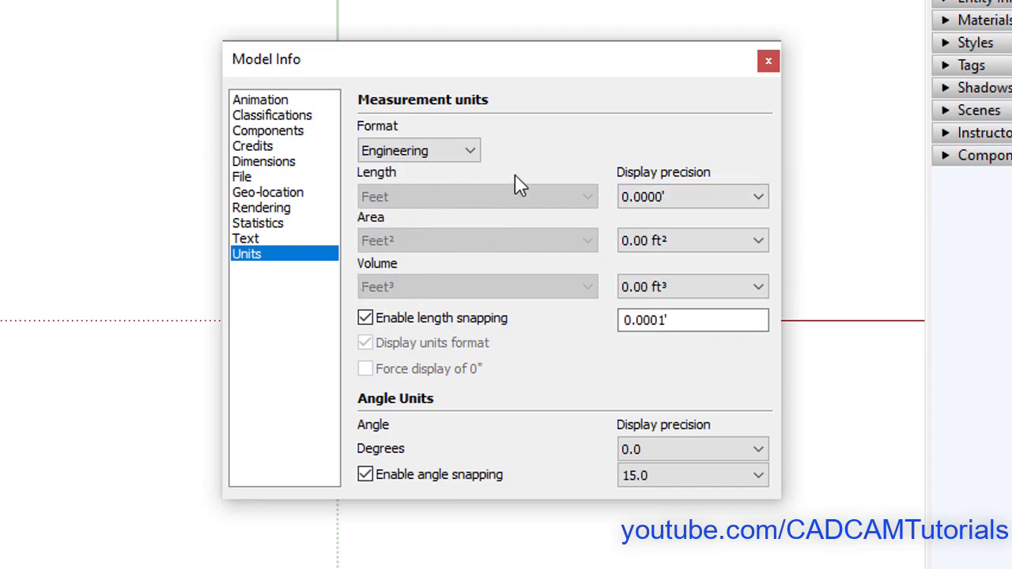
pyautogui.click(475, 156)
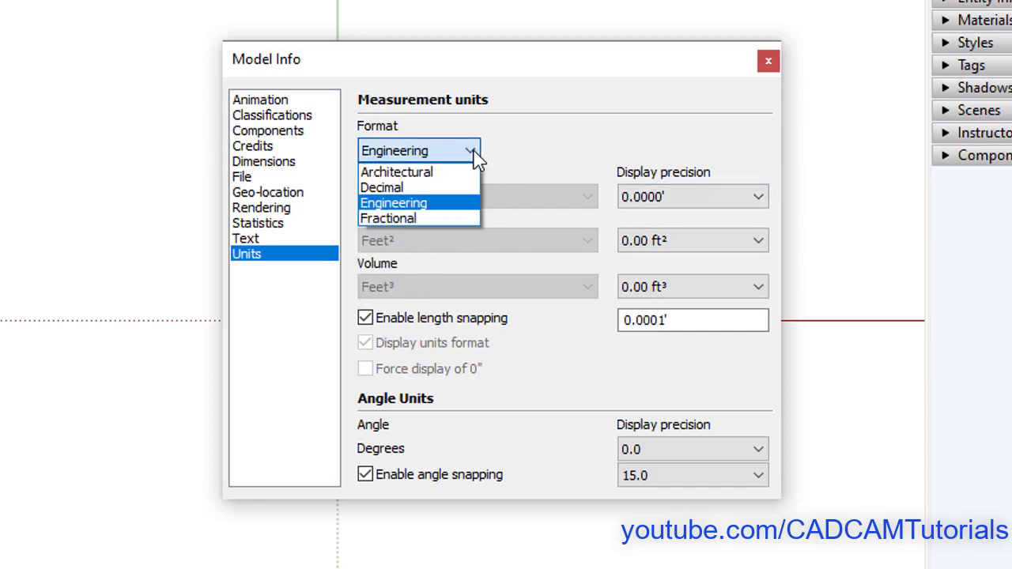
pyautogui.click(432, 217)
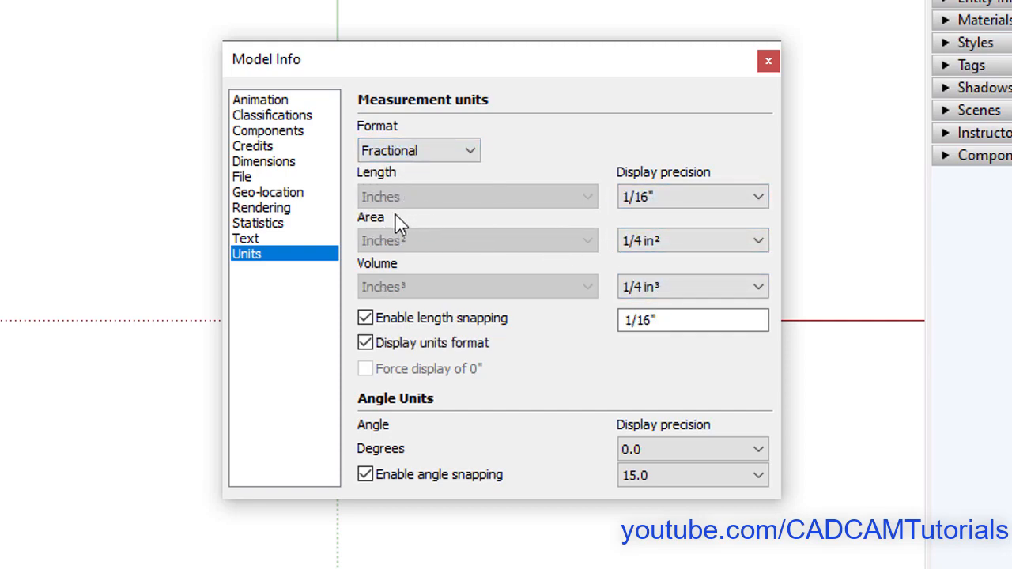
pyautogui.click(472, 152)
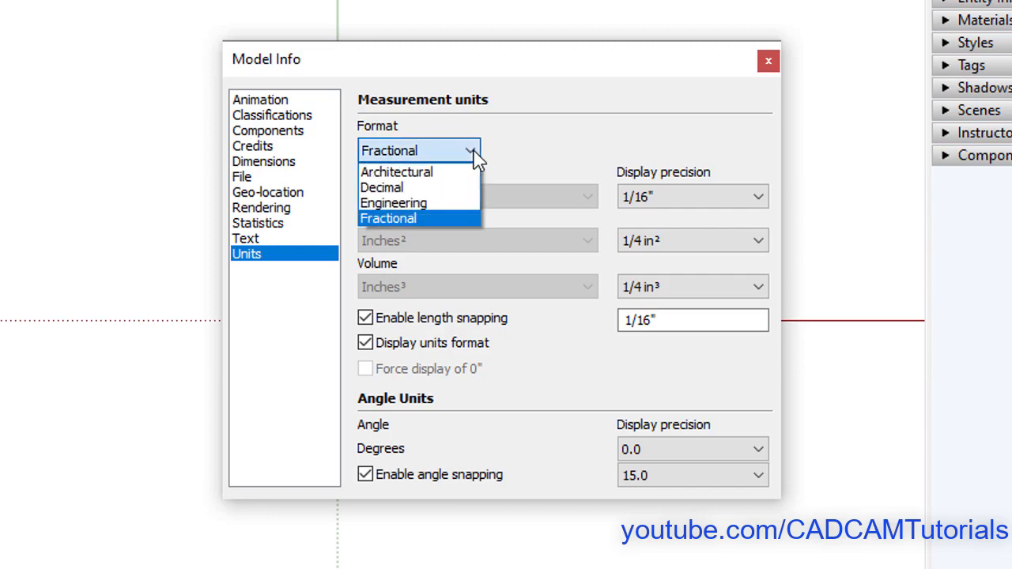
pyautogui.click(415, 189)
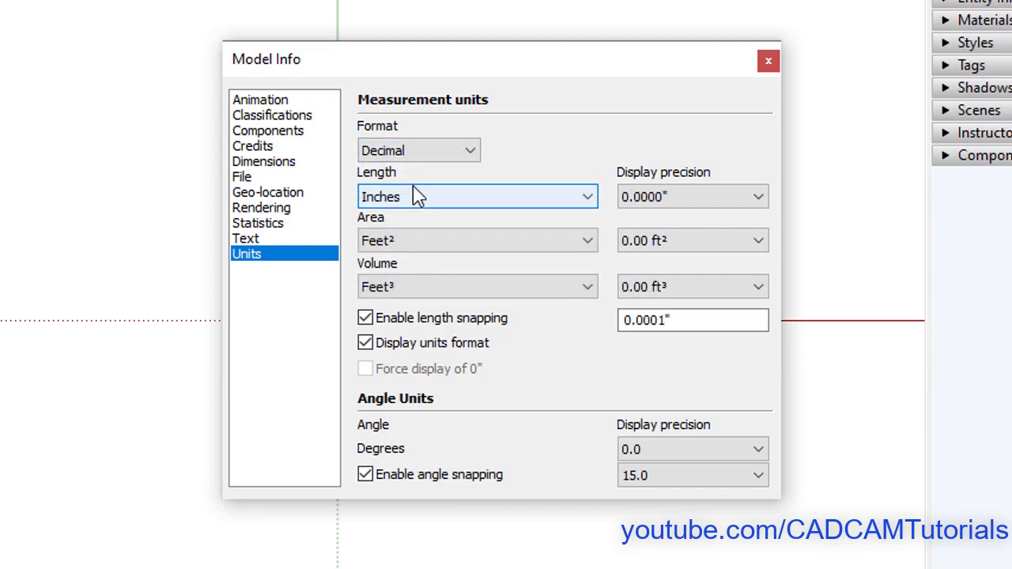
pyautogui.click(471, 198)
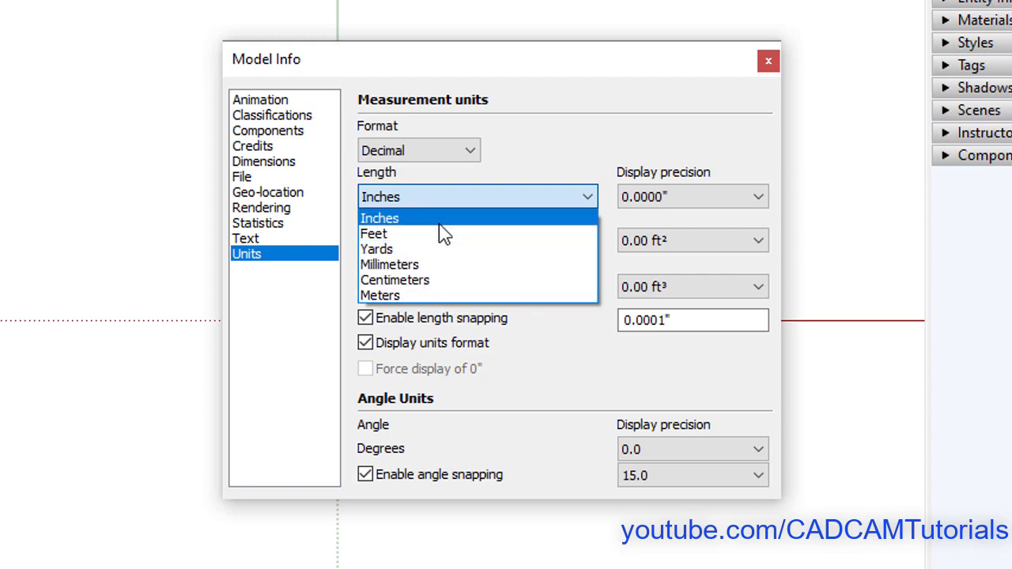
pyautogui.click(568, 158)
pyautogui.click(469, 152)
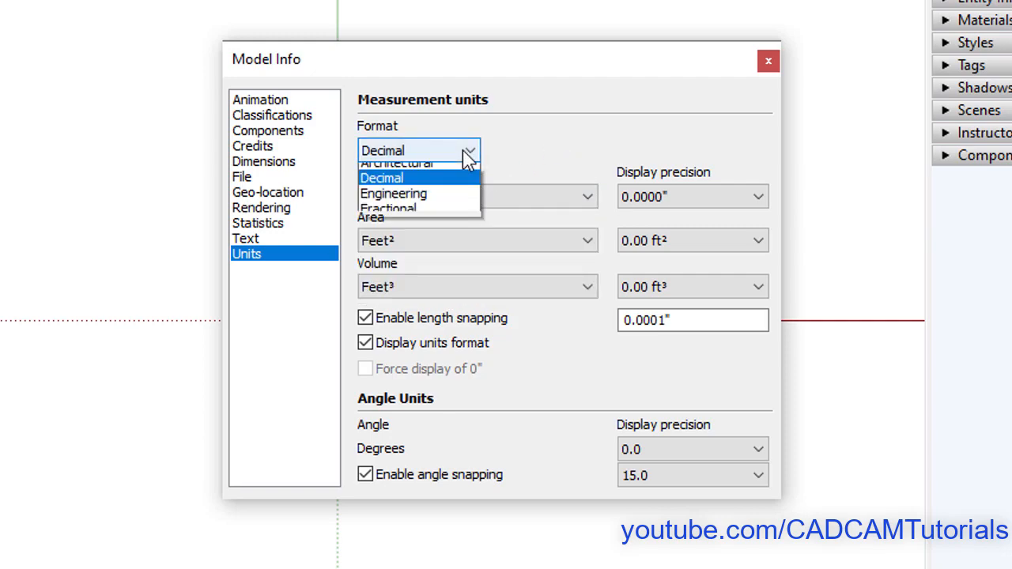
pyautogui.click(443, 173)
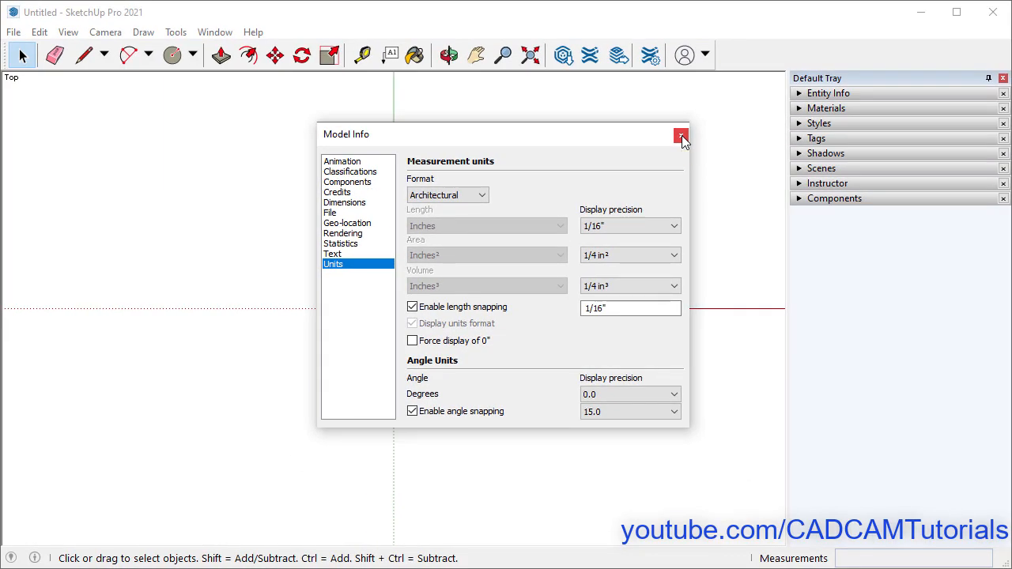
pyautogui.click(769, 61)
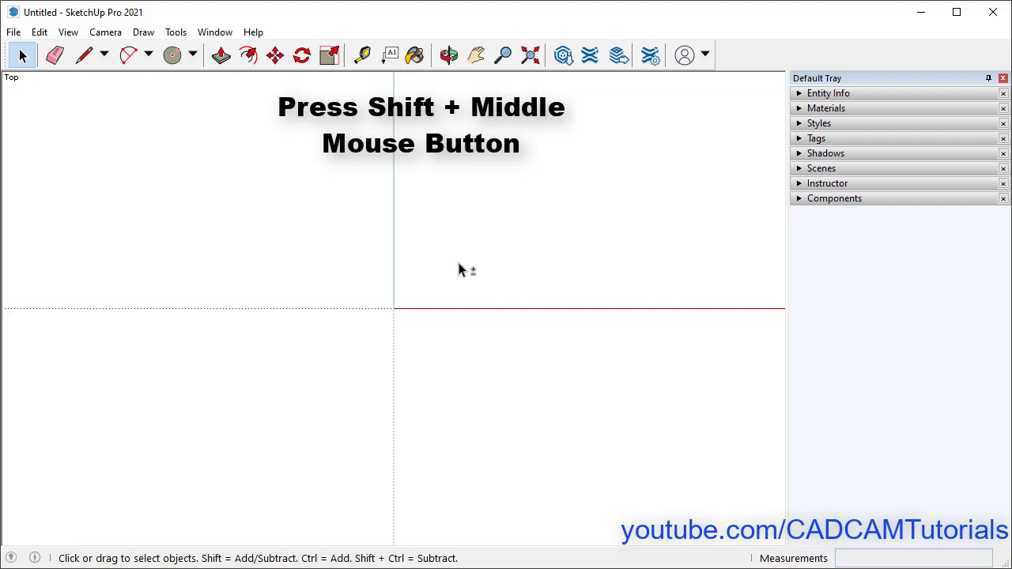
# - Pan the origin toward the lower left and switch the camera to Parallel Projection
pyautogui.keyDown('shift'); pyautogui.moveTo(459, 265); pyautogui.dragTo(150, 441, button='middle'); pyautogui.keyUp('shift')
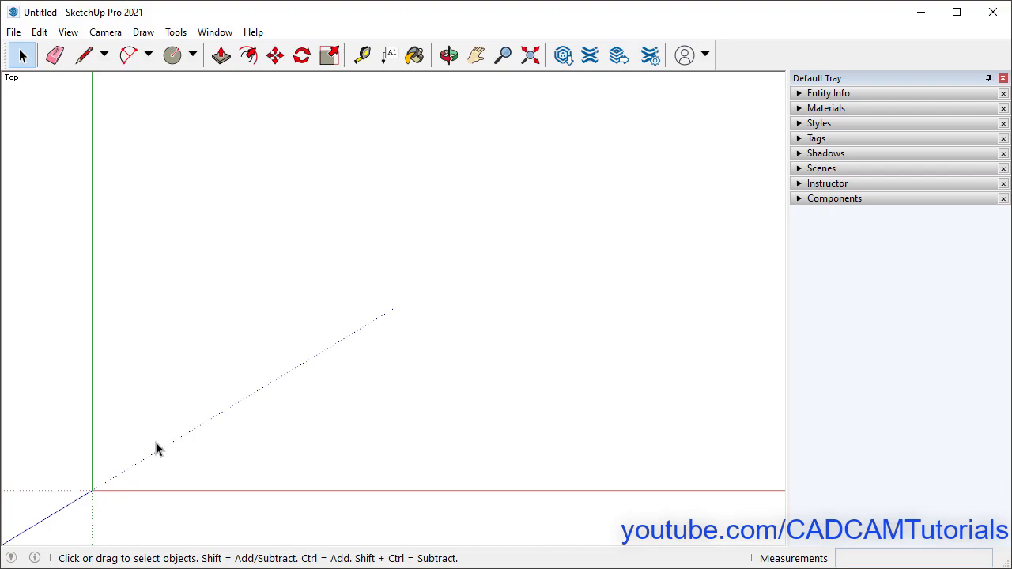
pyautogui.click(110, 34)
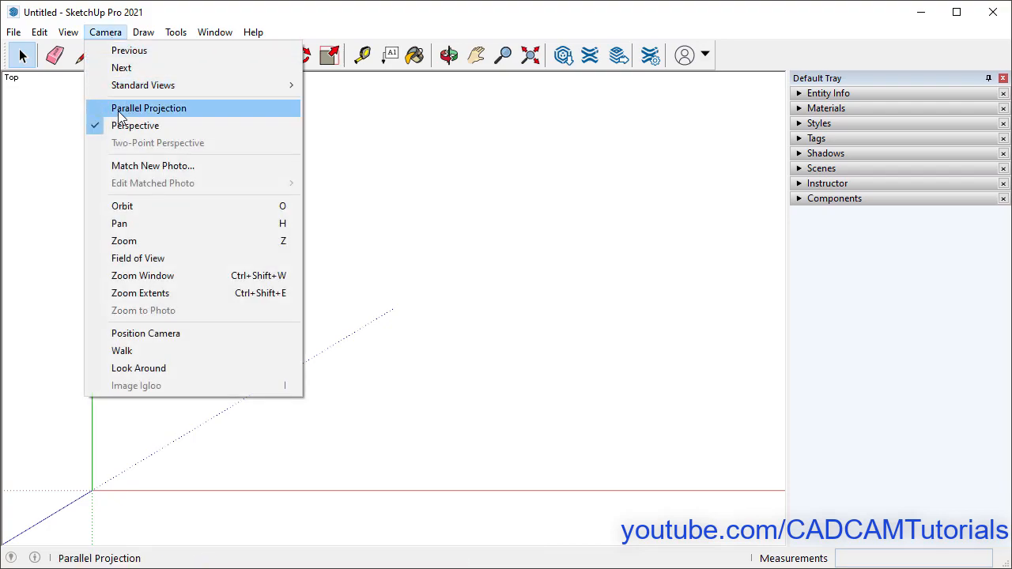
pyautogui.click(174, 116)
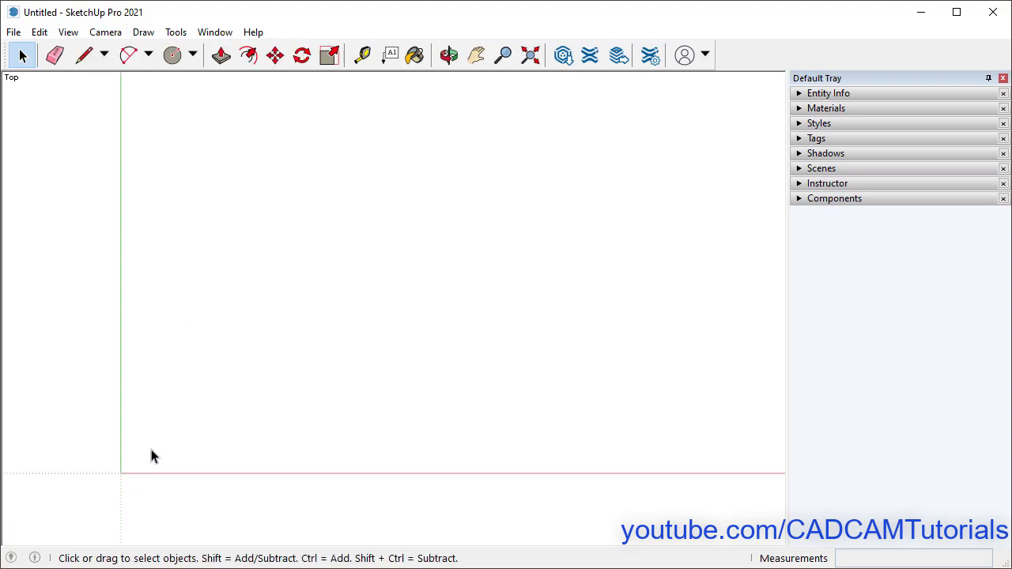
# - With the Line tool, place a start point and enter length 5 along the red axis
pyautogui.click(84, 62)
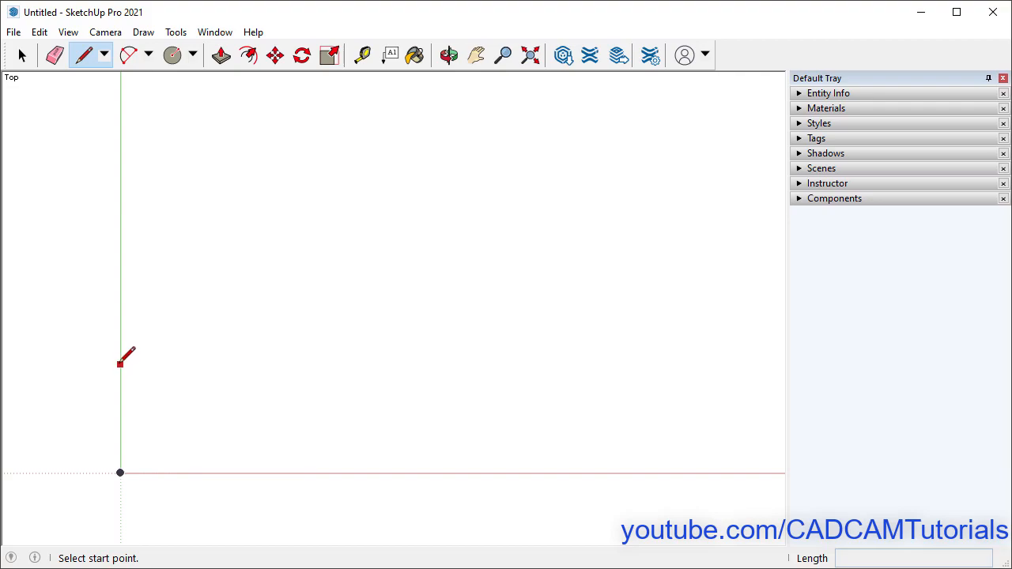
pyautogui.click(202, 405)
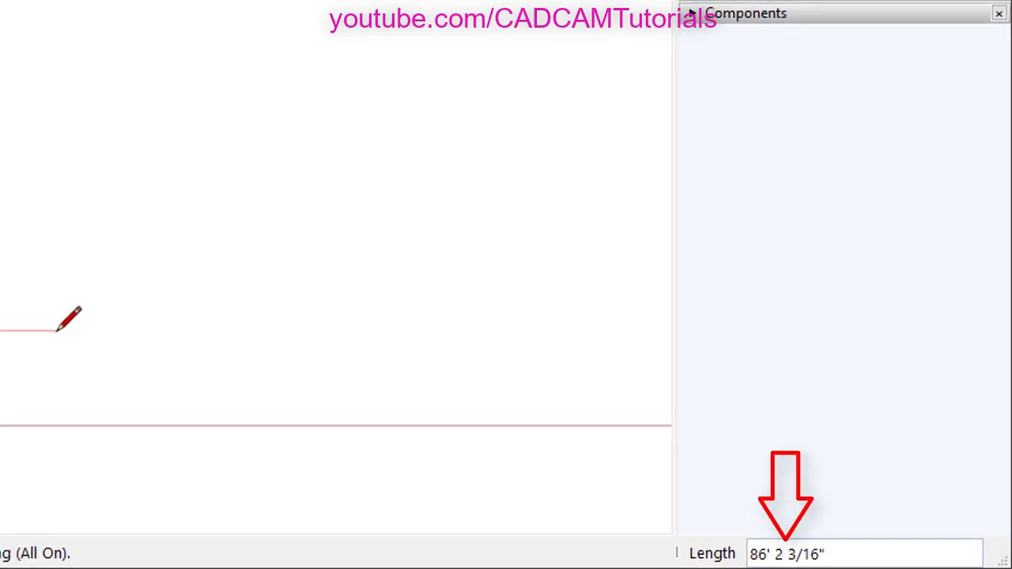
pyautogui.write('5')
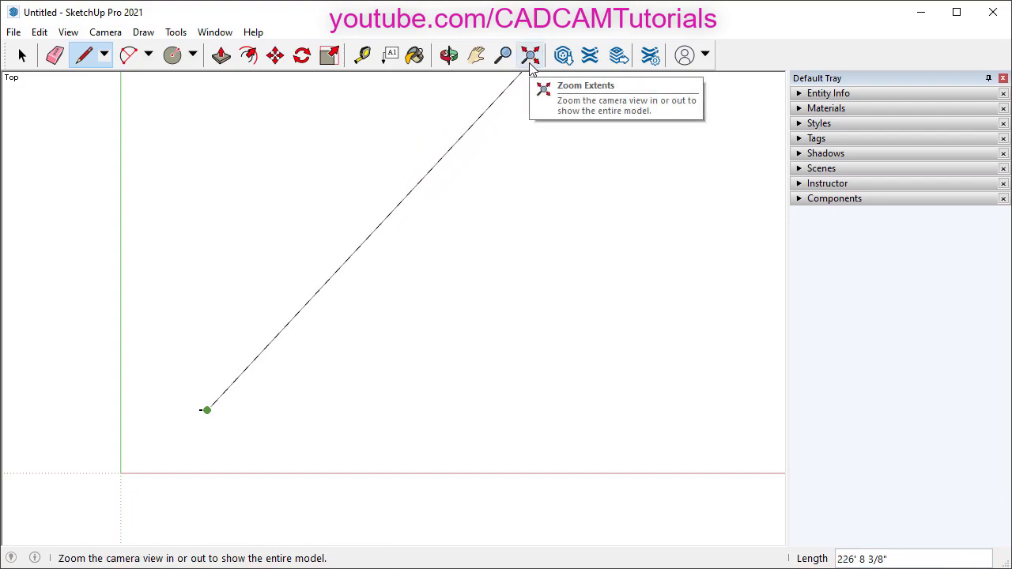
# - Zoom extents, zoom out and pan until the horizontal edge is well framed
pyautogui.click(530, 65)
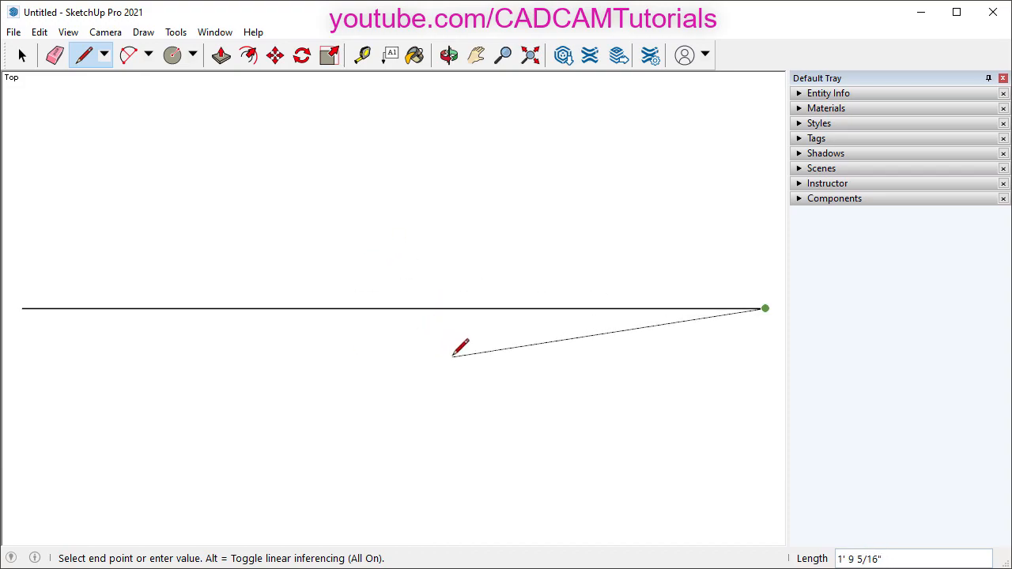
pyautogui.scroll(-2, 457, 347)
pyautogui.scroll(-4, 457, 346)
pyautogui.scroll(-1, 457, 345)
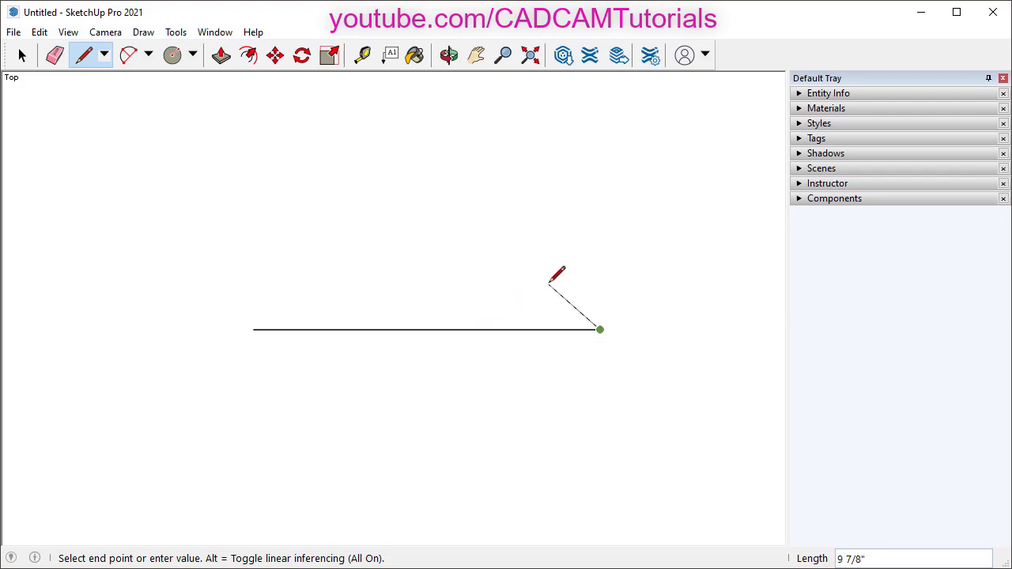
pyautogui.moveTo(566, 274)
pyautogui.keyDown('shift'); pyautogui.mouseDown(button='middle')
pyautogui.moveTo(510, 309)
pyautogui.moveTo(472, 398)
pyautogui.mouseUp(button='middle'); pyautogui.keyUp('shift')
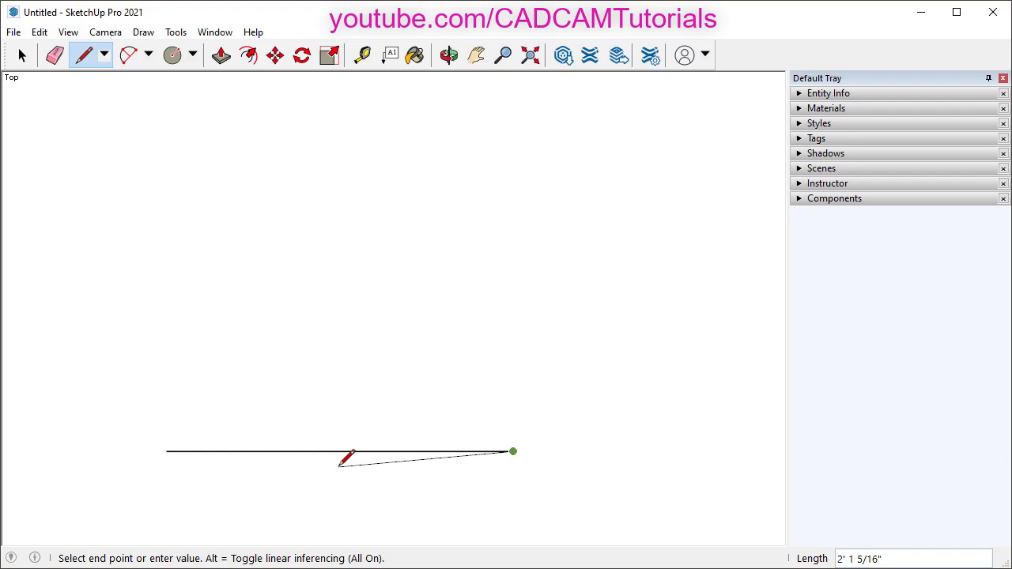
pyautogui.scroll(2, 340, 465)
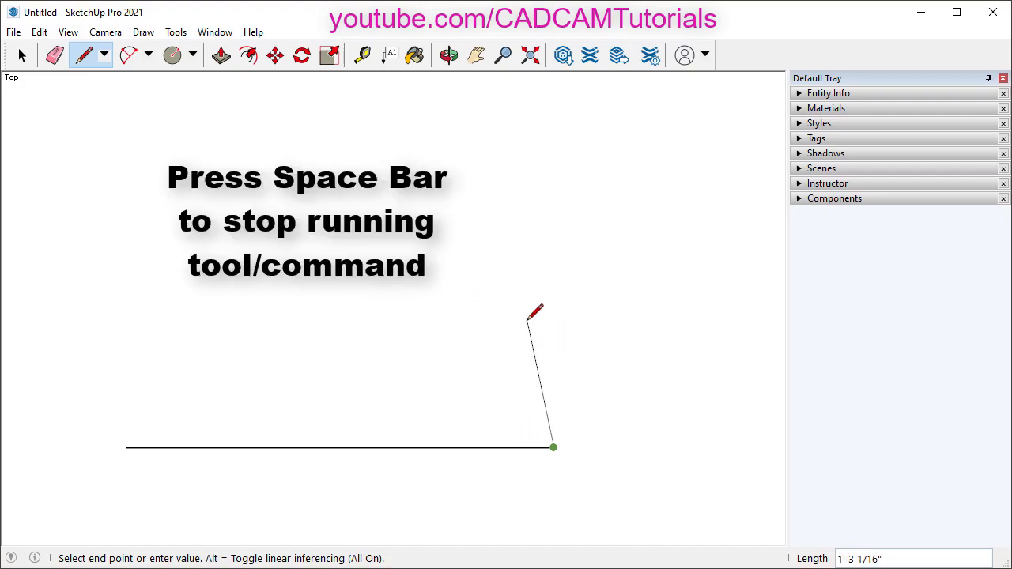
# - Cancel the unfinished second line with Space, returning to the Select tool
pyautogui.press('space')
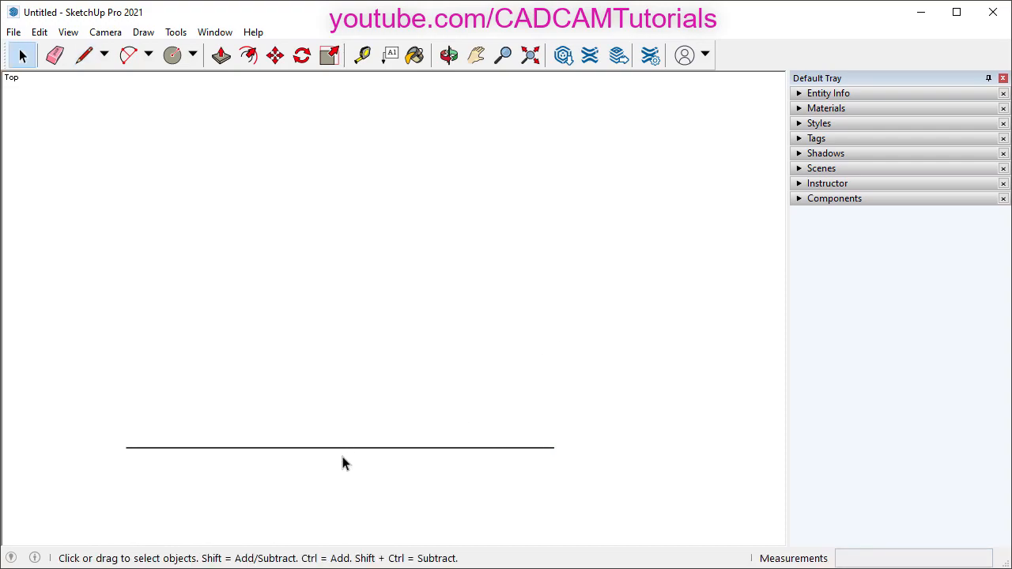
# - Confirm in Entity Info that the horizontal edge is 4' 2" long, then deselect it
pyautogui.click(403, 454)
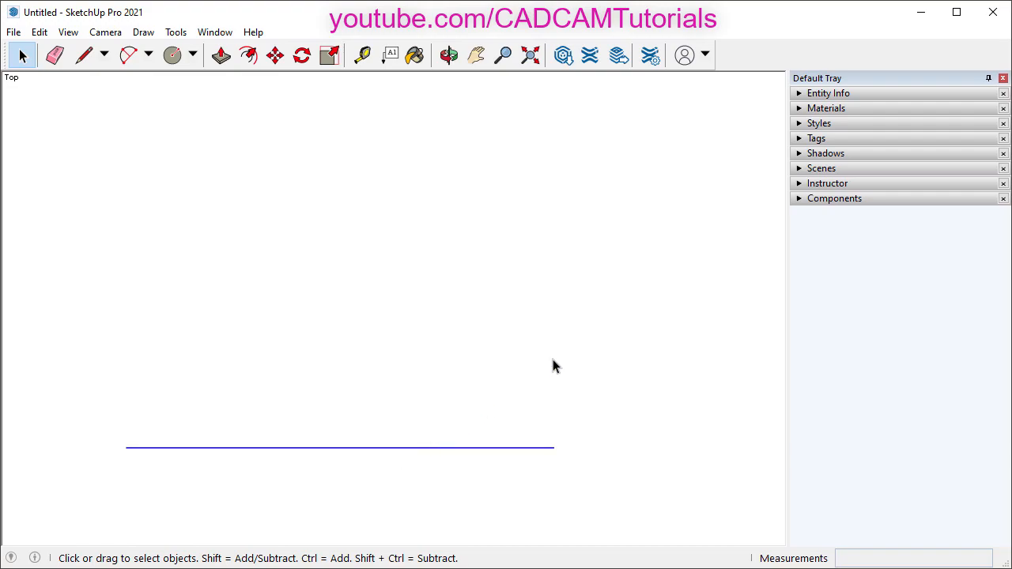
pyautogui.click(799, 94)
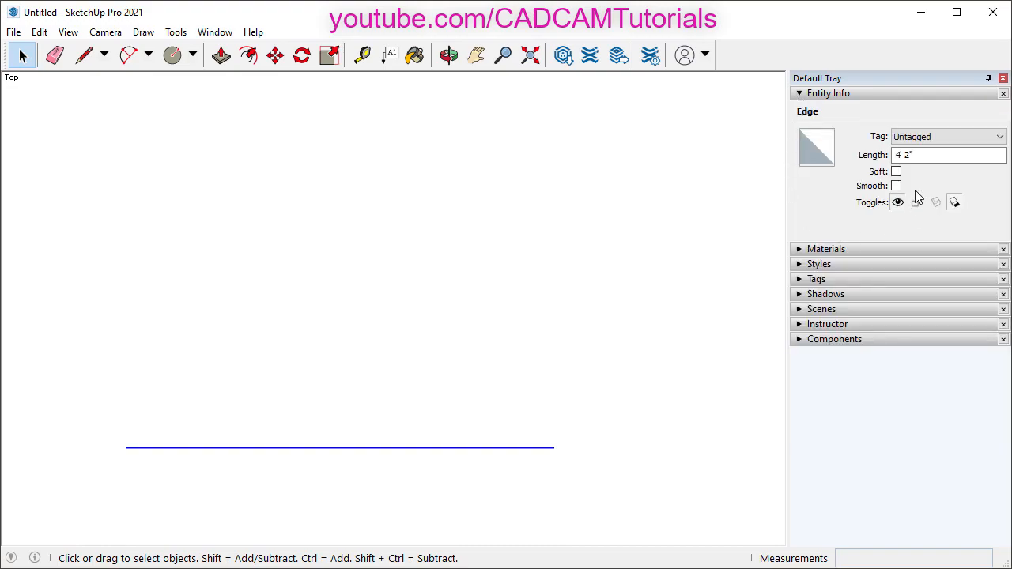
pyautogui.click(898, 156)
pyautogui.click(617, 407)
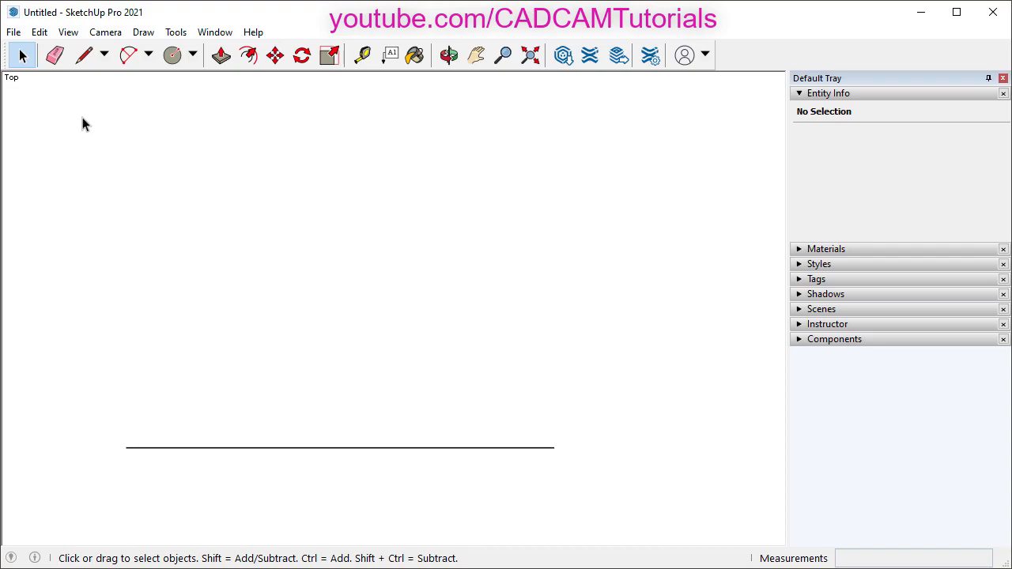
# - With the Line tool, start a new line at the 4' 2" edge's right endpoint
pyautogui.click(83, 56)
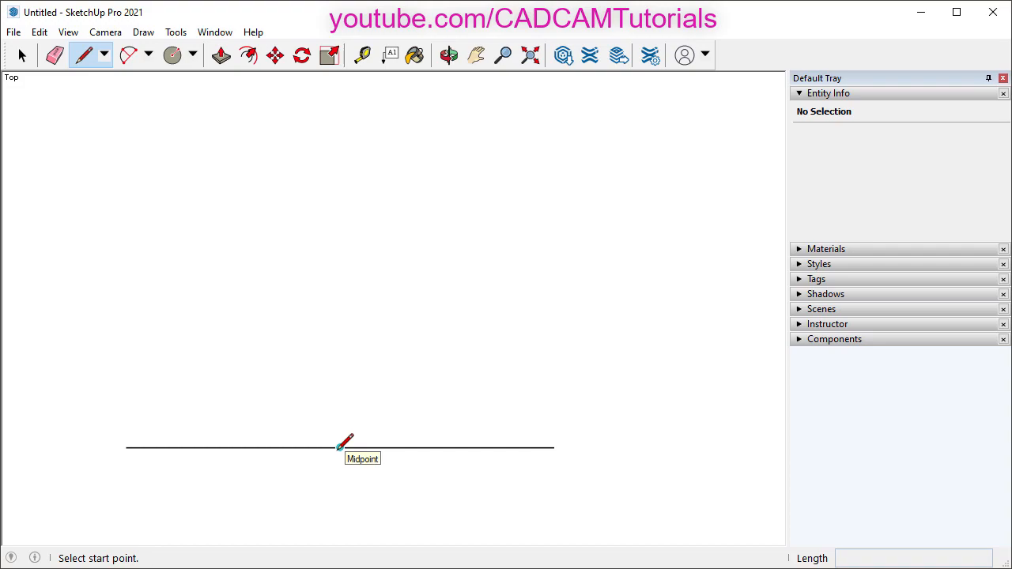
pyautogui.click(553, 448)
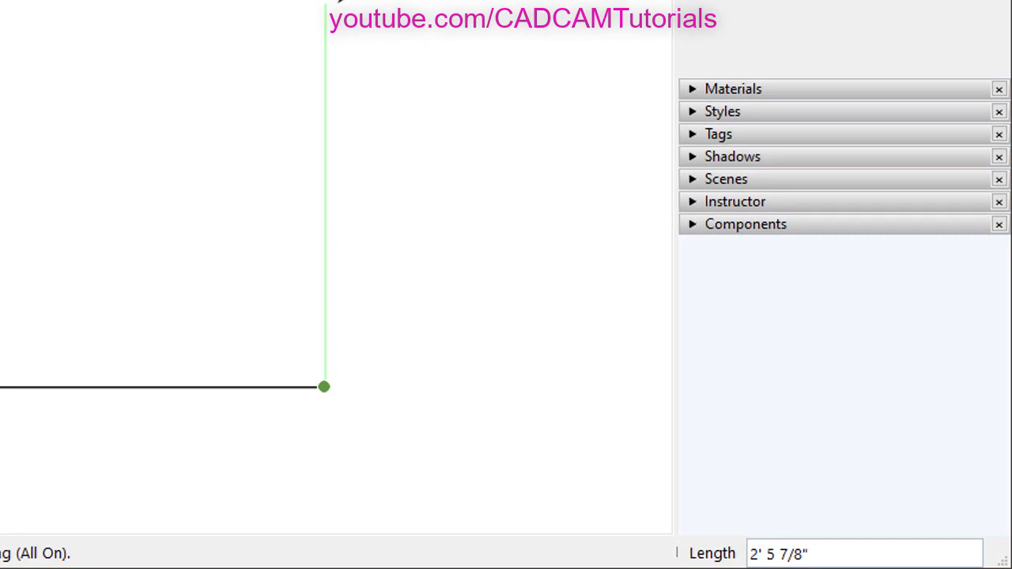
# - Enter 2'6 to finish the vertical edge and verify its 2' 6" length in Entity Info
pyautogui.write('2')
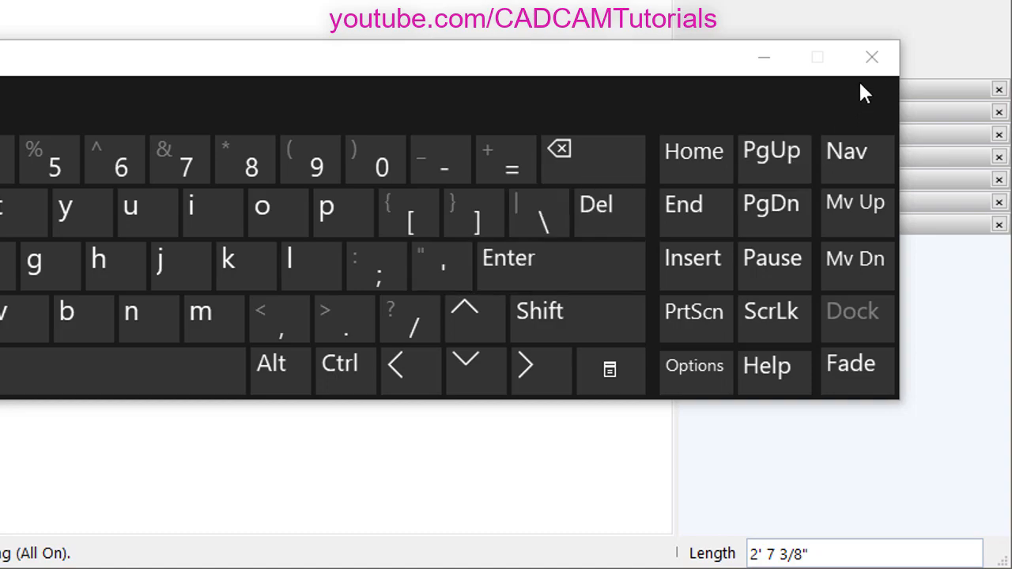
pyautogui.click(872, 60)
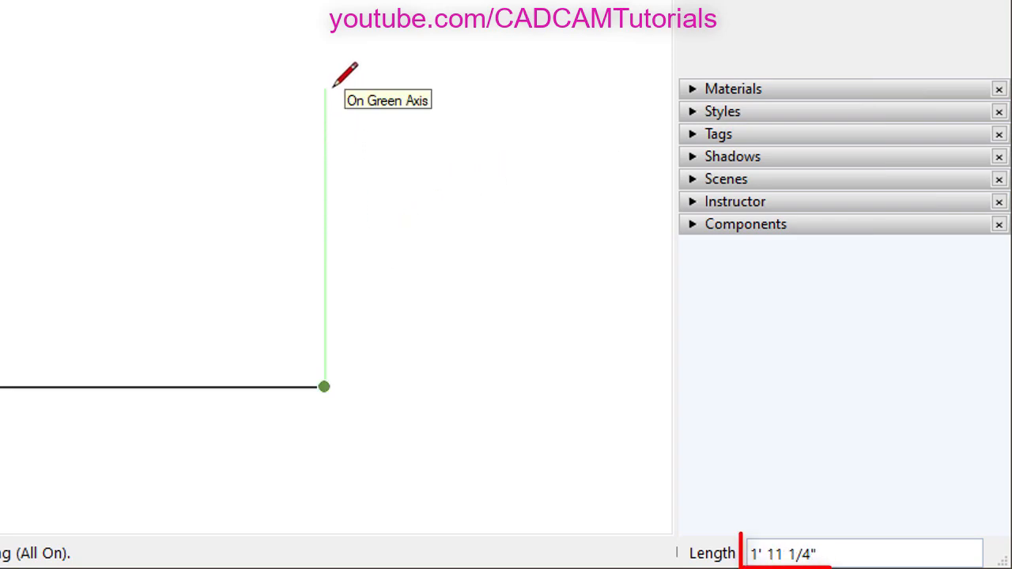
pyautogui.write('2')
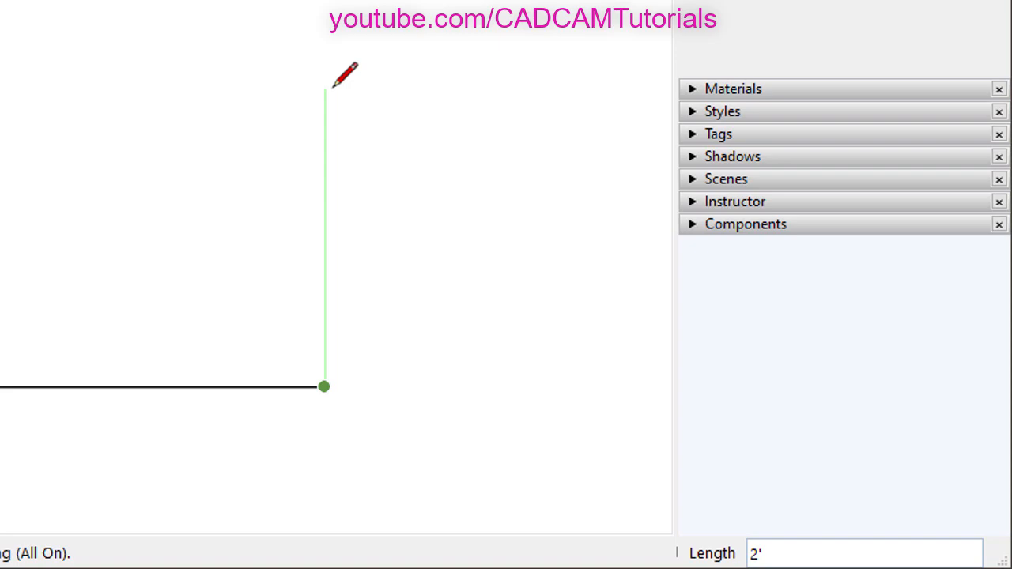
pyautogui.write("'6")
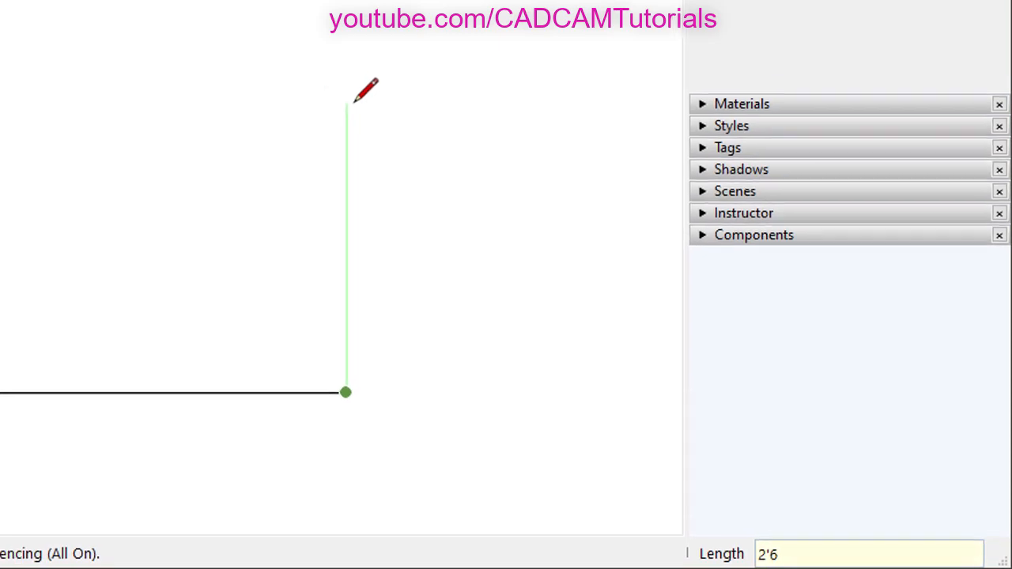
pyautogui.press('Return')
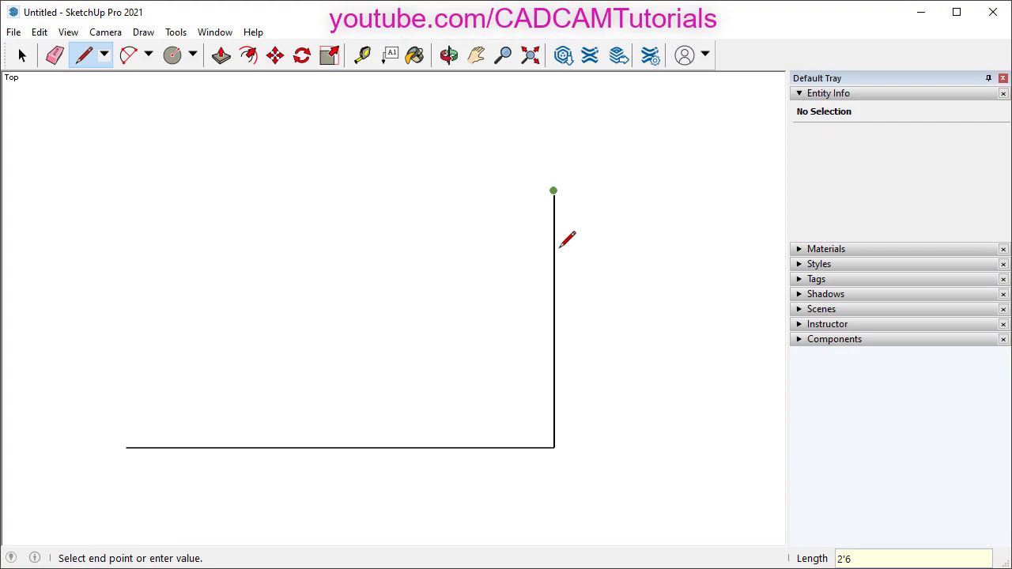
pyautogui.press('space')
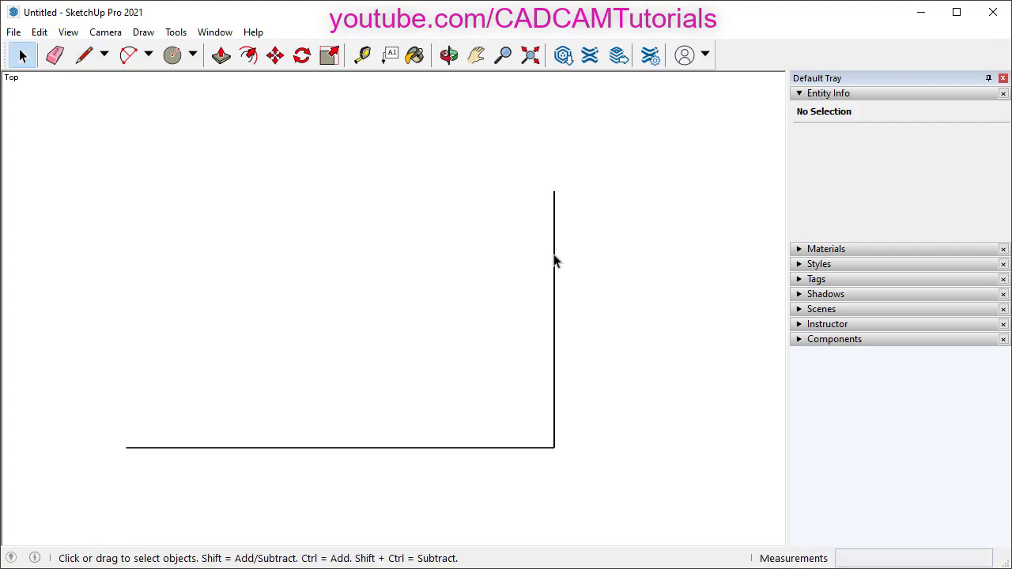
pyautogui.click(553, 260)
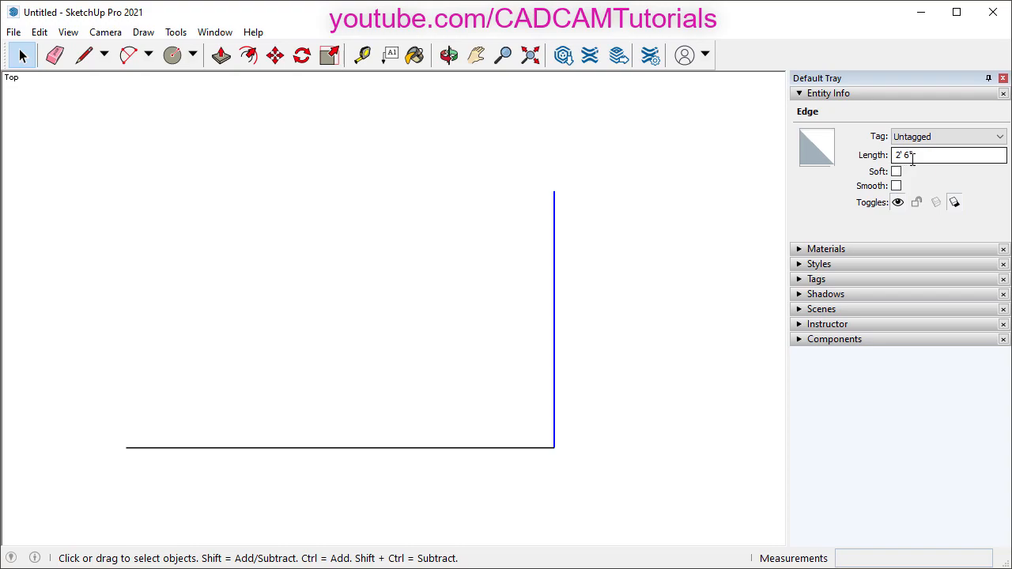
pyautogui.click(609, 267)
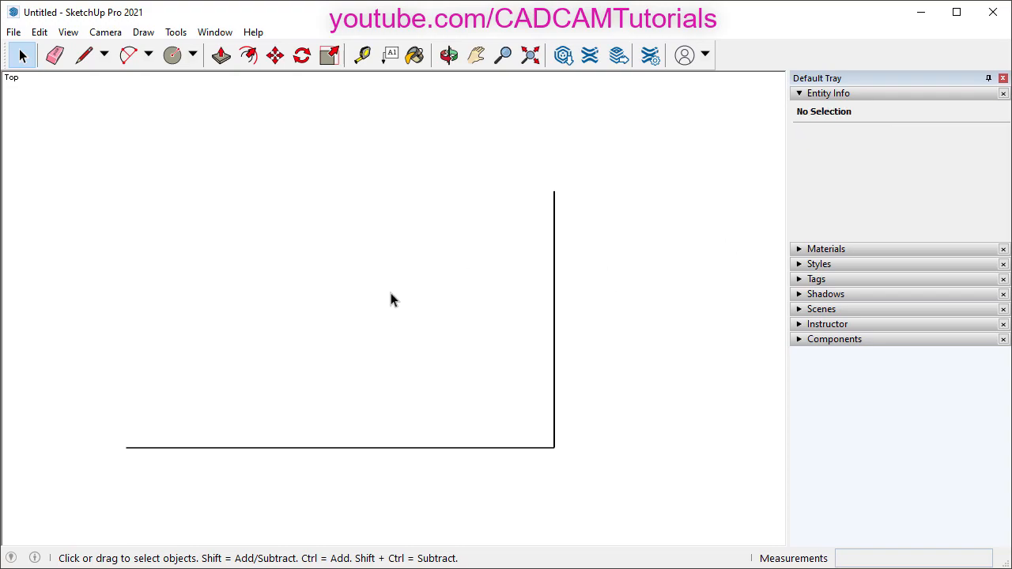
# - Draw the top and left edges to close the 4' 2" by 2' 6" rectangle
pyautogui.press('l')
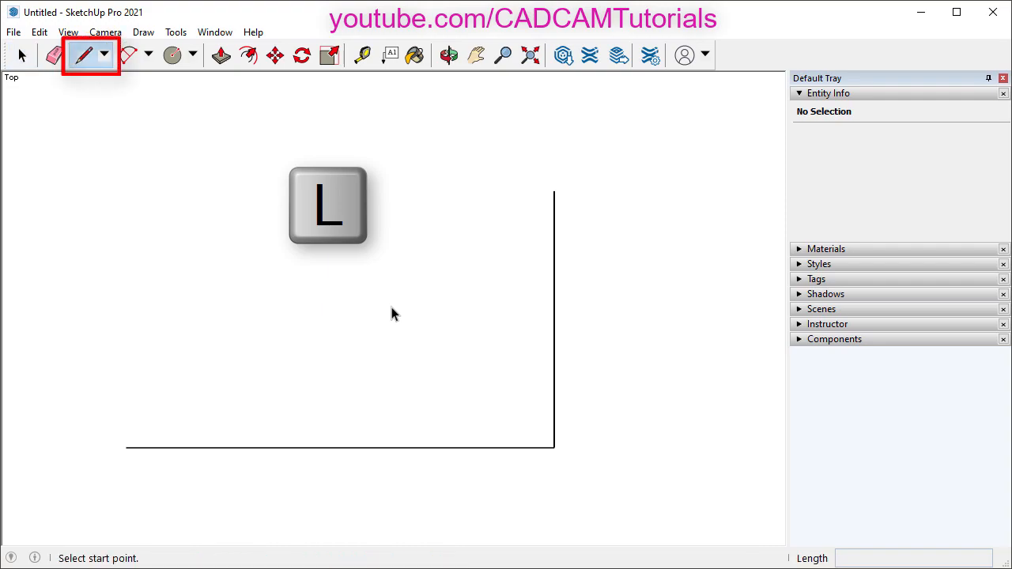
pyautogui.click(554, 190)
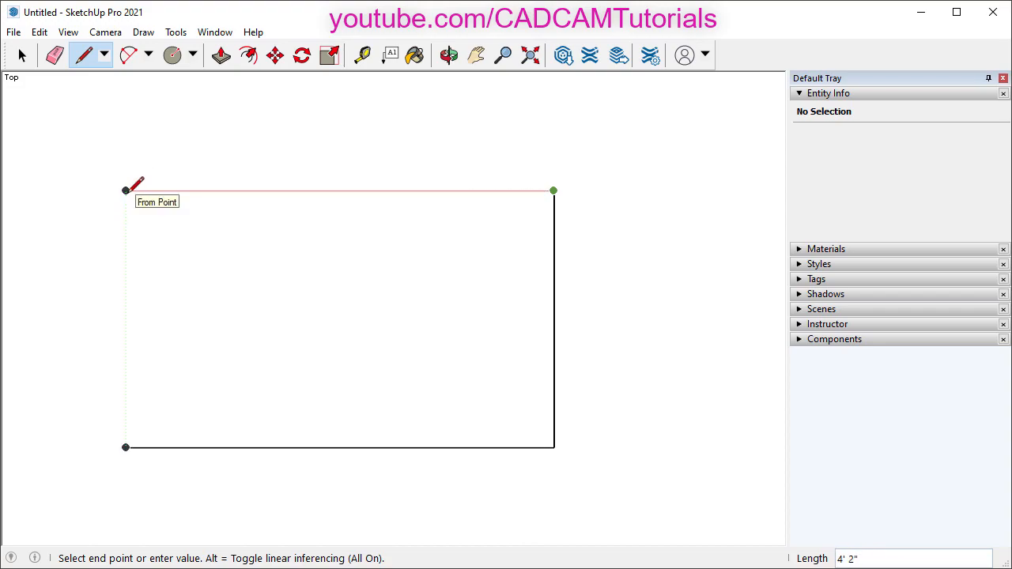
pyautogui.click(126, 190)
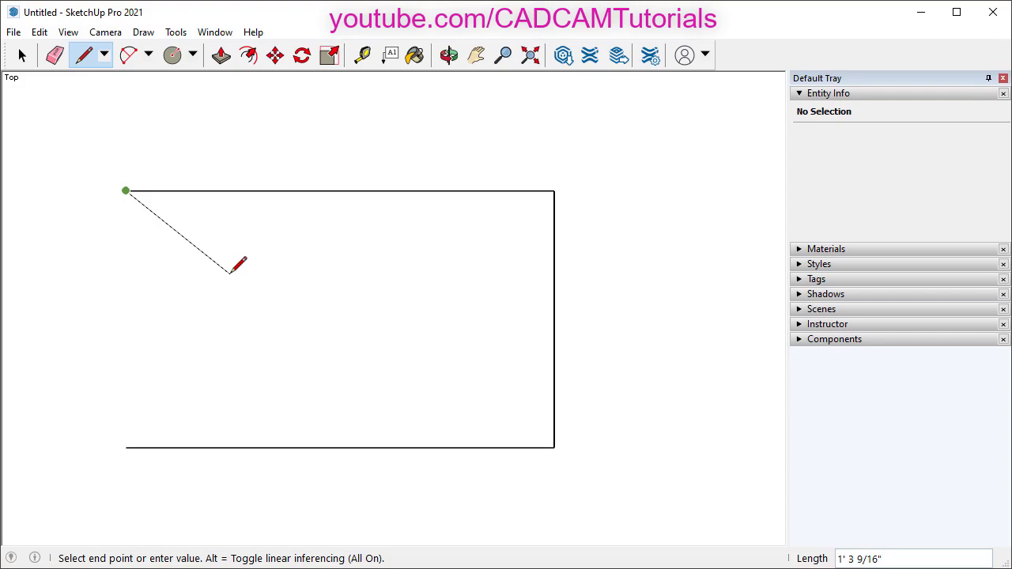
pyautogui.click(126, 447)
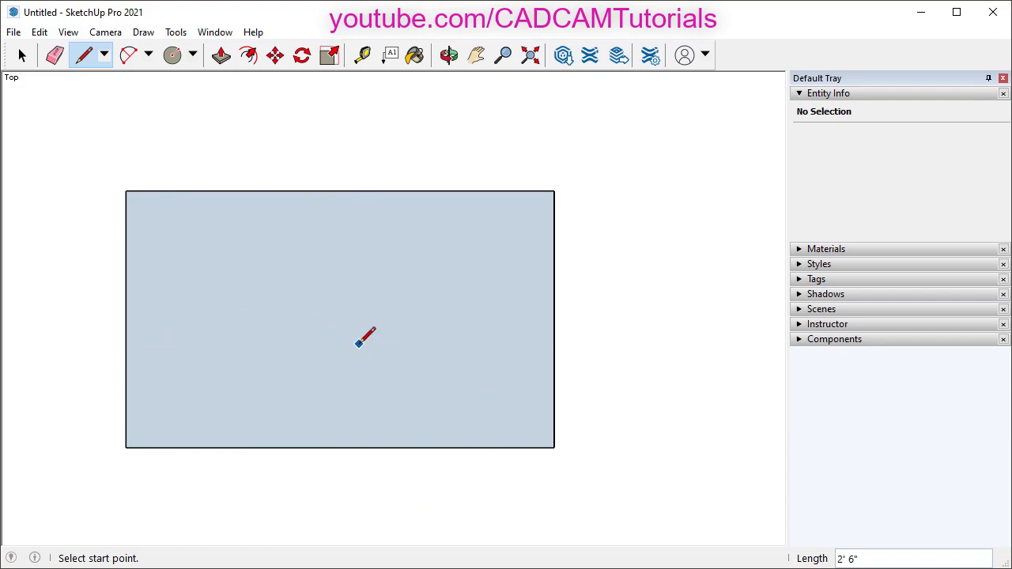
# - Show the Styles toolbar from the toolbar context menu
pyautogui.press('space')
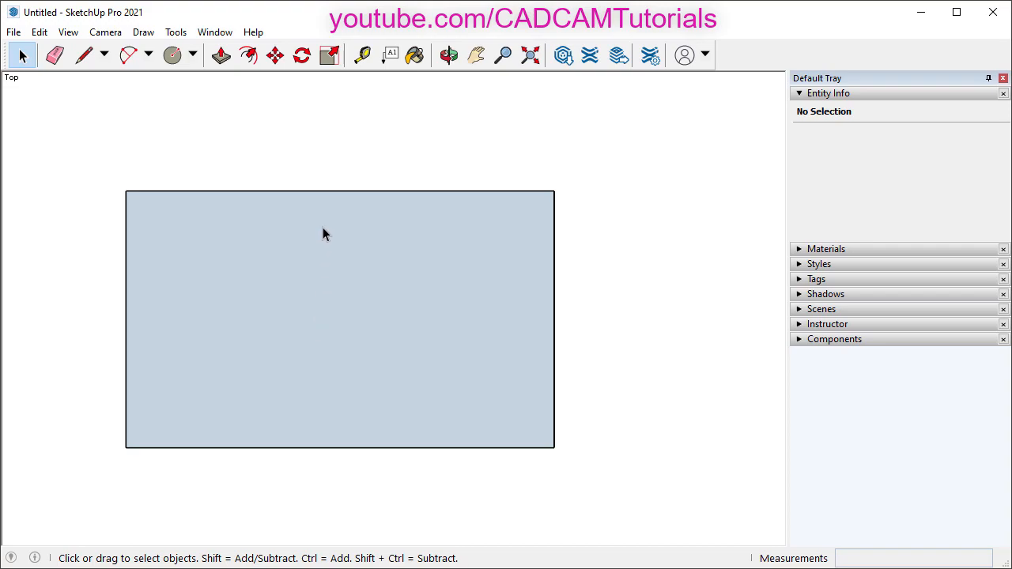
pyautogui.rightClick(353, 60)
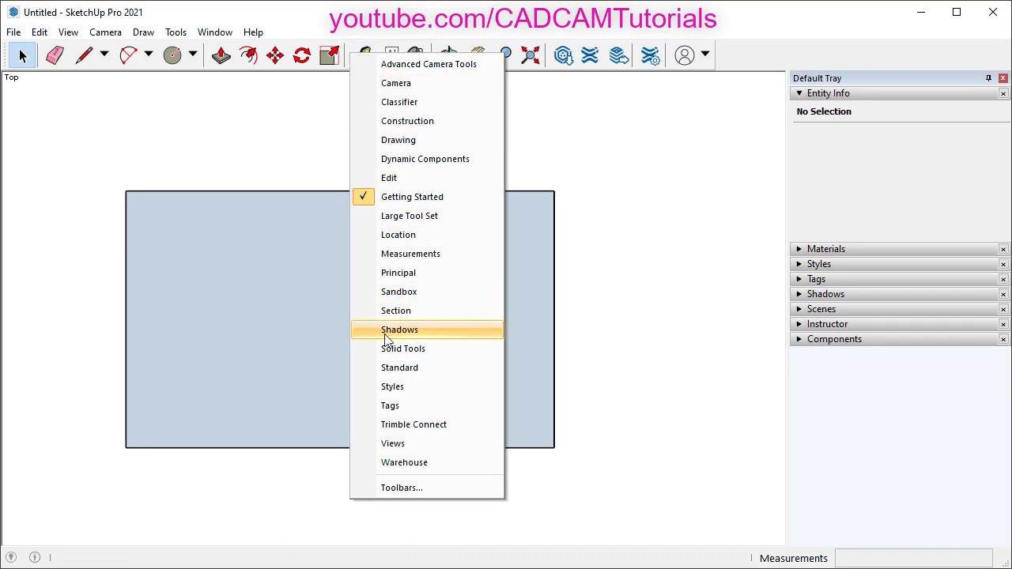
pyautogui.click(389, 387)
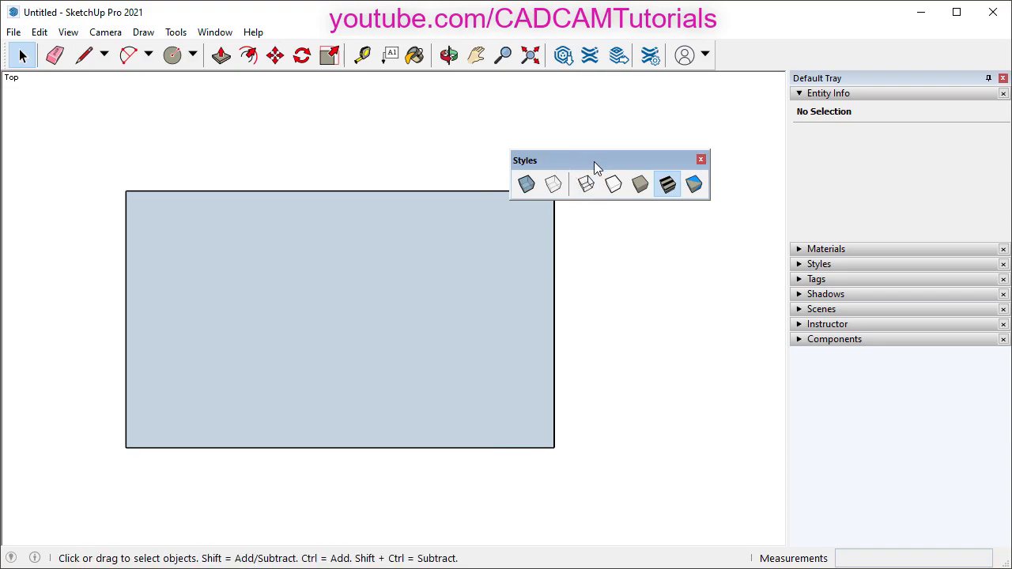
# - Dock the Styles toolbar at the top and set the display style to Wireframe
pyautogui.moveTo(594, 161); pyautogui.dragTo(762, 54)
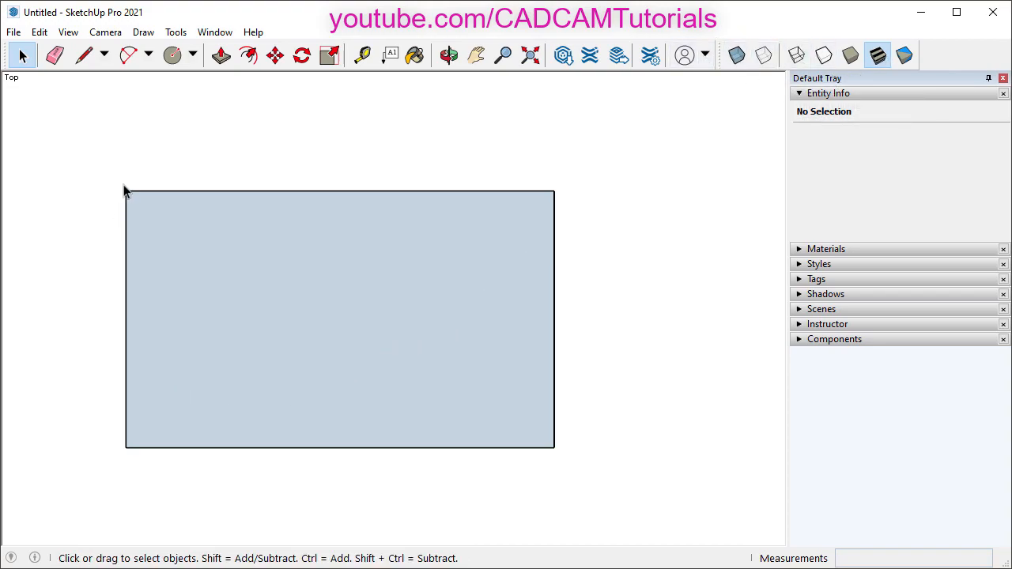
pyautogui.click(797, 57)
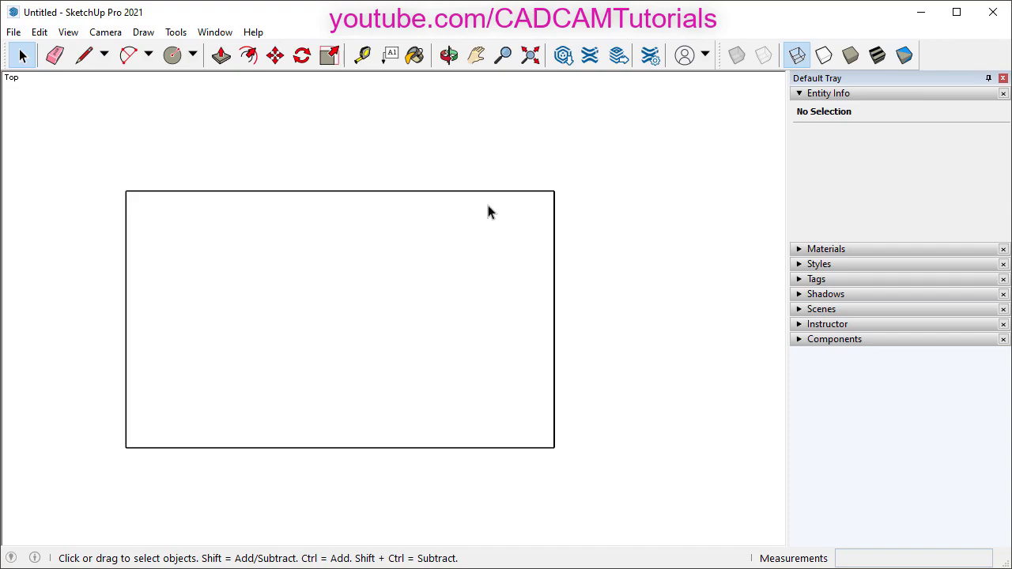
pyautogui.click(851, 57)
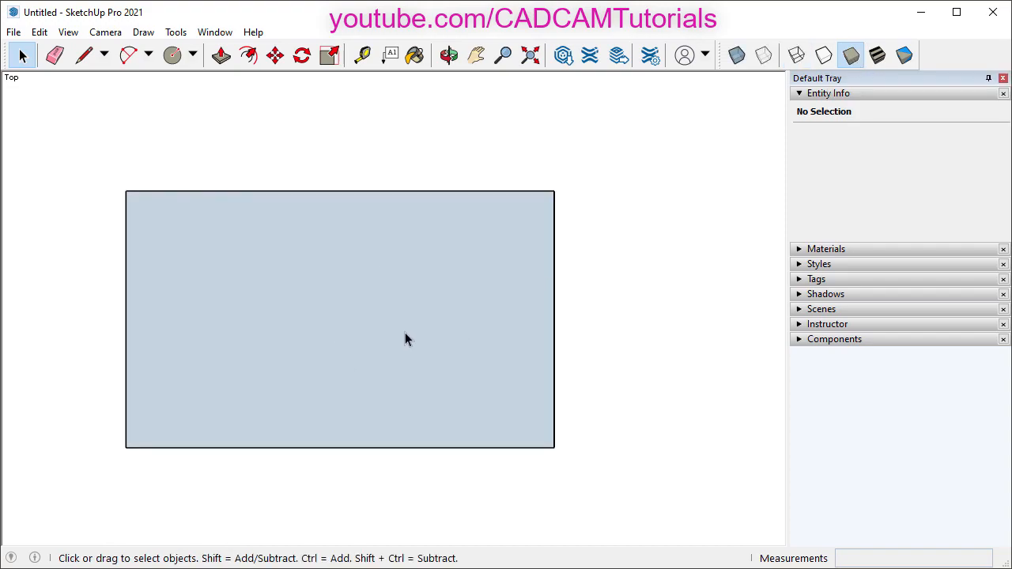
pyautogui.click(796, 57)
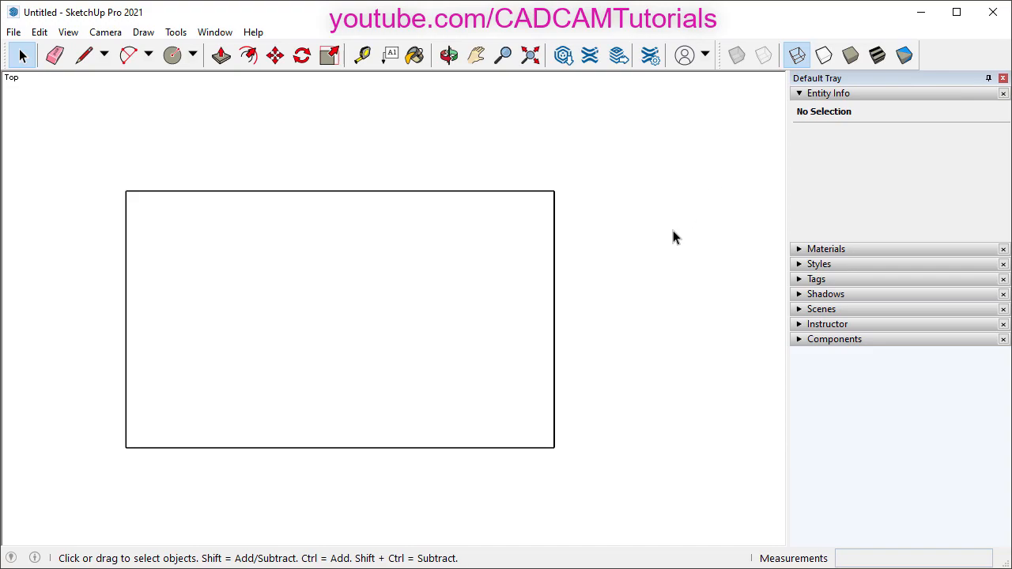
pyautogui.scroll(-1, 398, 366)
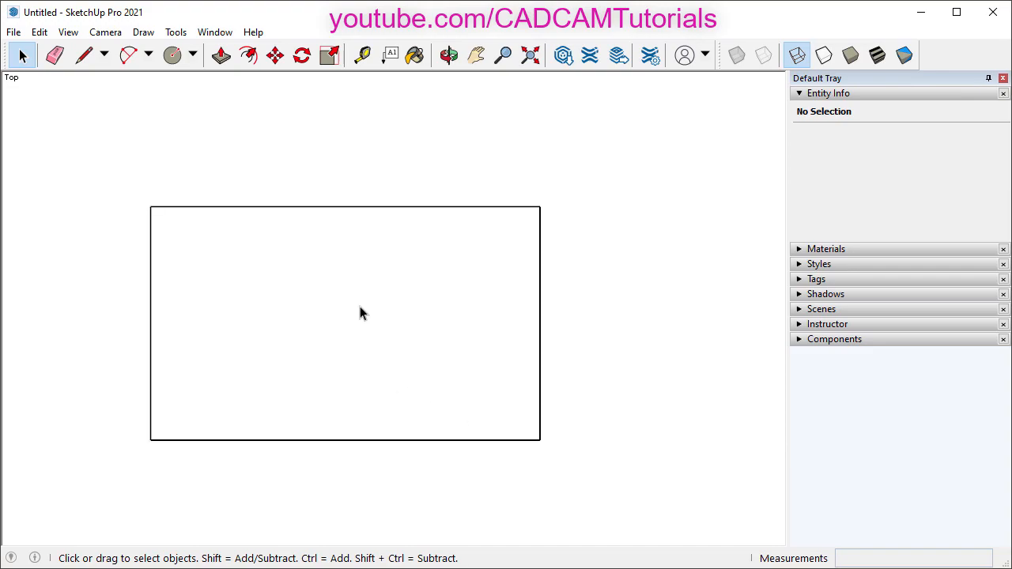
pyautogui.press('o')
pyautogui.keyDown('shift'); pyautogui.moveTo(343, 312); pyautogui.dragTo(385, 378); pyautogui.keyUp('shift')
pyautogui.press('space')
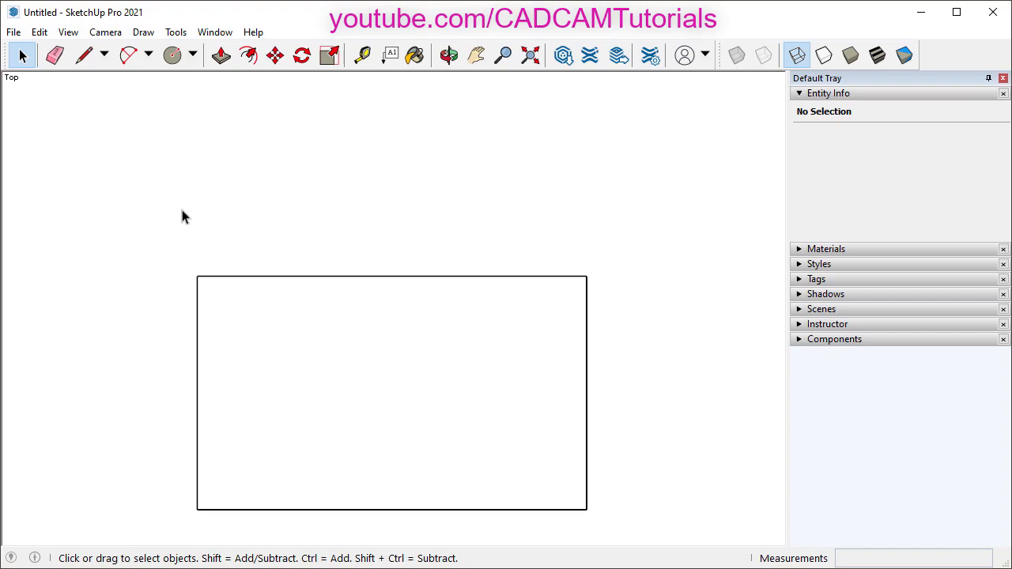
# - Draw a 1' 6 1/2" vertical line right of the rectangle, level with its bottom edge
pyautogui.press('l')
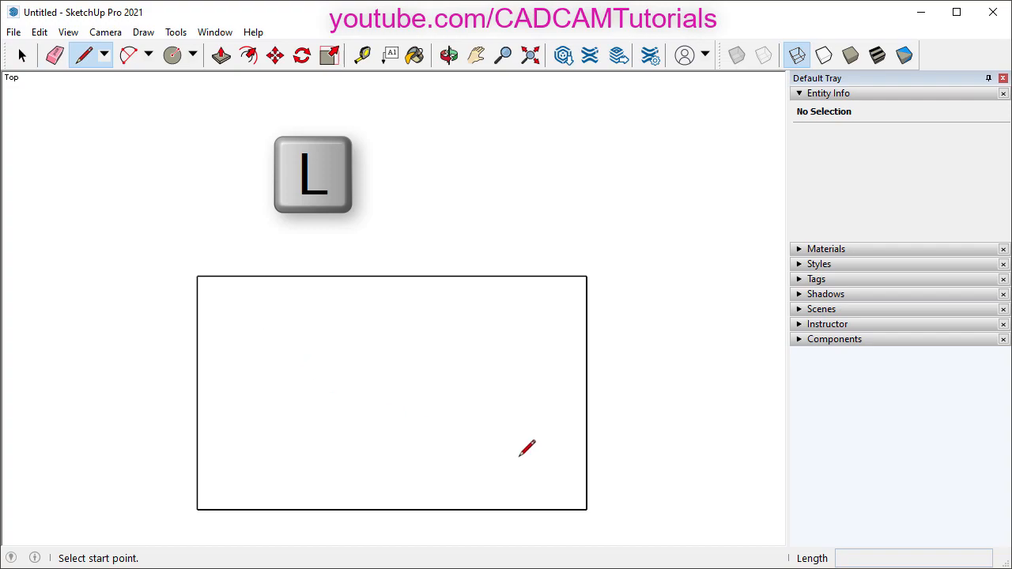
pyautogui.keyDown('shift'); pyautogui.moveTo(564, 427); pyautogui.dragTo(394, 388, button='middle'); pyautogui.keyUp('shift')
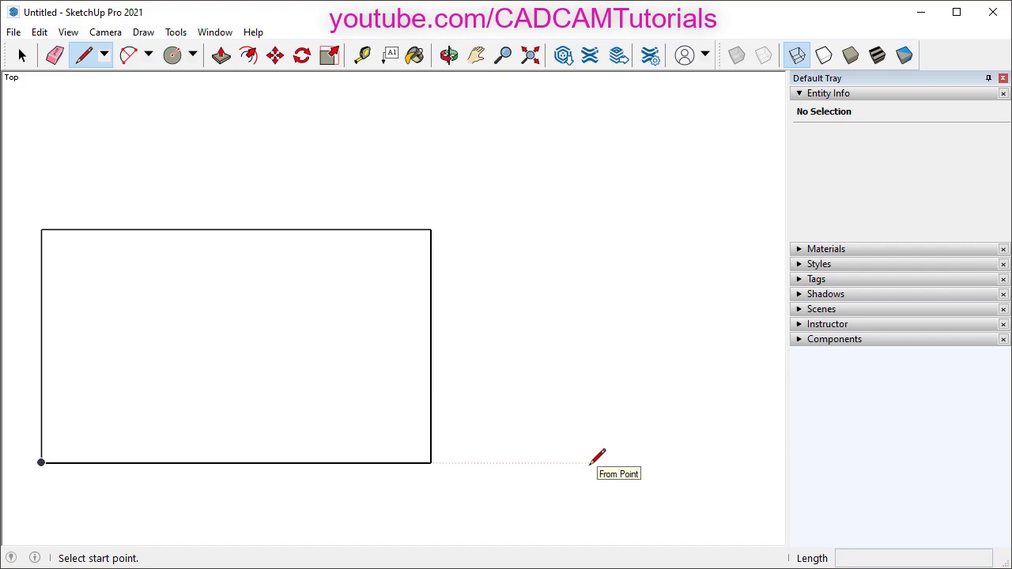
pyautogui.click(589, 462)
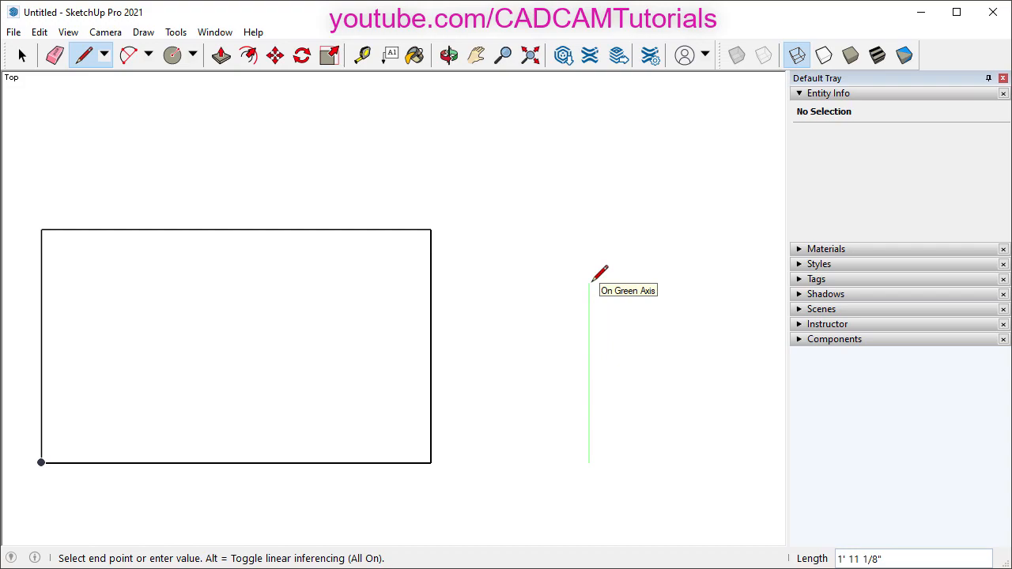
pyautogui.write('1')
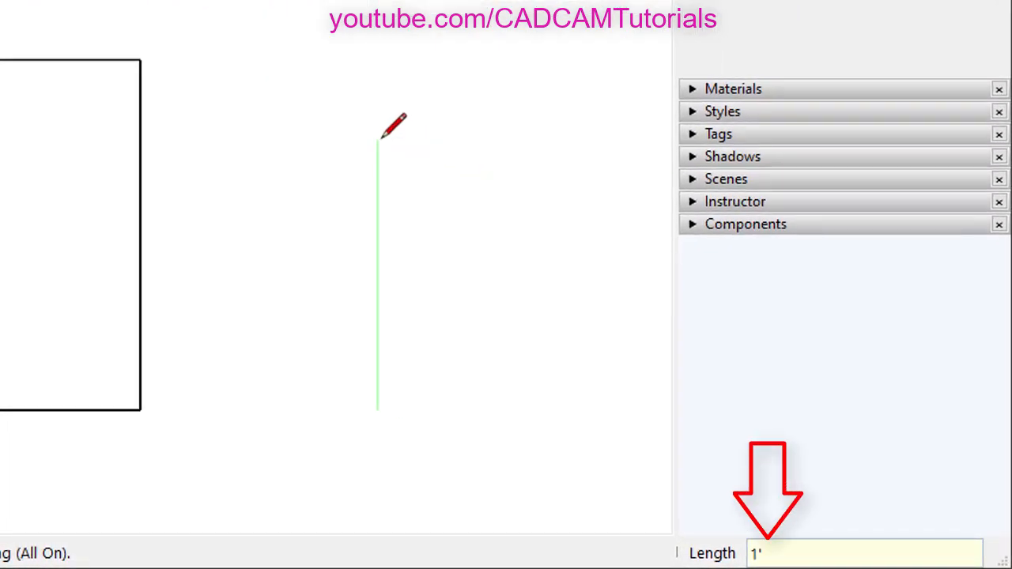
pyautogui.write("'6")
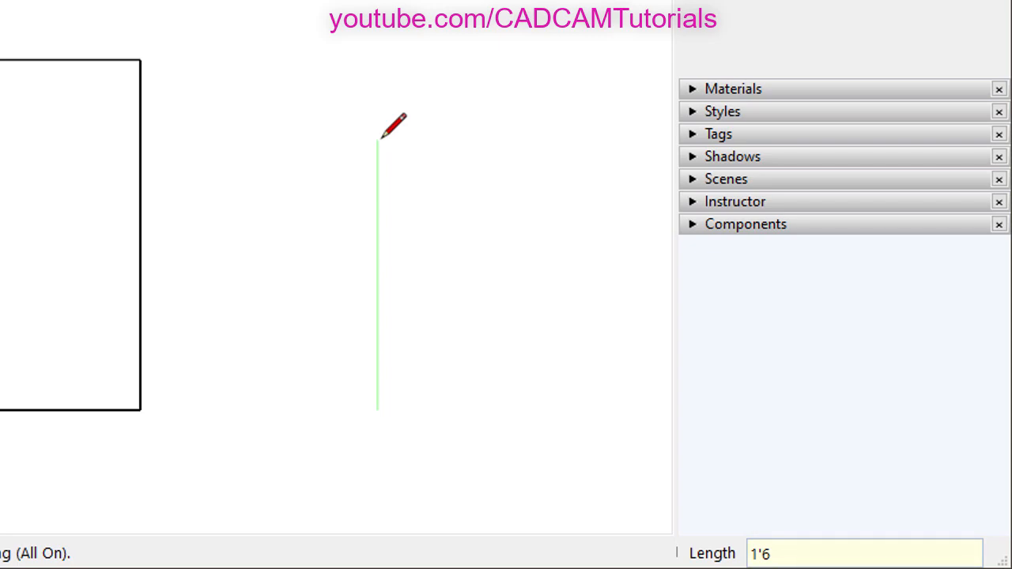
pyautogui.write('1/2')
pyautogui.press('Return')
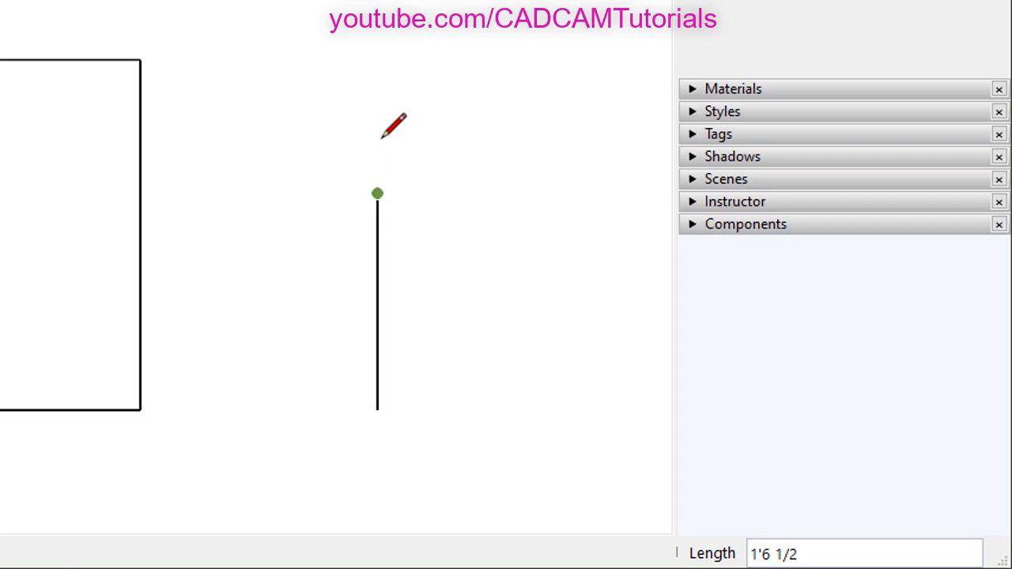
pyautogui.press('space')
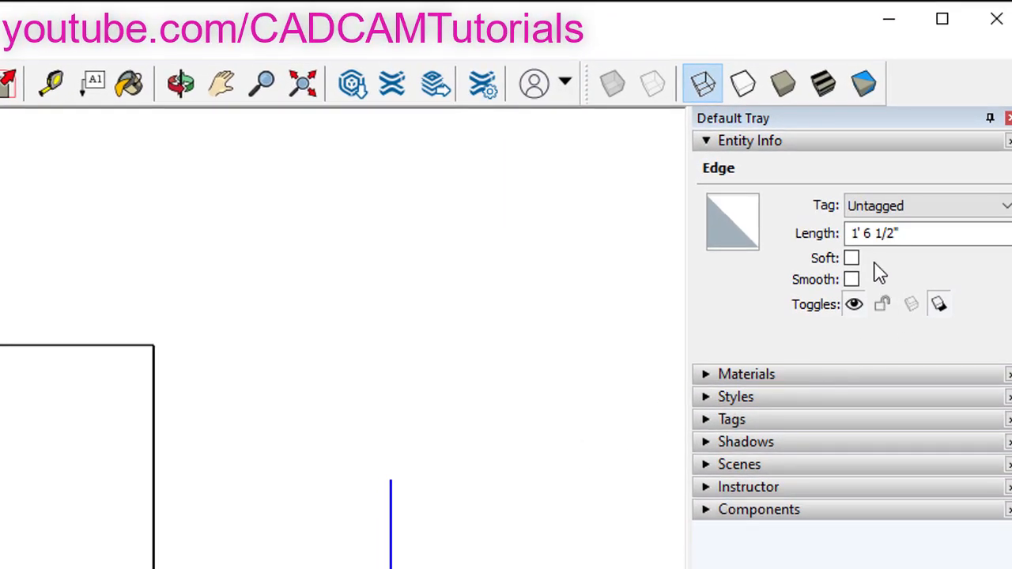
pyautogui.click(865, 233)
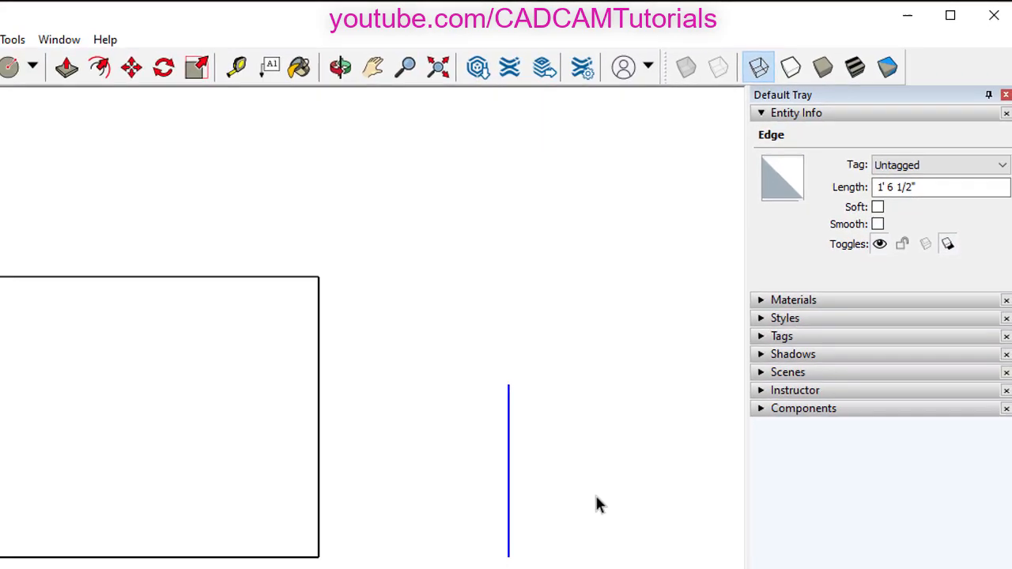
pyautogui.click(600, 487)
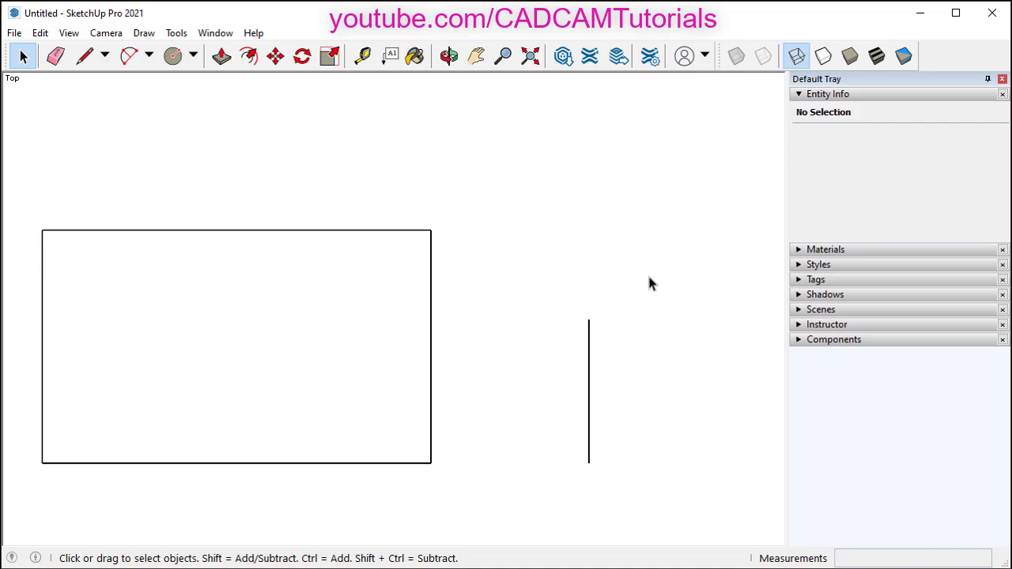
# - Draw a 304.8 mm vertical line level with the rectangle's bottom and confirm it reads 1'
pyautogui.click(84, 58)
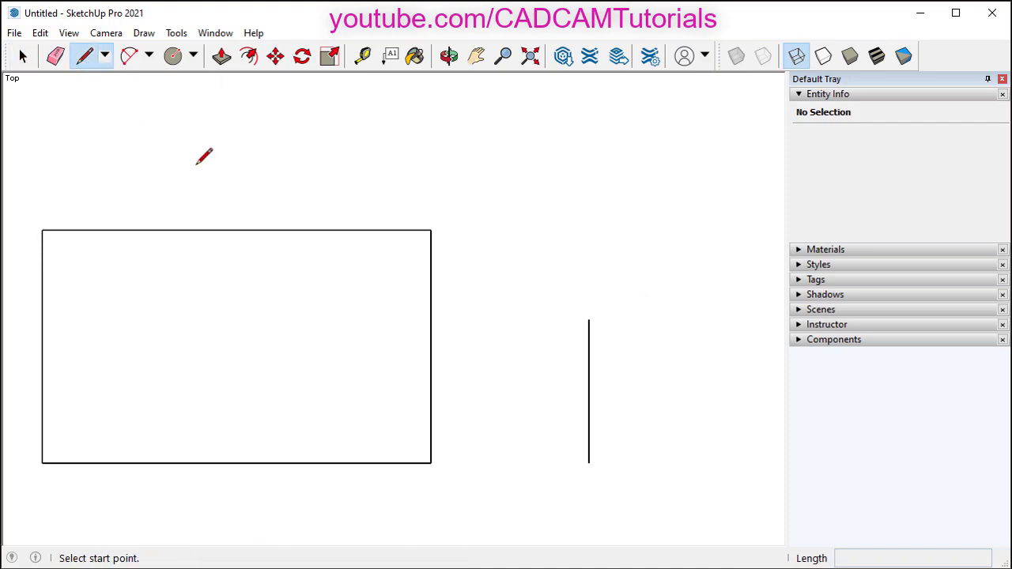
pyautogui.click(508, 462)
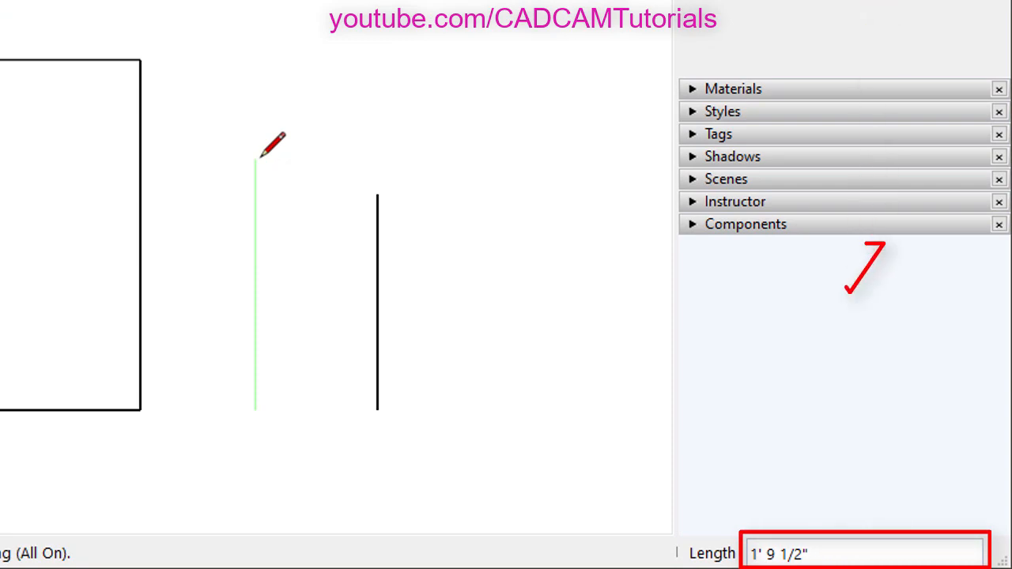
pyautogui.write('304')
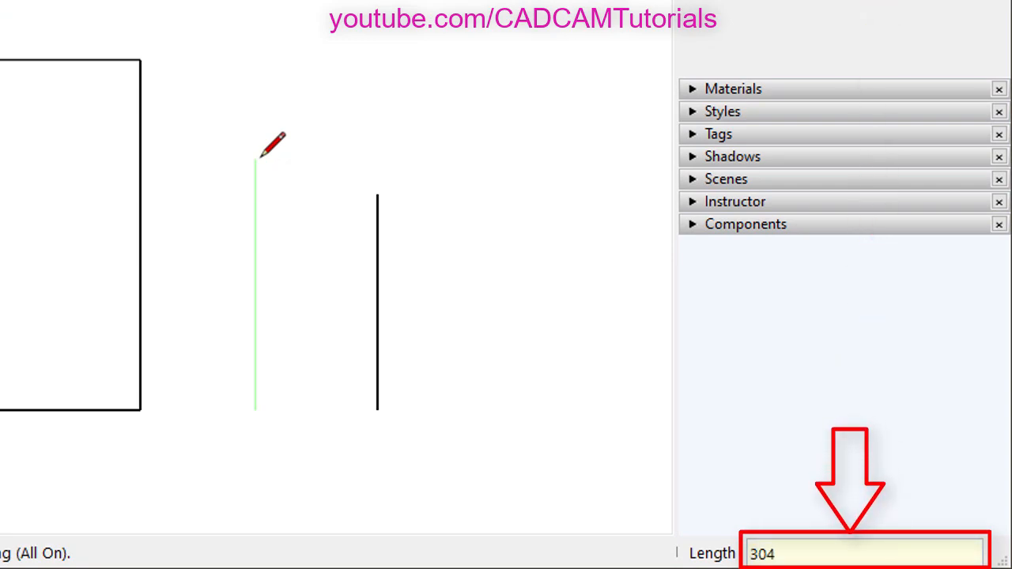
pyautogui.write('.8m')
pyautogui.press('Return')
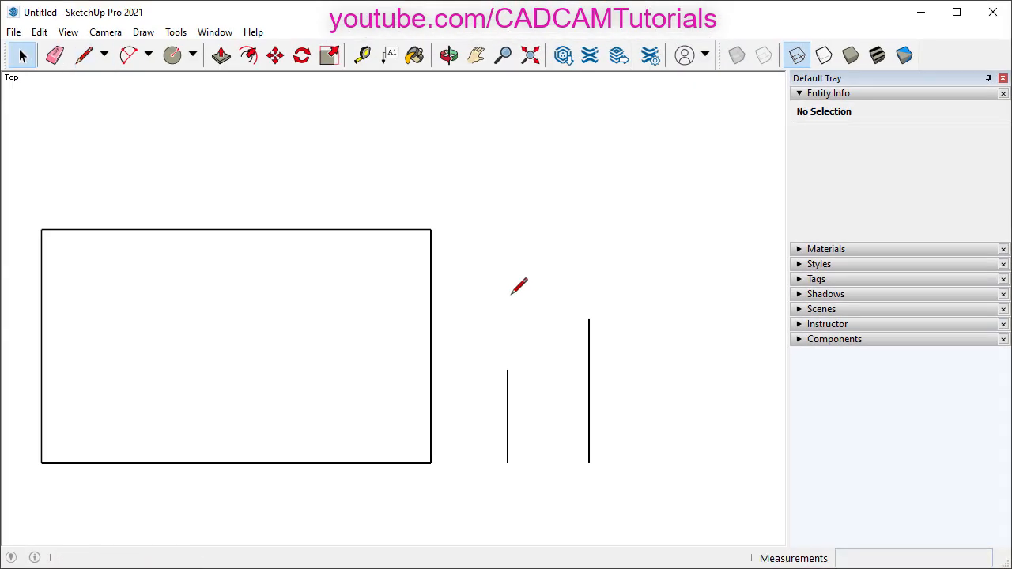
pyautogui.click(507, 415)
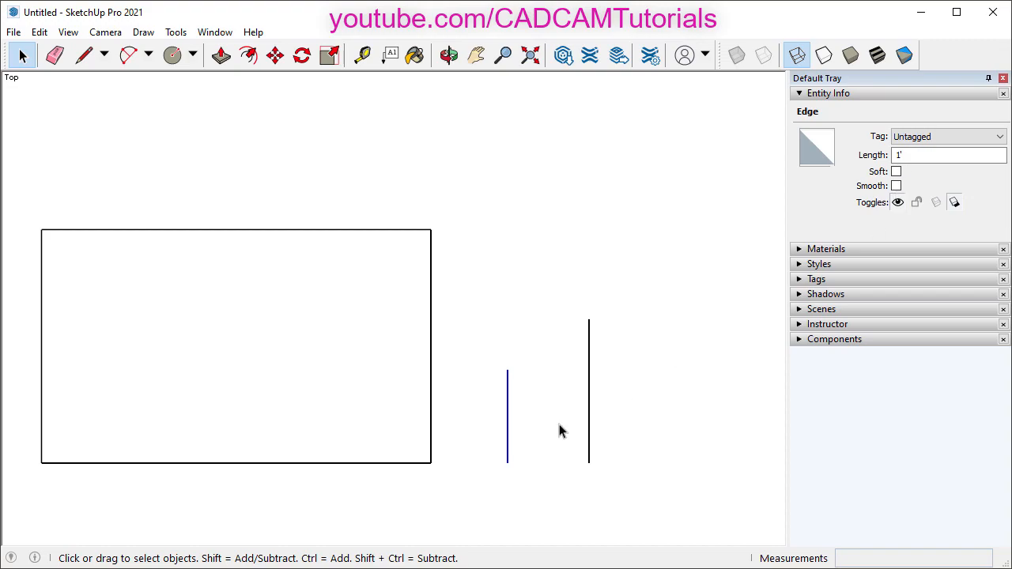
pyautogui.click(521, 495)
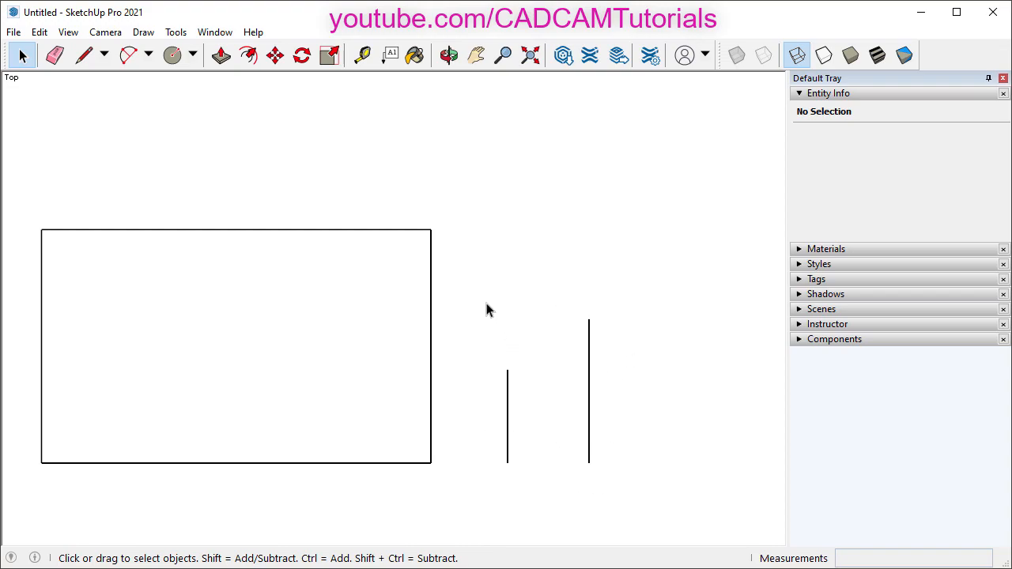
# - Delete the 1' 6 1/2" and 1' vertical lines, then recentre the rectangle in view
pyautogui.moveTo(465, 282); pyautogui.dragTo(641, 499)
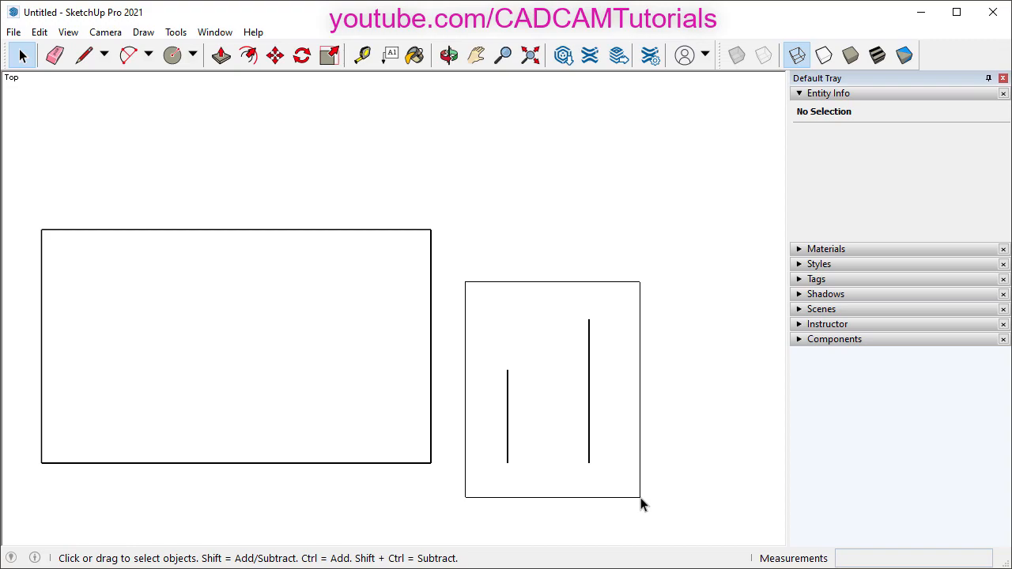
pyautogui.moveTo(641, 504); pyautogui.dragTo(642, 504)
pyautogui.press('Delete')
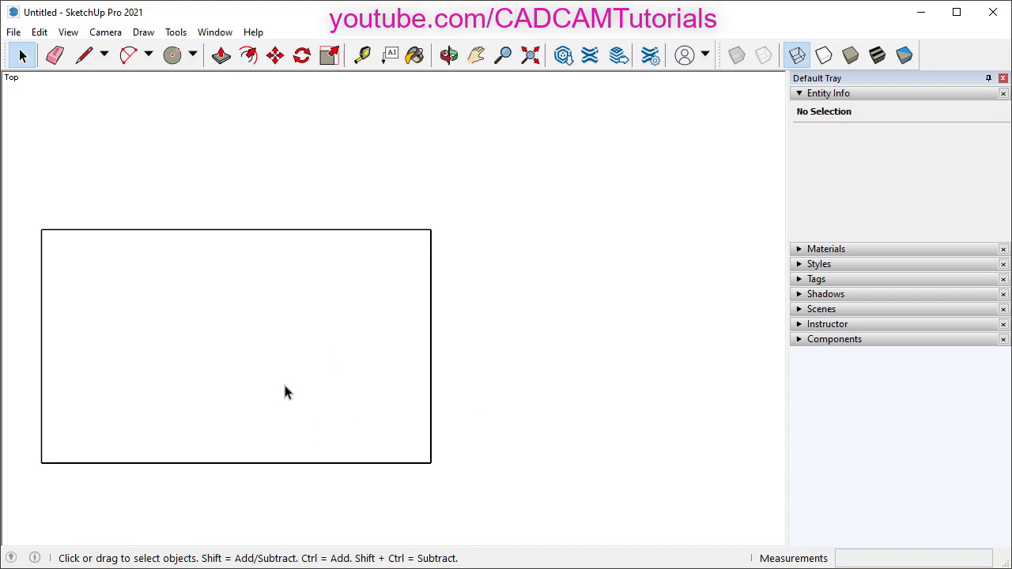
pyautogui.moveTo(271, 380)
pyautogui.keyDown('shift'); pyautogui.mouseDown(button='middle')
pyautogui.moveTo(499, 445)
pyautogui.moveTo(472, 444)
pyautogui.mouseUp(button='middle'); pyautogui.keyUp('shift')
pyautogui.scroll(-1, 432, 404)
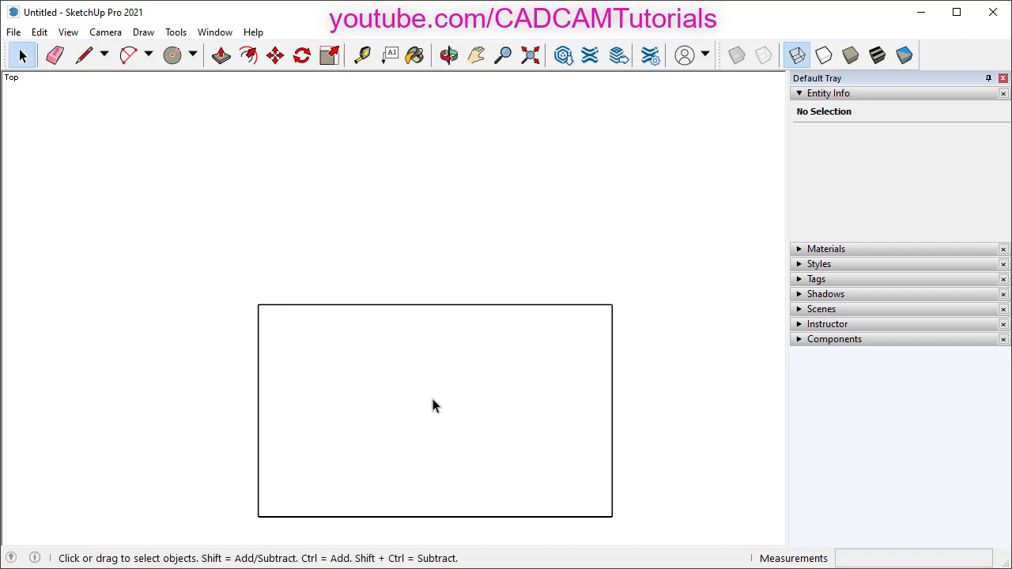
pyautogui.scroll(-1, 432, 404)
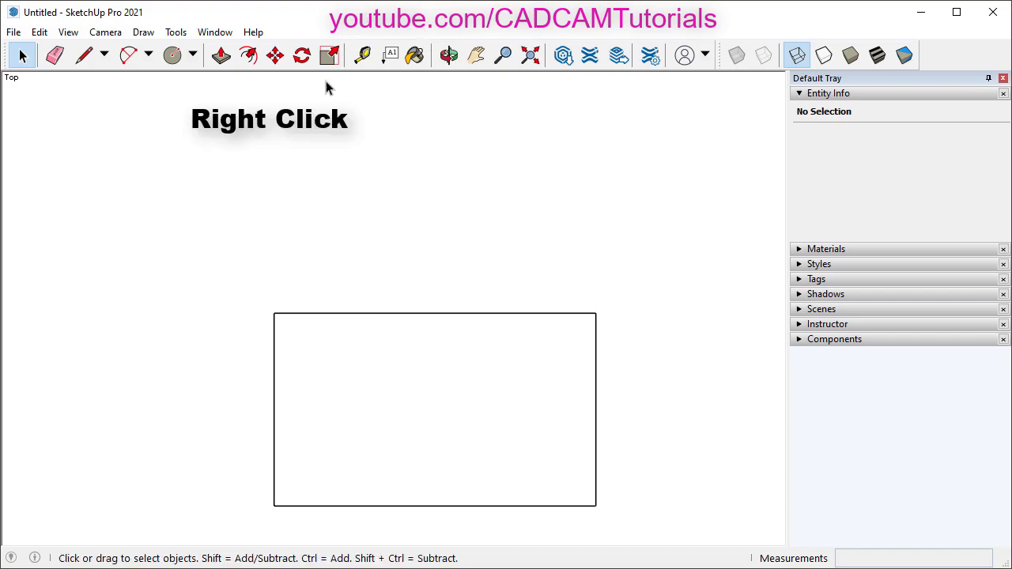
# - Show the Large Tool Set and dock it along the window's left edge
pyautogui.rightClick(458, 65)
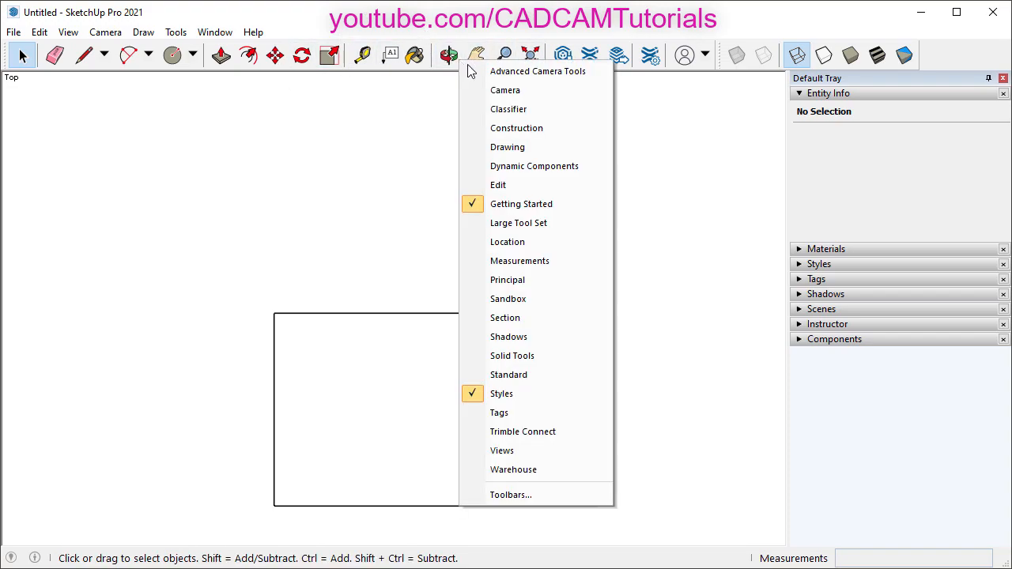
pyautogui.click(510, 225)
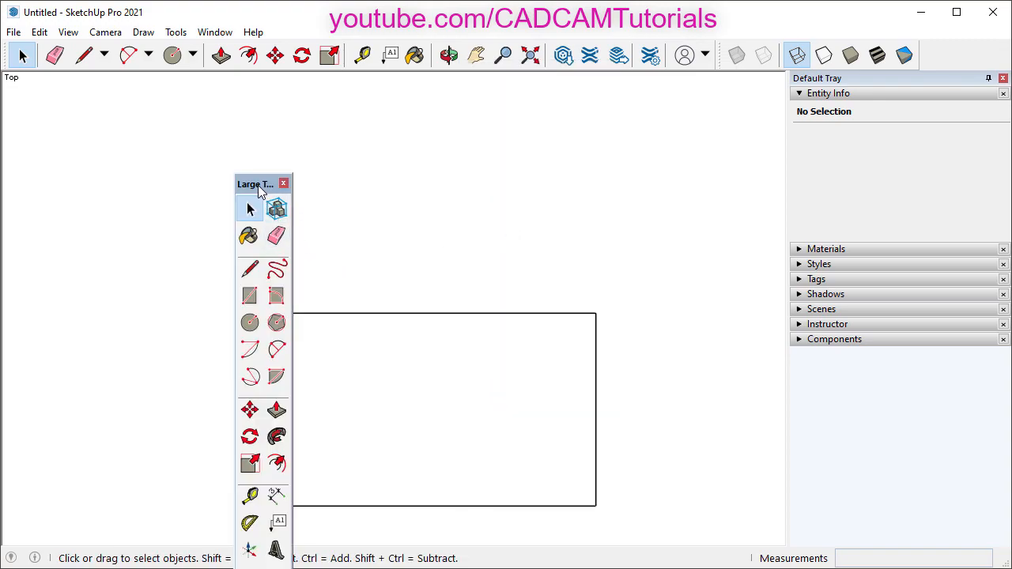
pyautogui.moveTo(261, 193); pyautogui.dragTo(15, 74)
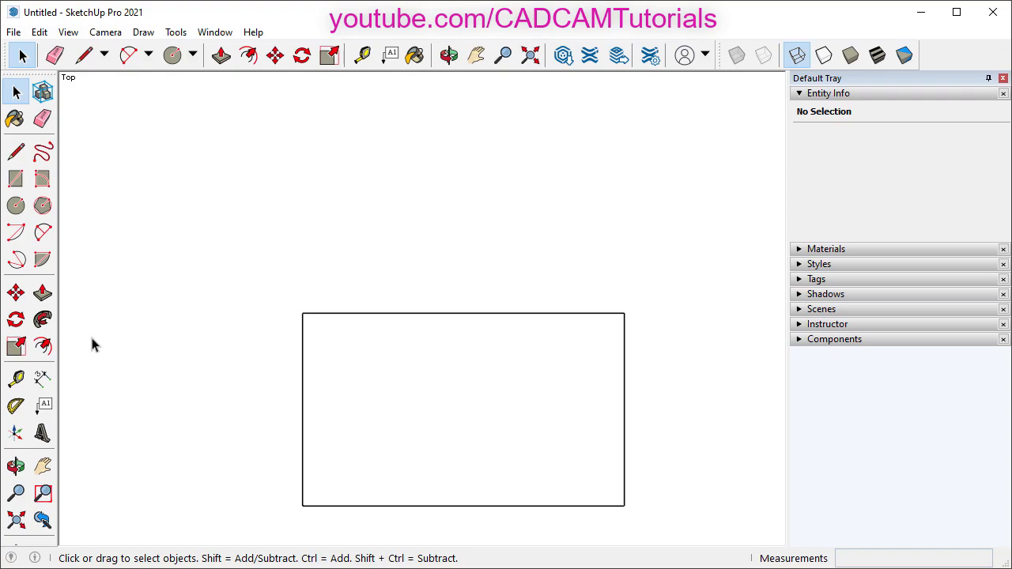
# - Add 45° protractor guides from the rectangle's top-left and top-right corners, crossing above it
pyautogui.click(21, 408)
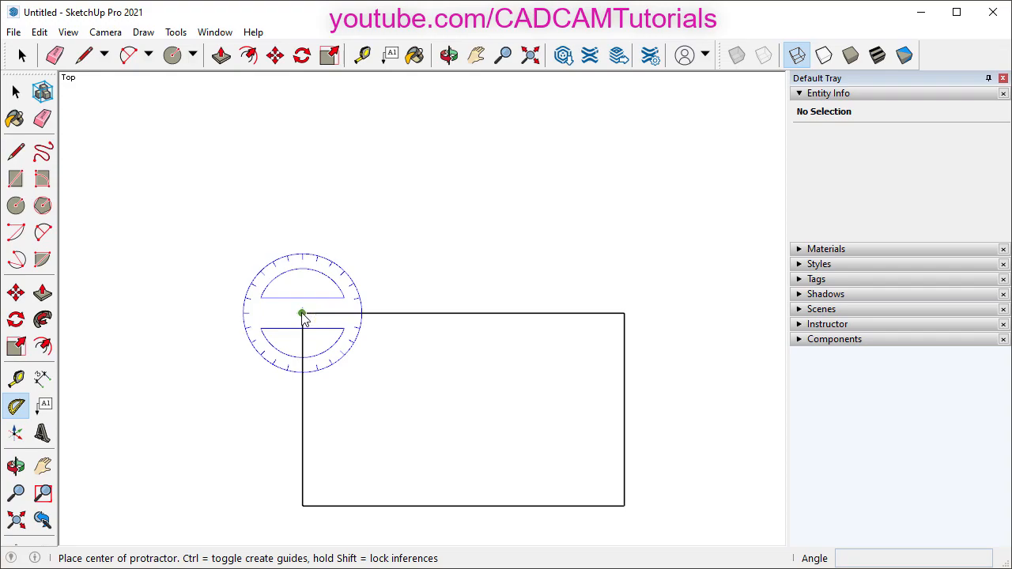
pyautogui.click(302, 314)
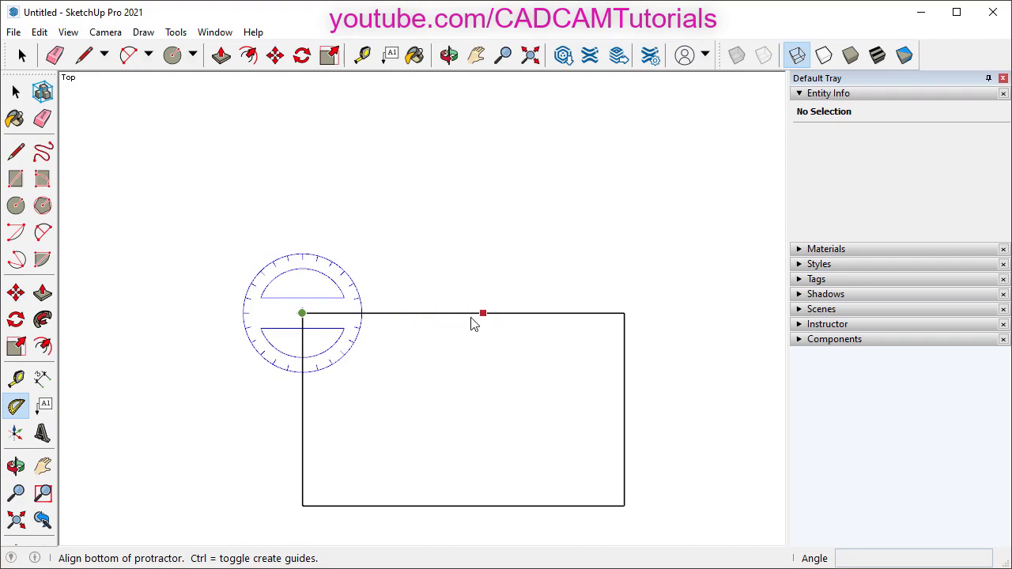
pyautogui.click(431, 314)
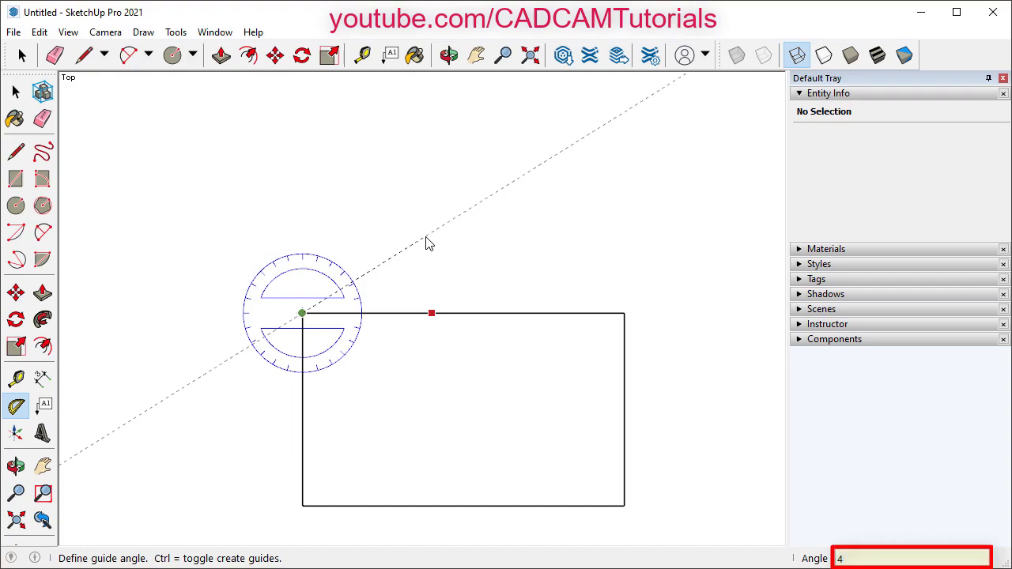
pyautogui.press('Return')
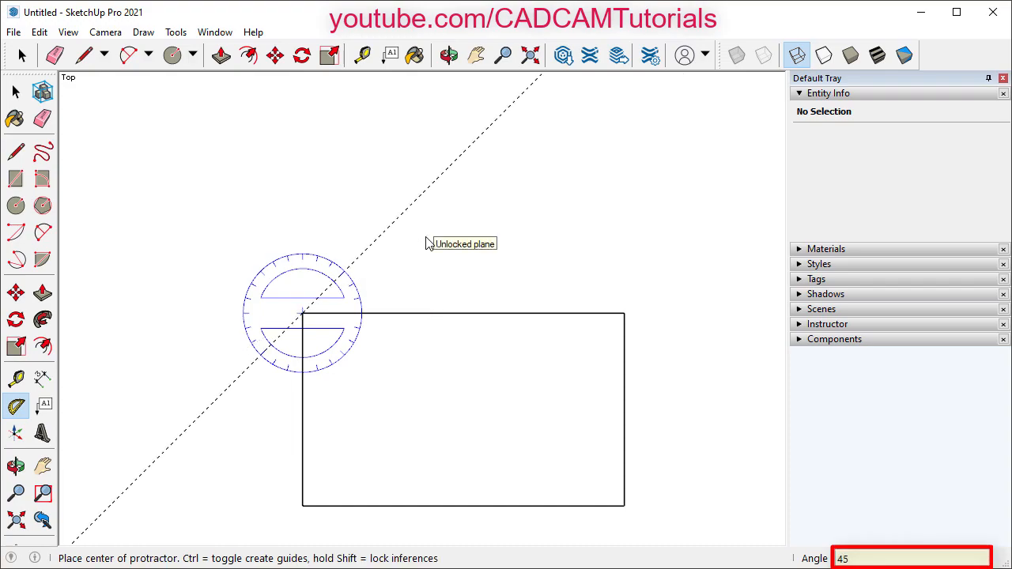
pyautogui.click(624, 314)
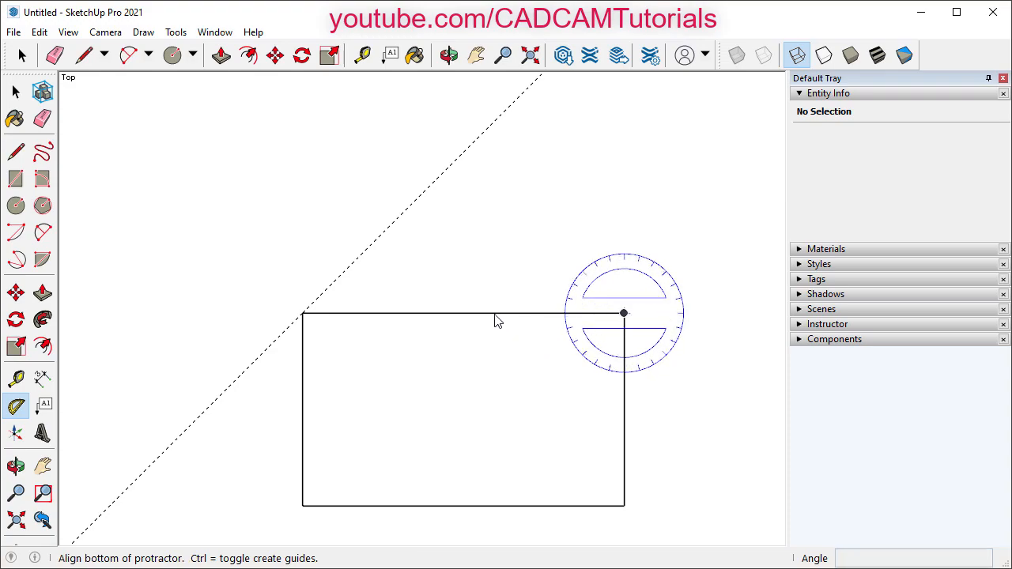
pyautogui.click(427, 313)
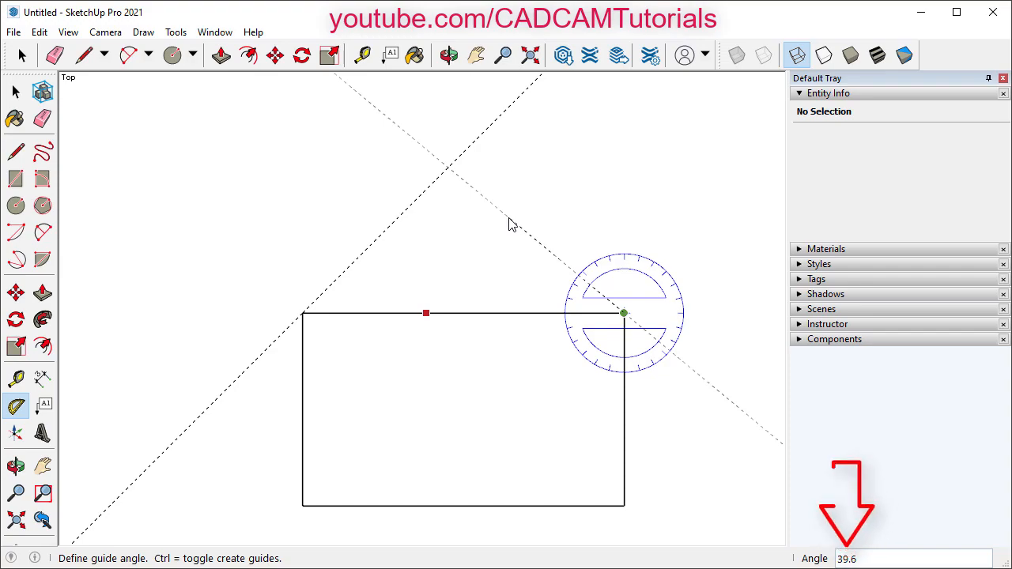
pyautogui.write('45')
pyautogui.press('Return')
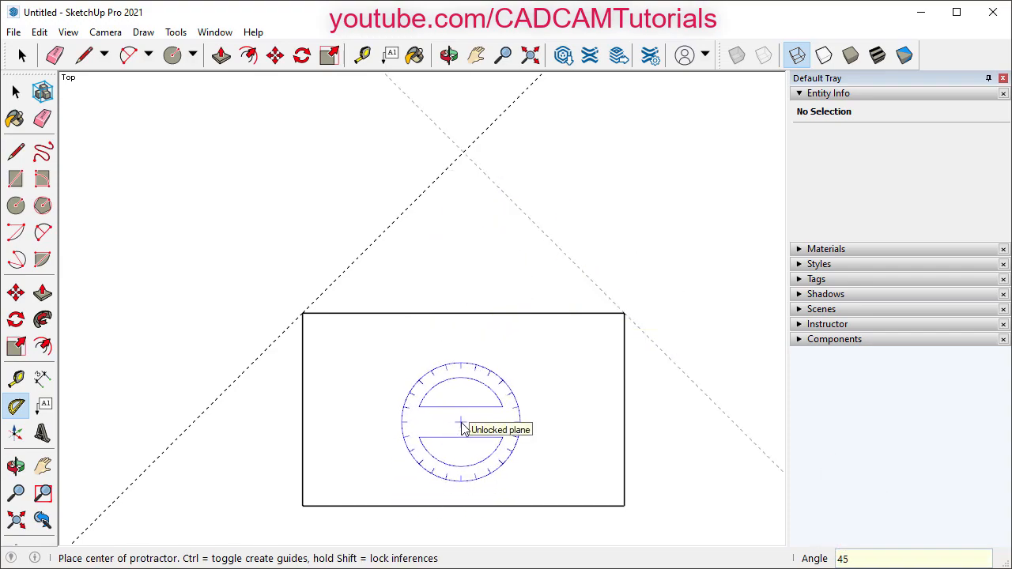
pyautogui.press('space')
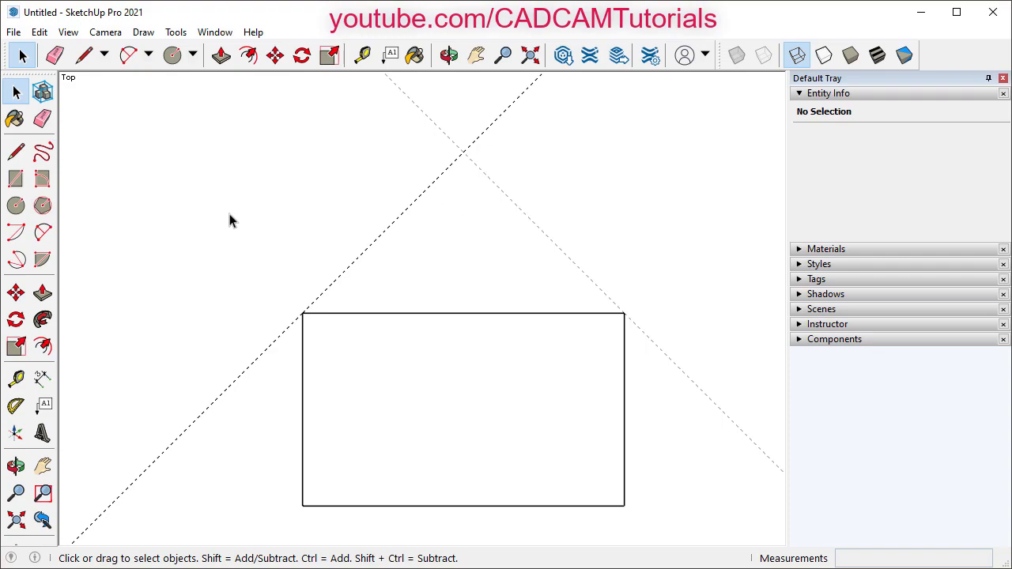
# - Draw roof lines from the top-left corner up to the guide crossing and down to the top-right corner
pyautogui.click(86, 58)
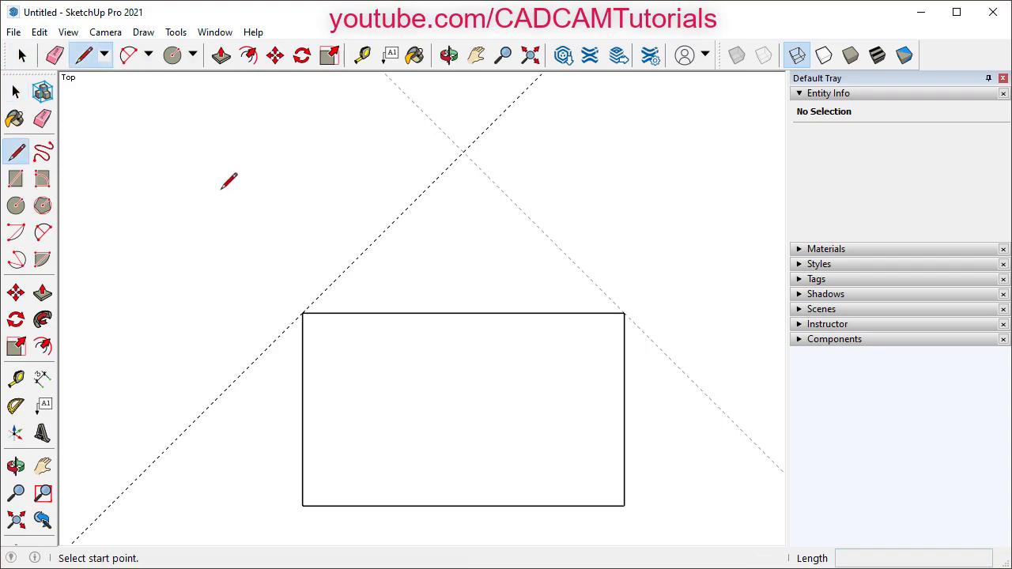
pyautogui.click(302, 313)
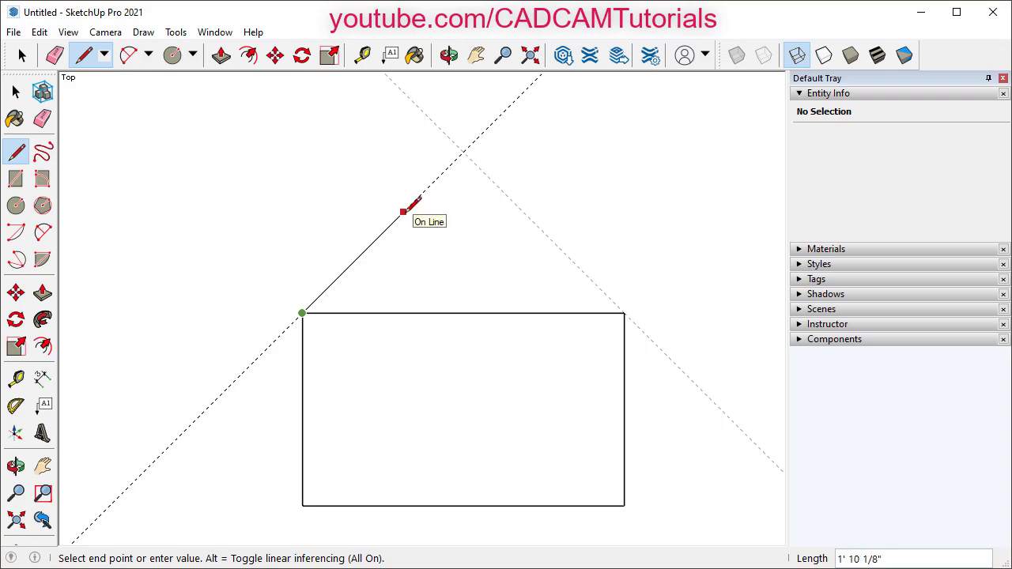
pyautogui.click(463, 151)
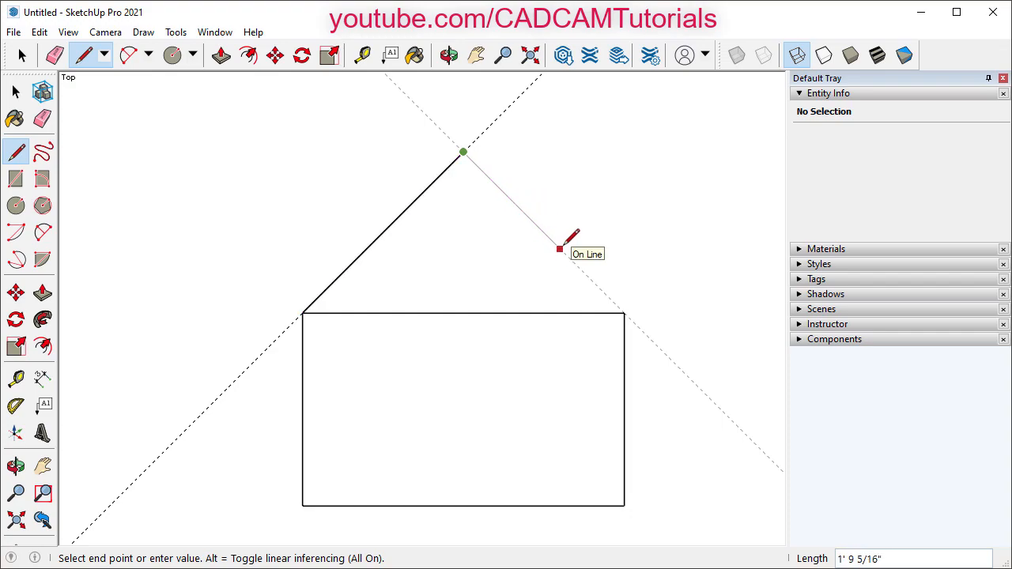
pyautogui.write('1')
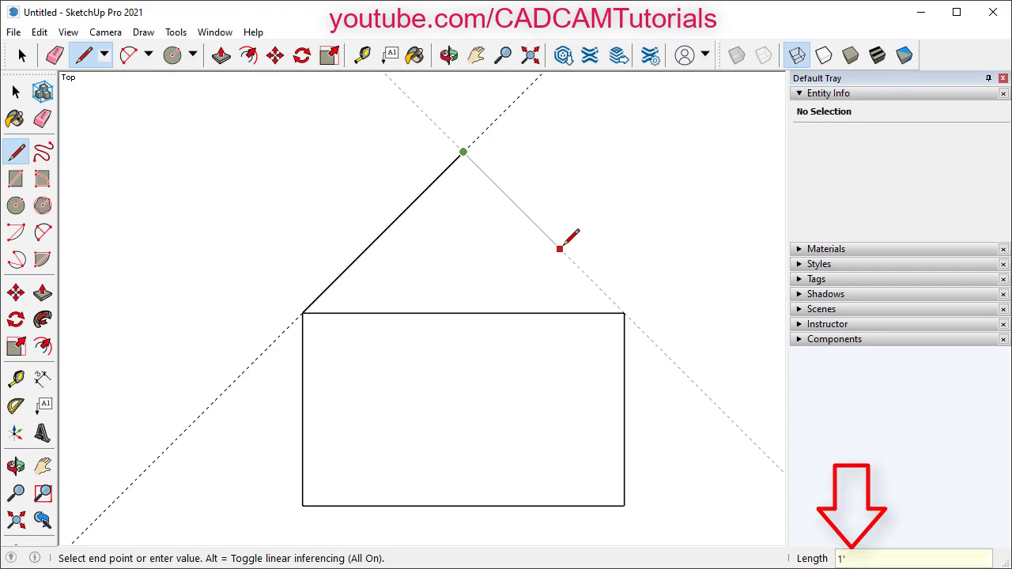
pyautogui.press('Return')
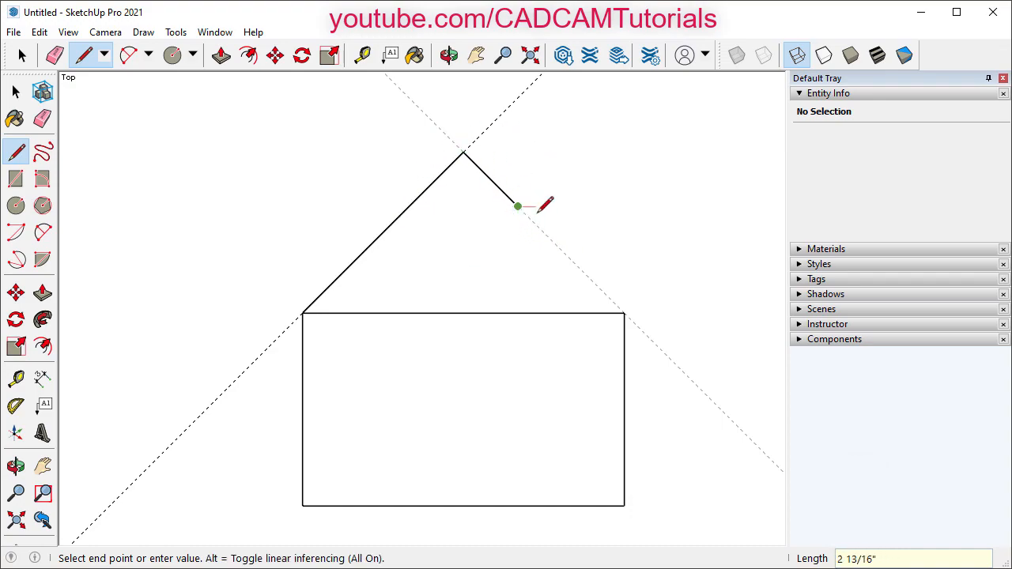
pyautogui.click(625, 314)
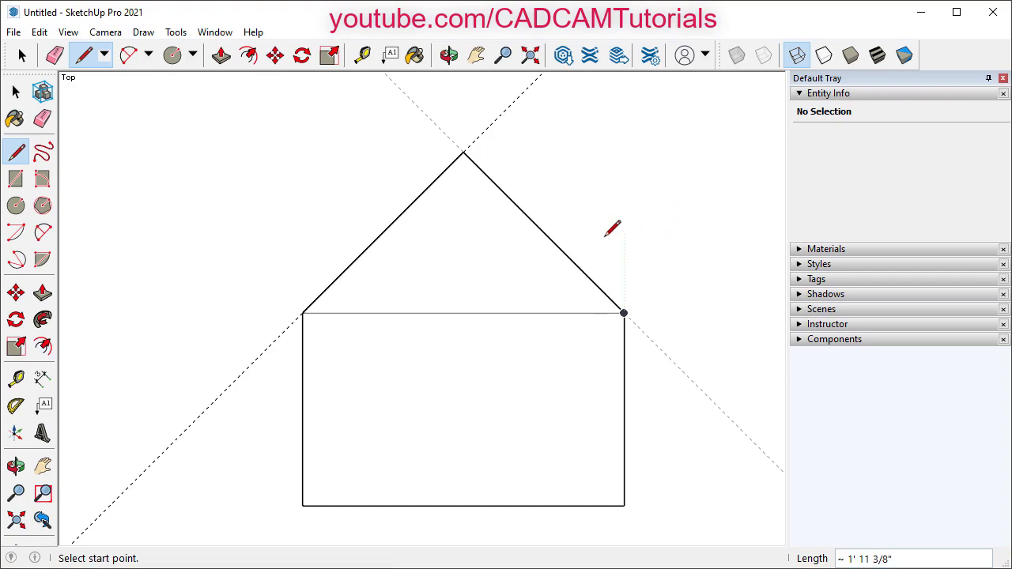
pyautogui.press('space')
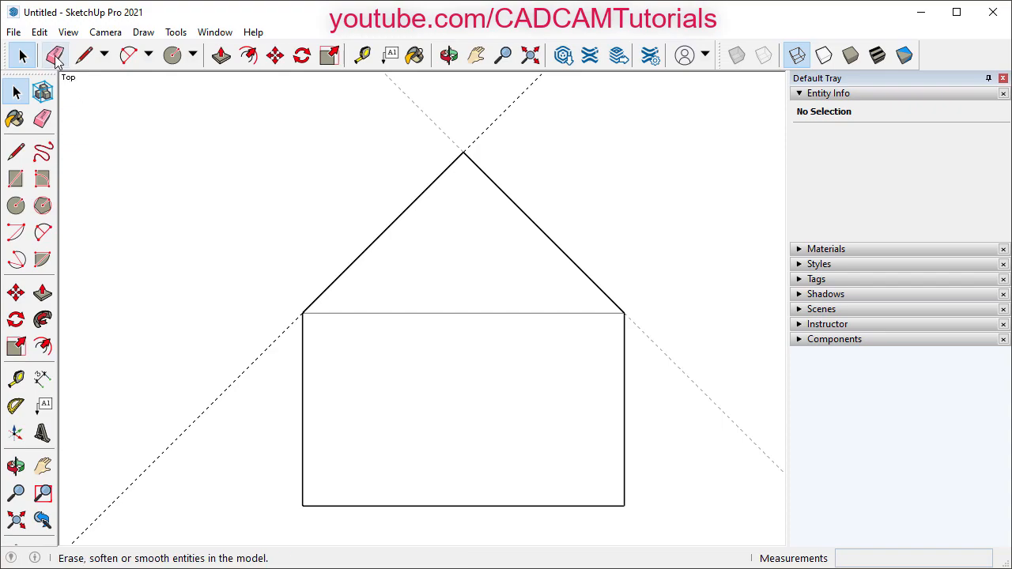
# - Use Edit > Delete Guides to clear the guide lines
pyautogui.click(41, 33)
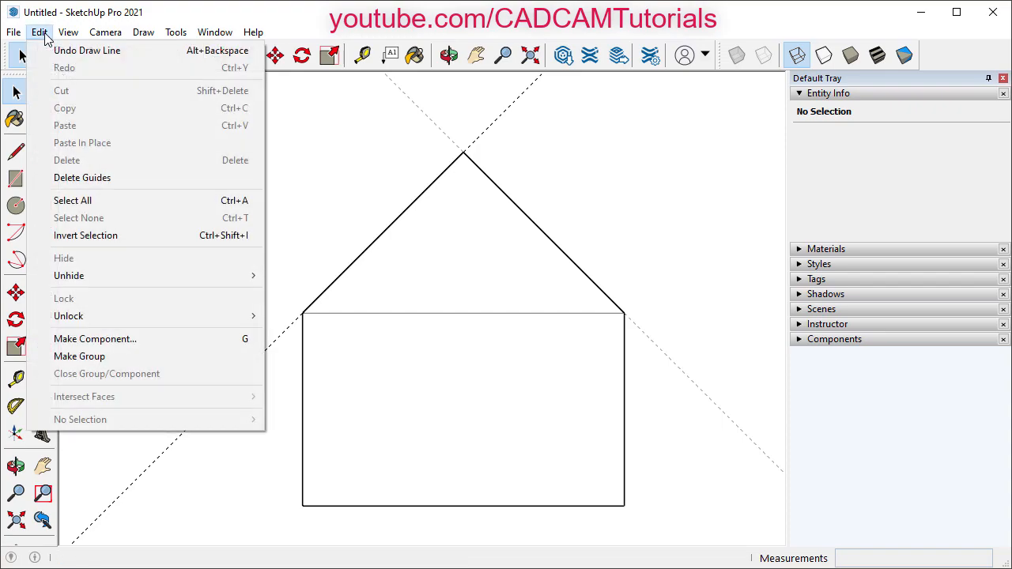
pyautogui.click(97, 184)
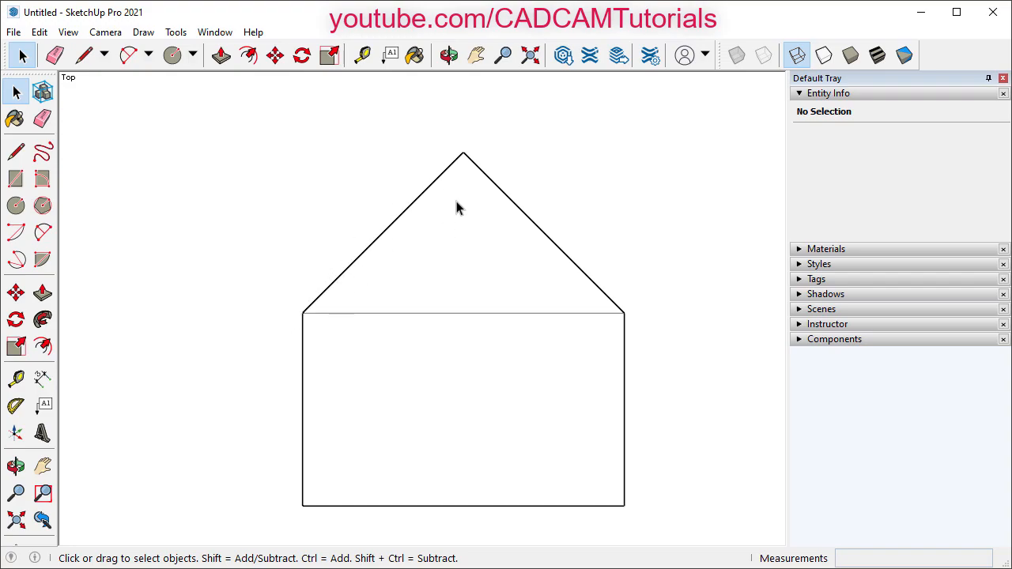
# - Place Tape Measure guides 8 inches inside and parallel to the left and right roof edges
pyautogui.click(363, 57)
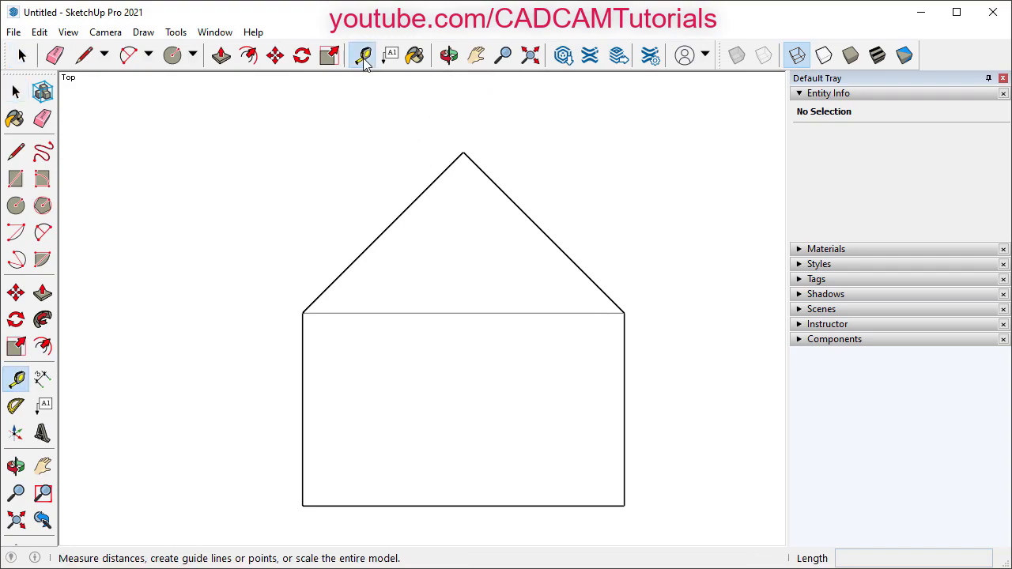
pyautogui.click(404, 228)
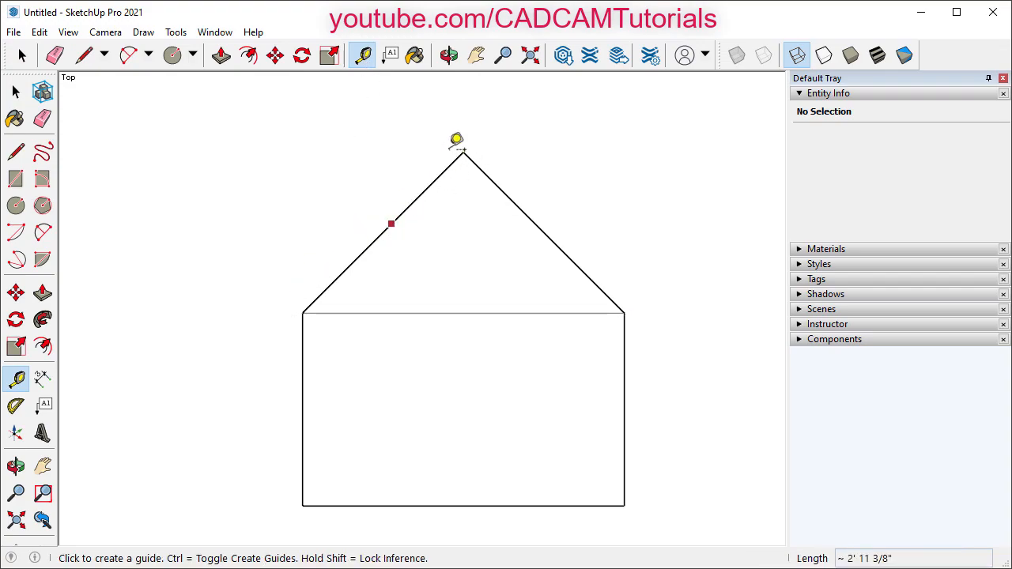
pyautogui.click(400, 216)
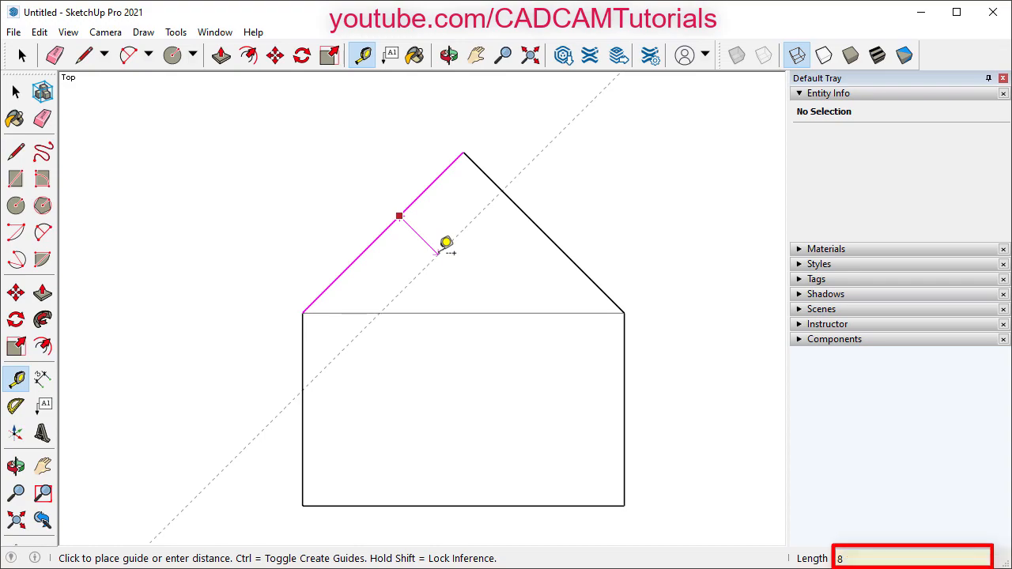
pyautogui.press('Return')
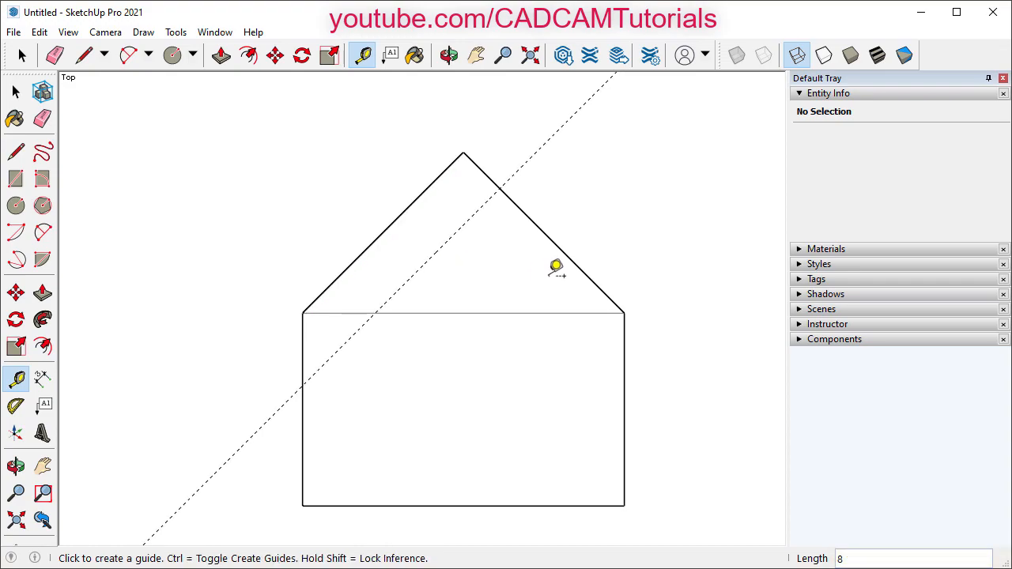
pyautogui.click(561, 251)
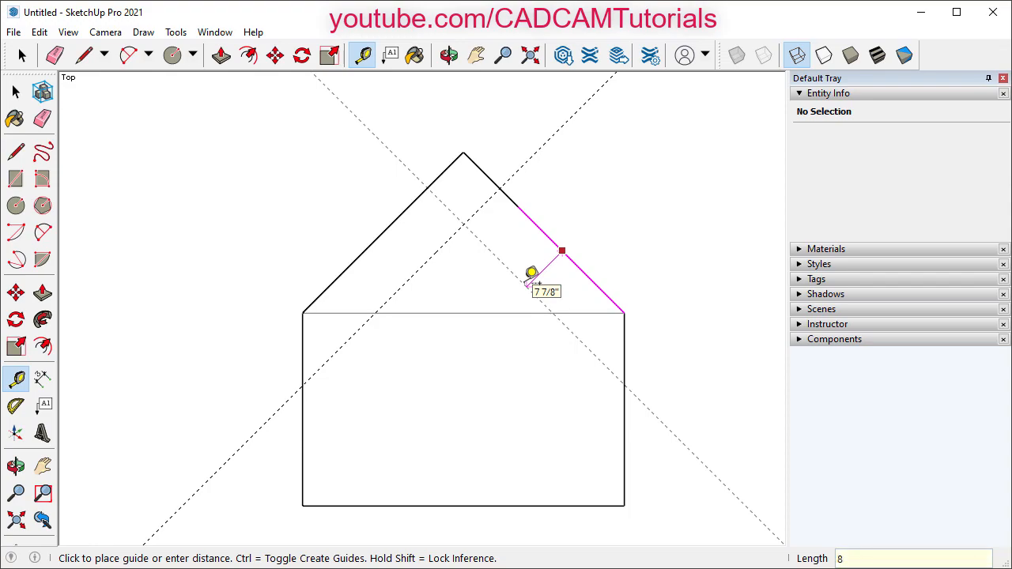
pyautogui.press('Return')
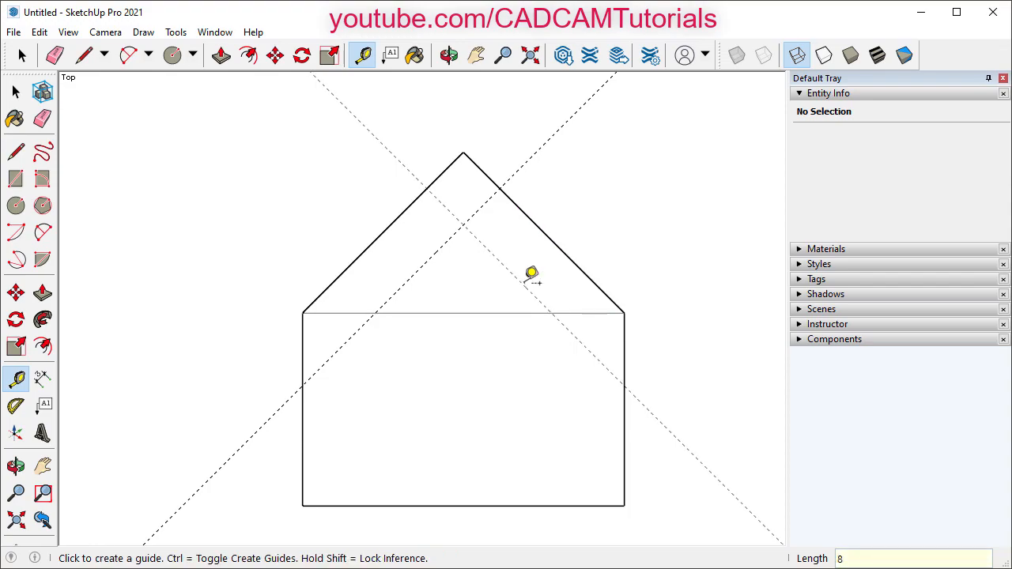
pyautogui.press('space')
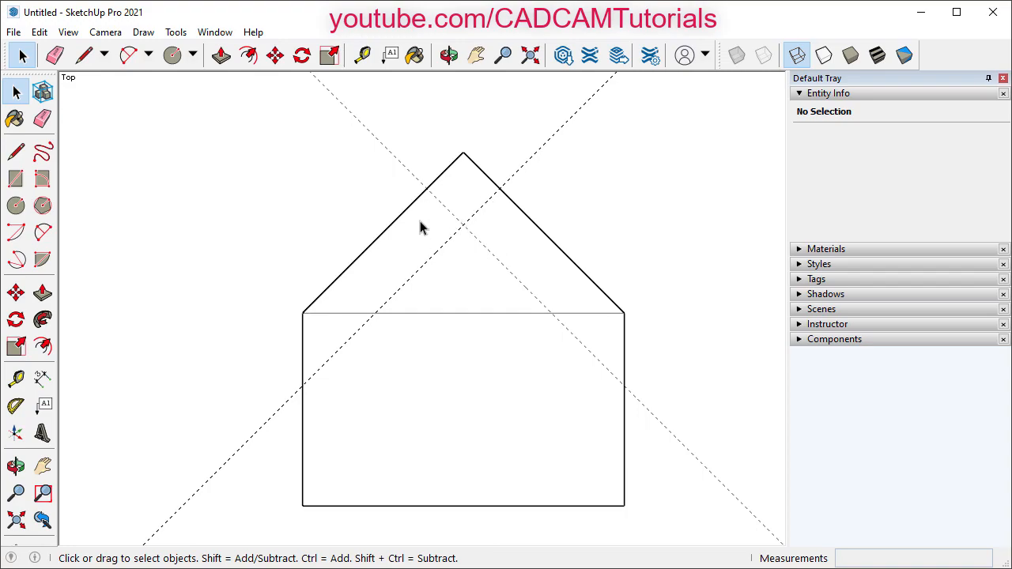
# - Draw a circle of radius 5 centred where the two new guides cross
pyautogui.click(193, 55)
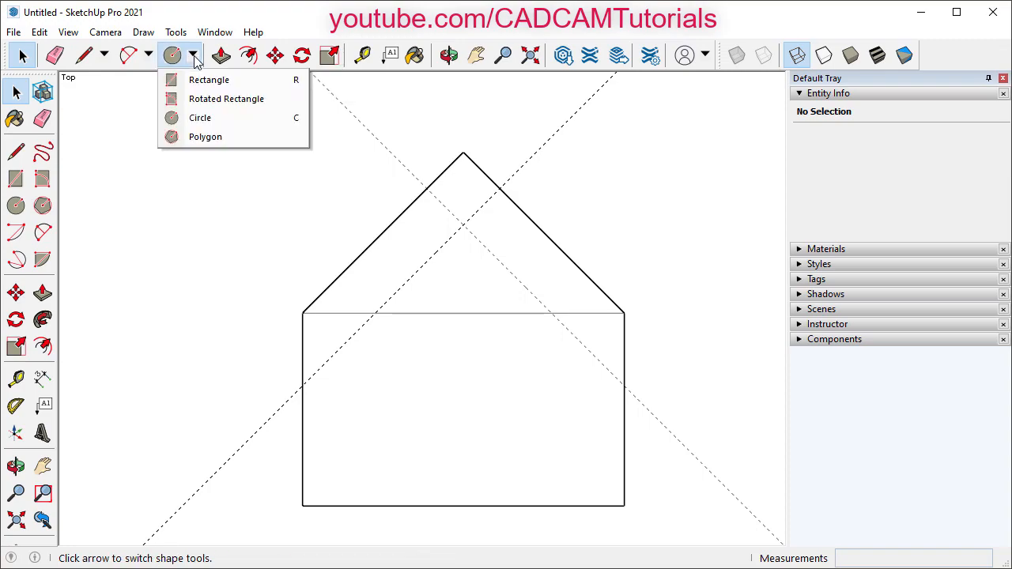
pyautogui.click(202, 117)
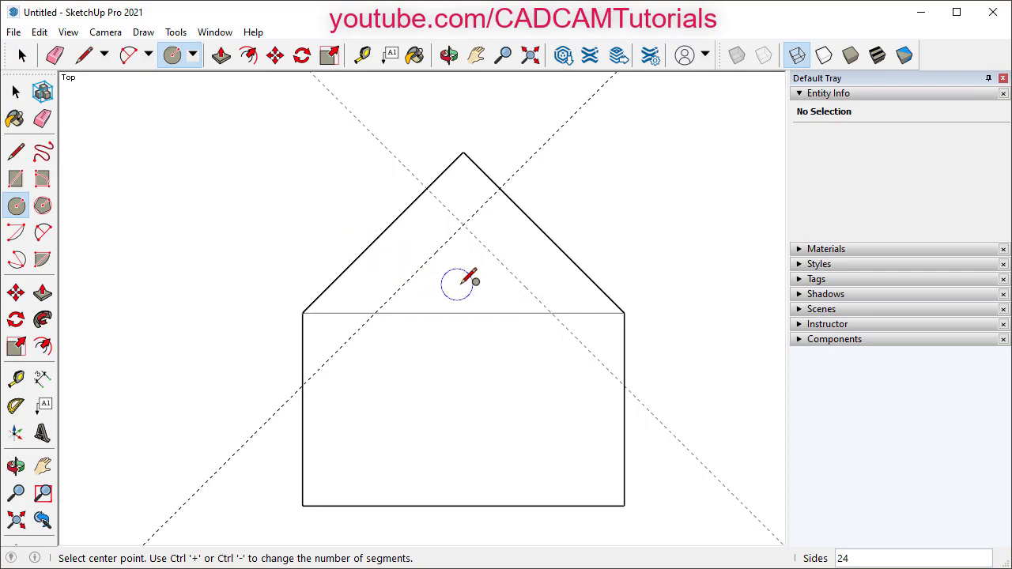
pyautogui.click(464, 225)
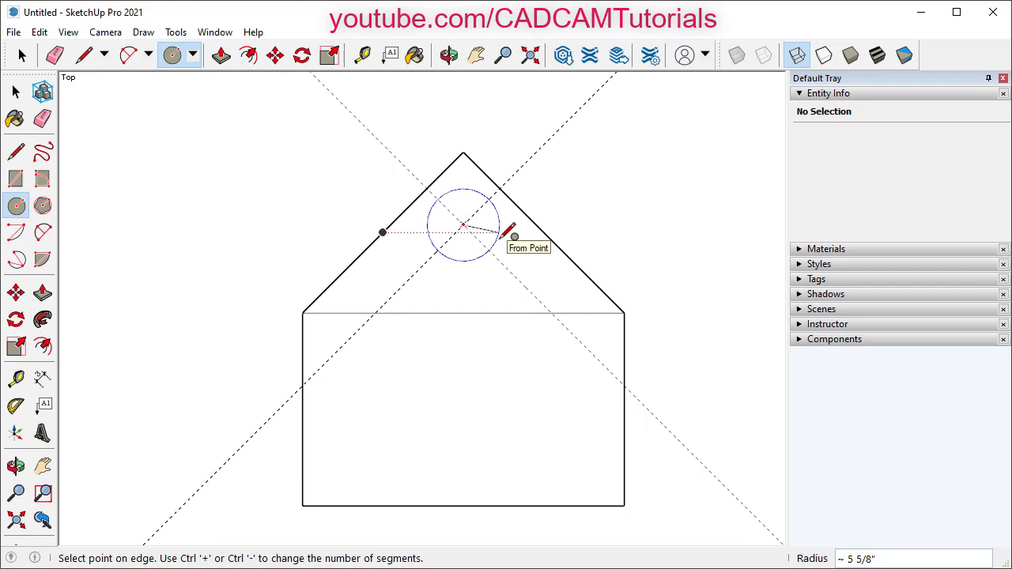
pyautogui.write('5')
pyautogui.press('Return')
# - Draw a second circle centred on the roof apex
pyautogui.scroll(1, 512, 229)
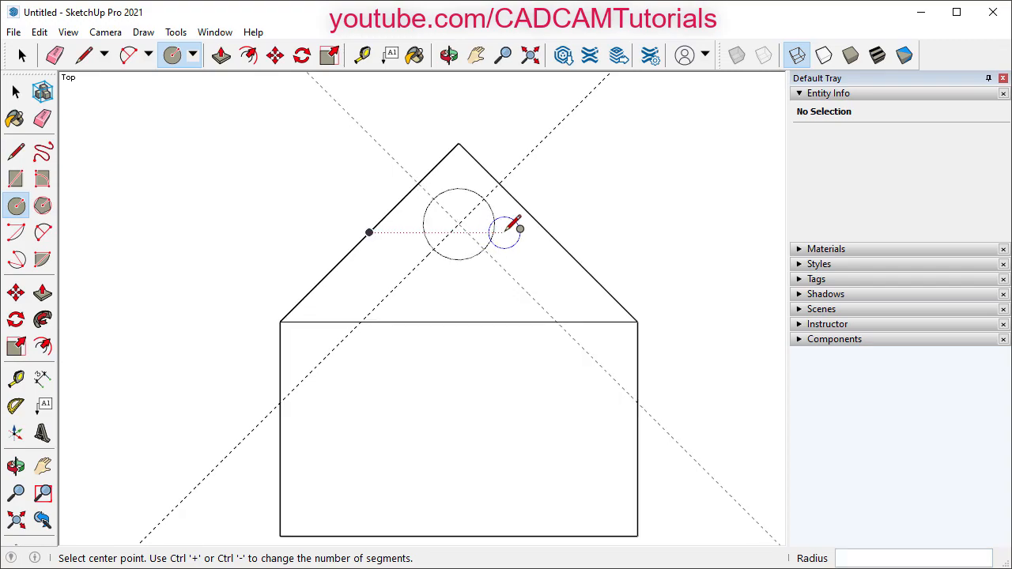
pyautogui.scroll(1, 508, 209)
pyautogui.scroll(1, 513, 221)
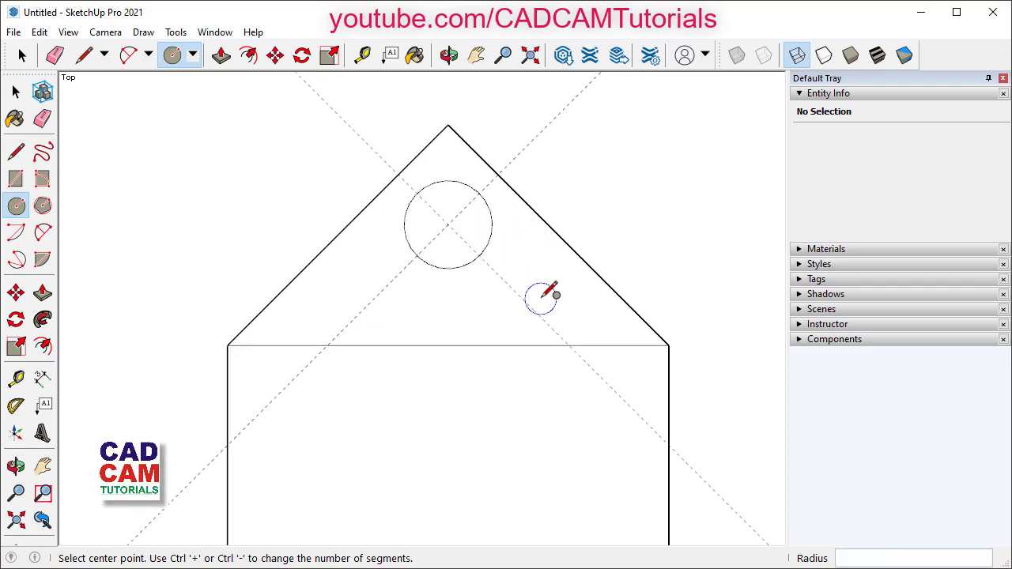
pyautogui.scroll(-1, 545, 298)
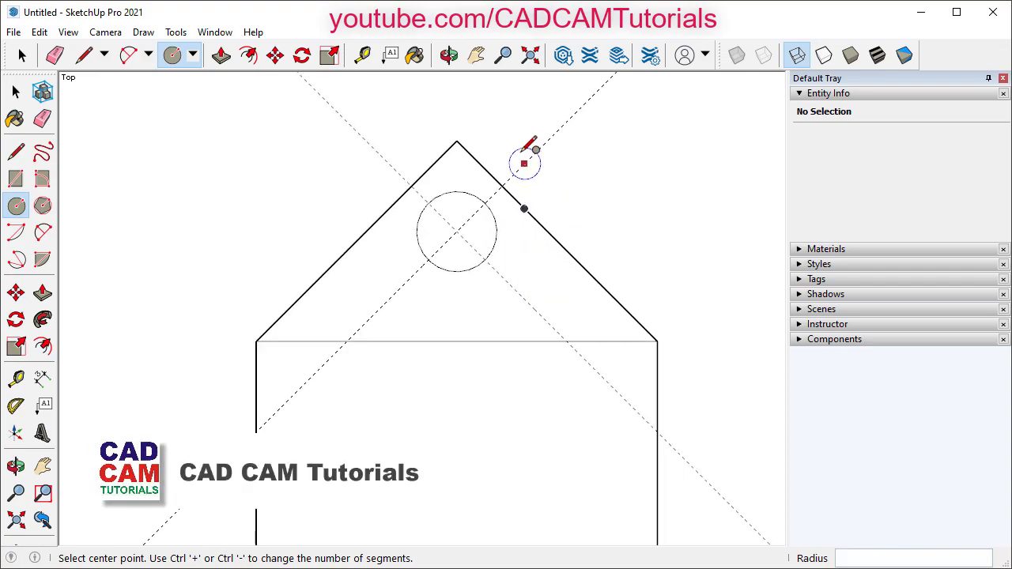
pyautogui.click(457, 141)
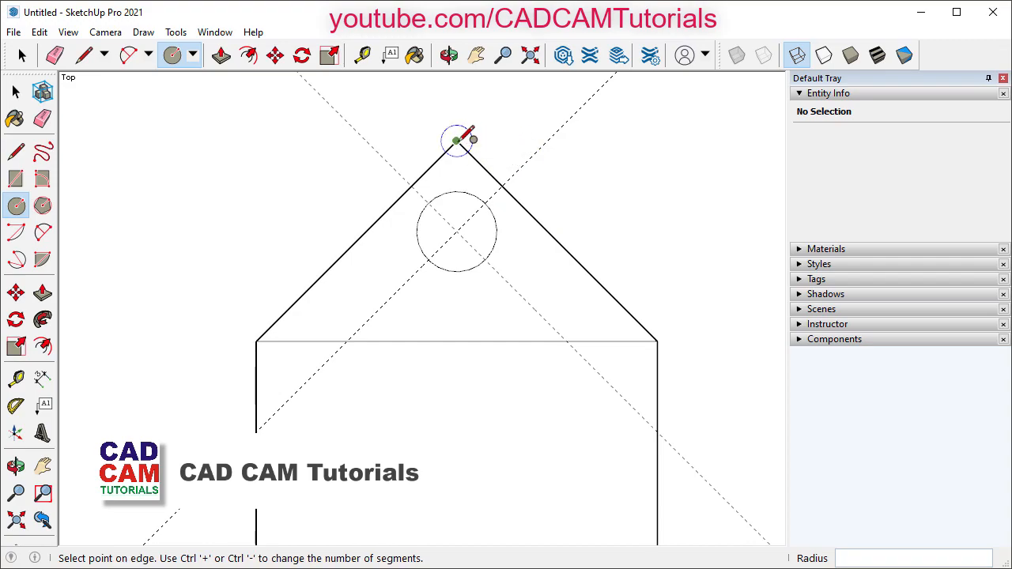
pyautogui.click(503, 118)
pyautogui.scroll(-1, 509, 127)
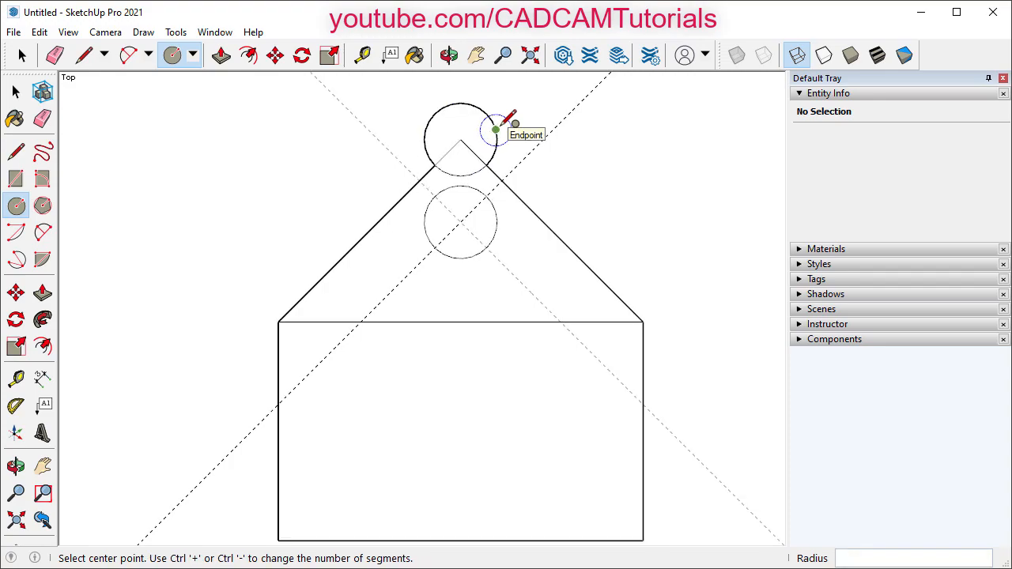
pyautogui.scroll(-1, 546, 158)
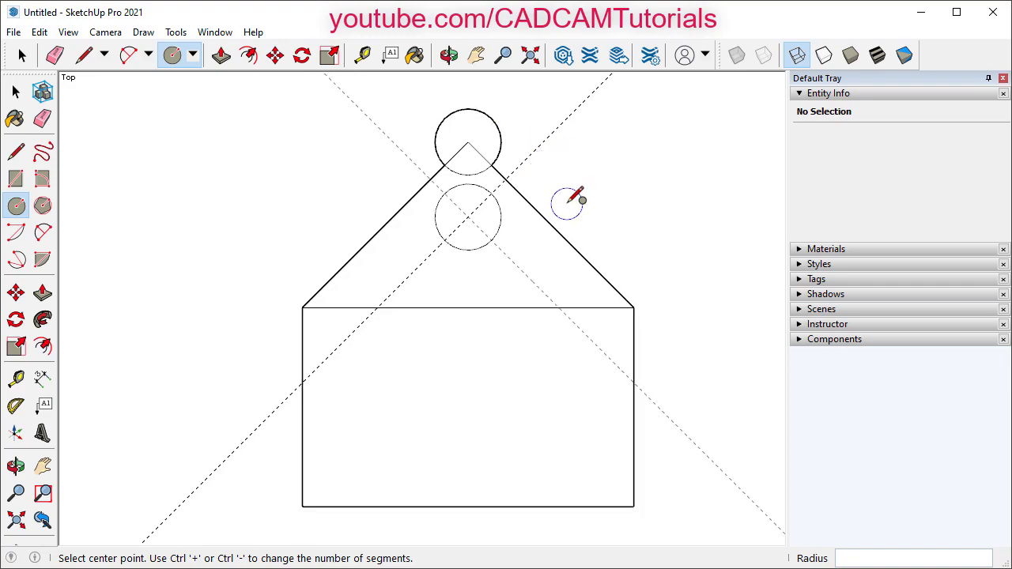
# - Erase the two diagonal guide lines
pyautogui.press('space')
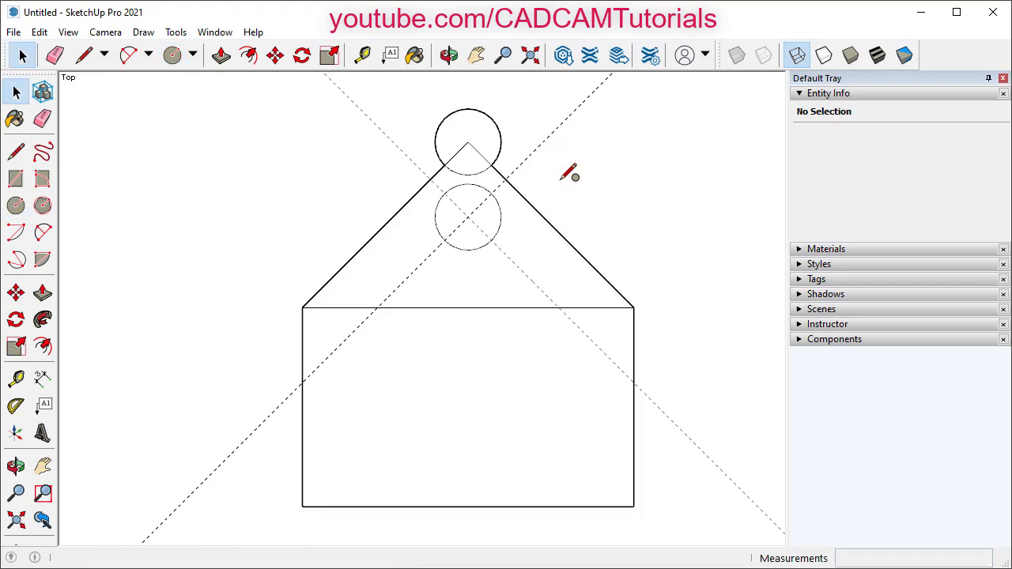
pyautogui.click(56, 55)
pyautogui.click(399, 147)
pyautogui.click(540, 145)
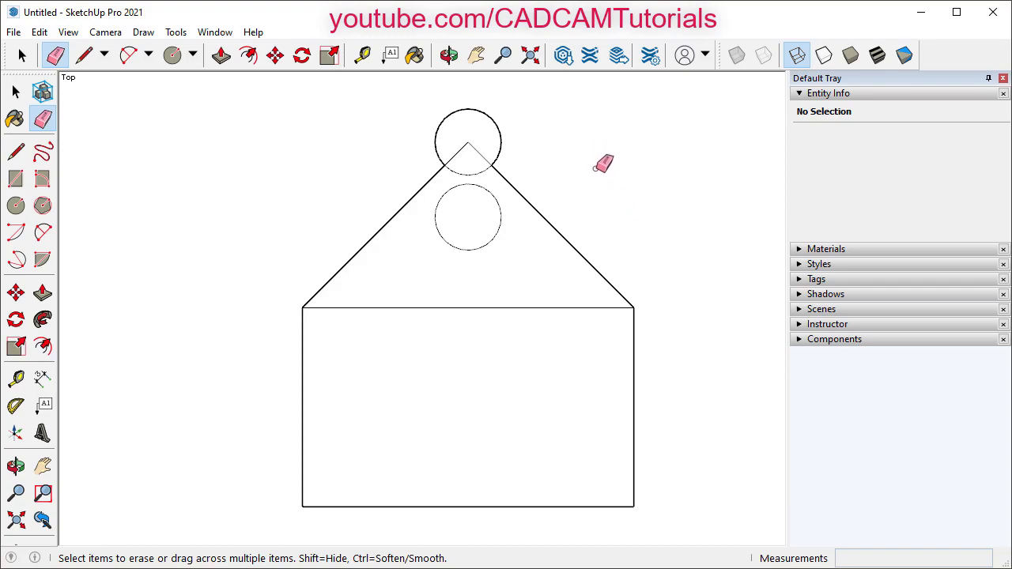
# - Erase the roof lines and lower arc inside the top circle, then zoom to the lower rectangle
pyautogui.click(457, 153)
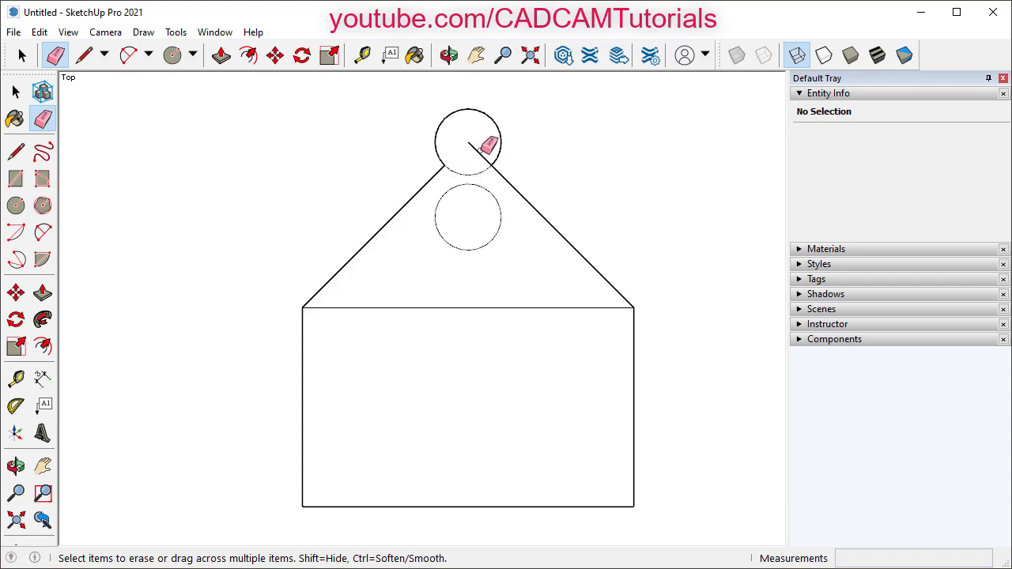
pyautogui.click(477, 153)
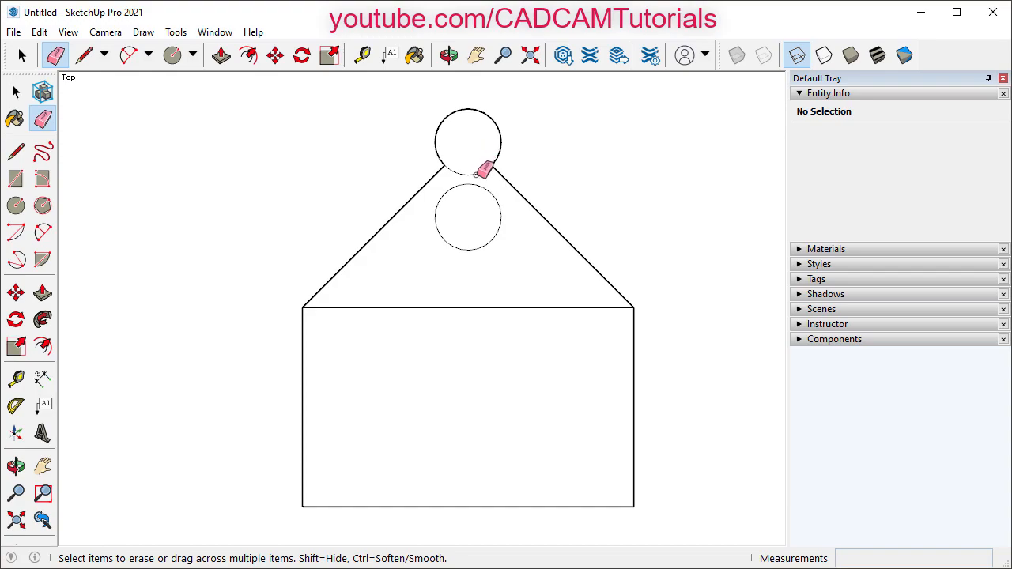
pyautogui.click(461, 174)
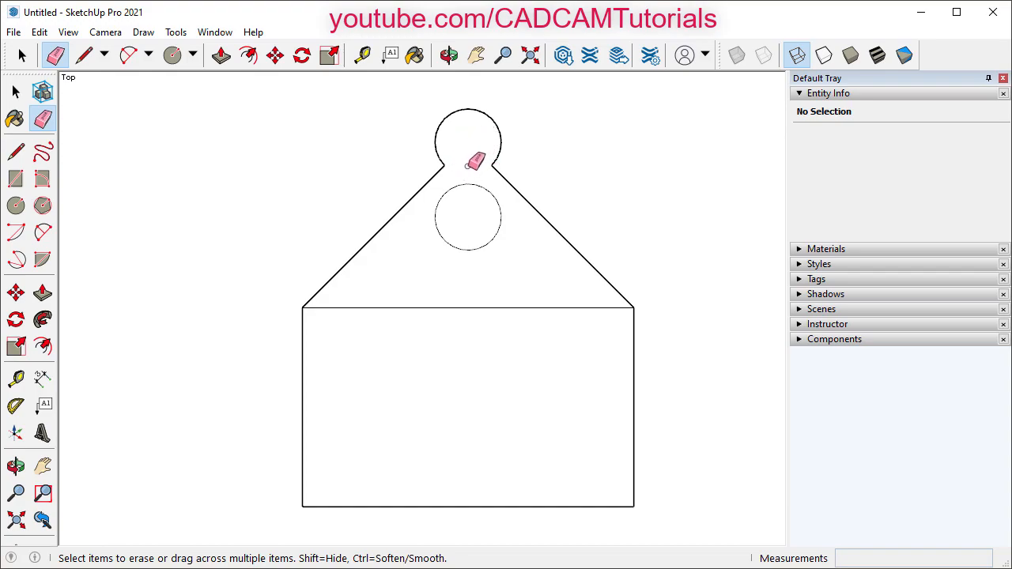
pyautogui.scroll(1, 467, 152)
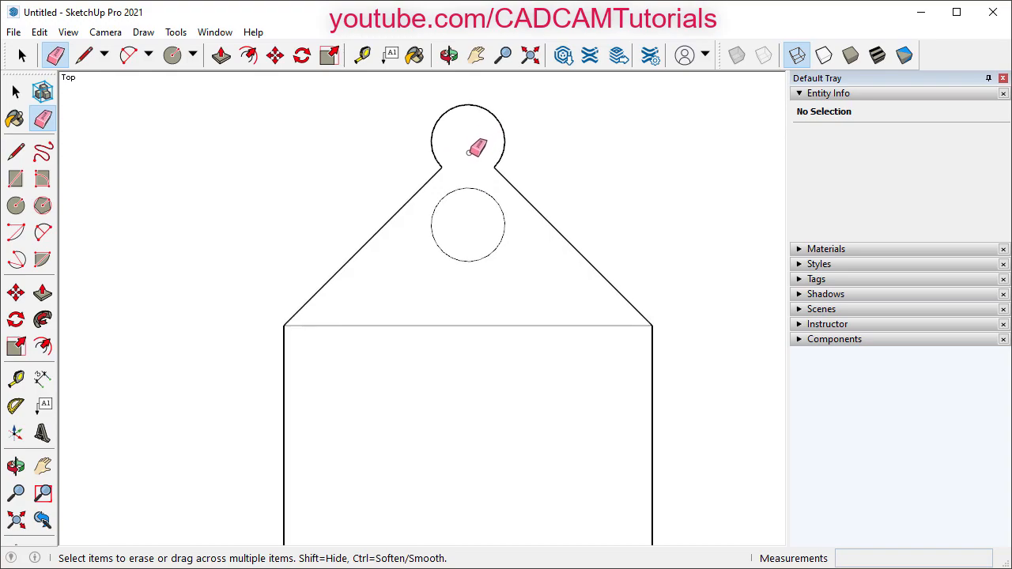
pyautogui.scroll(1, 468, 152)
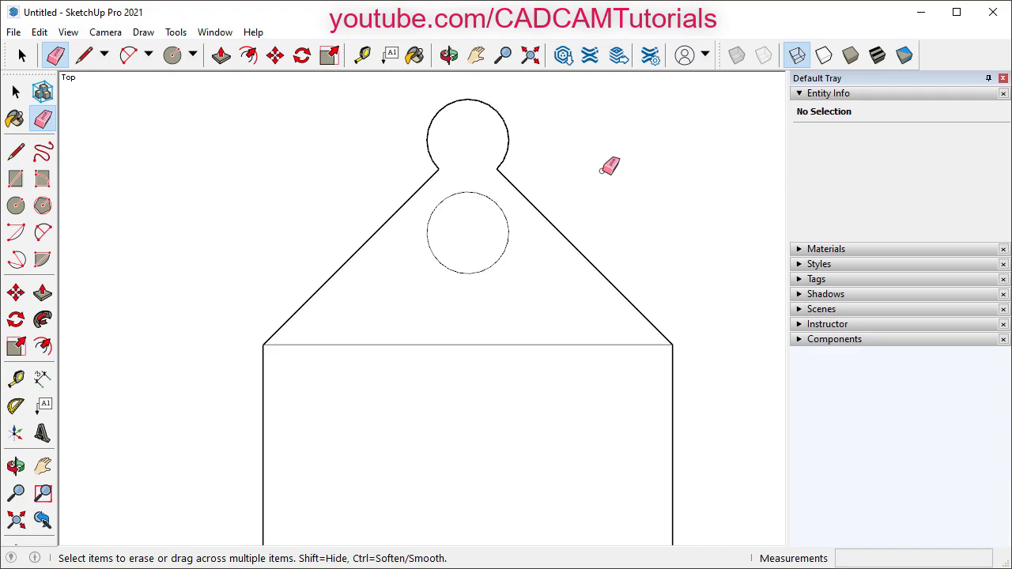
pyautogui.press('space')
pyautogui.scroll(-3, 578, 108)
pyautogui.scroll(2, 480, 484)
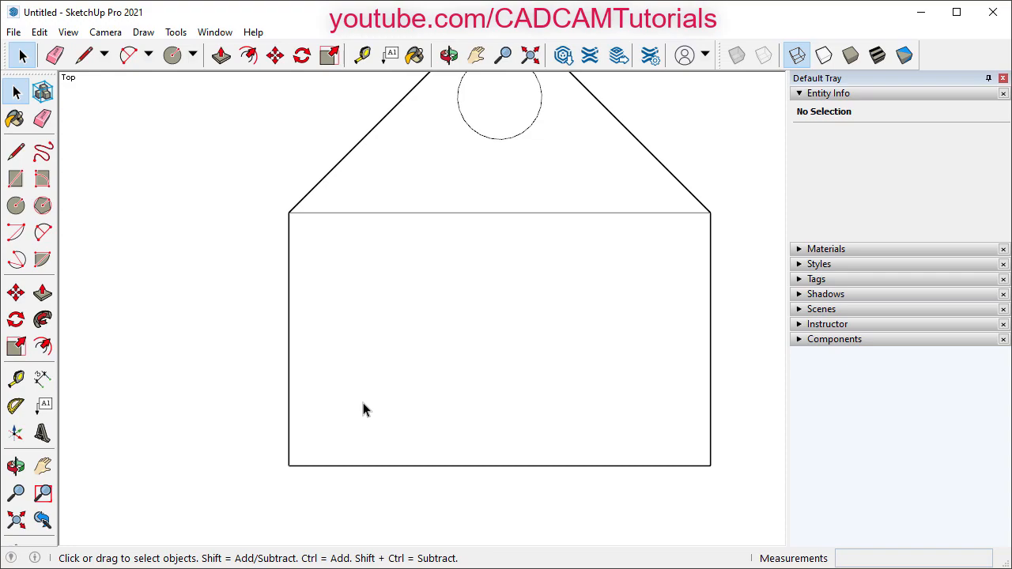
# - Place vertical guides 9" from the left edge and 10" further right, plus a horizontal guide 1' up
pyautogui.click(365, 62)
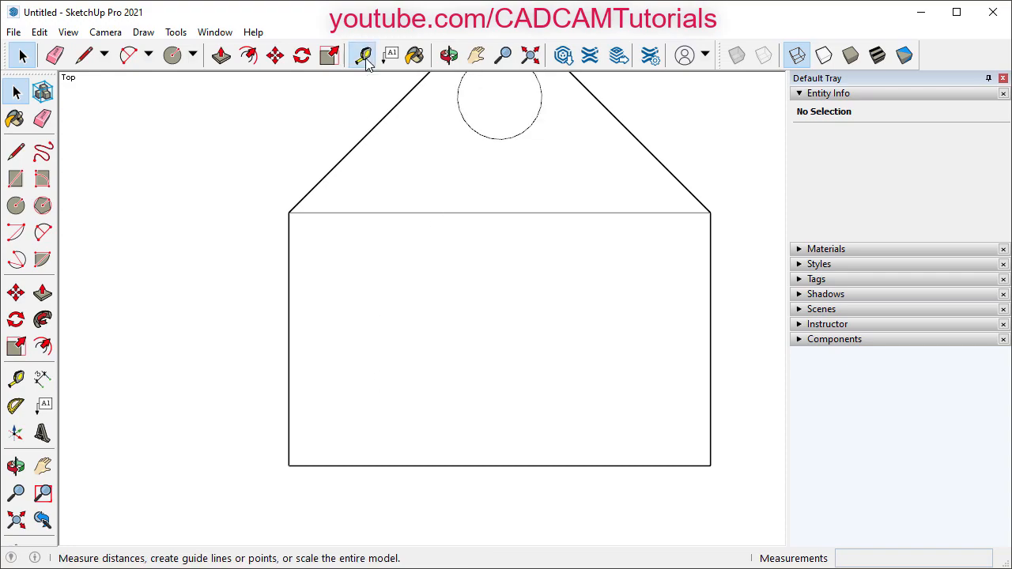
pyautogui.click(289, 373)
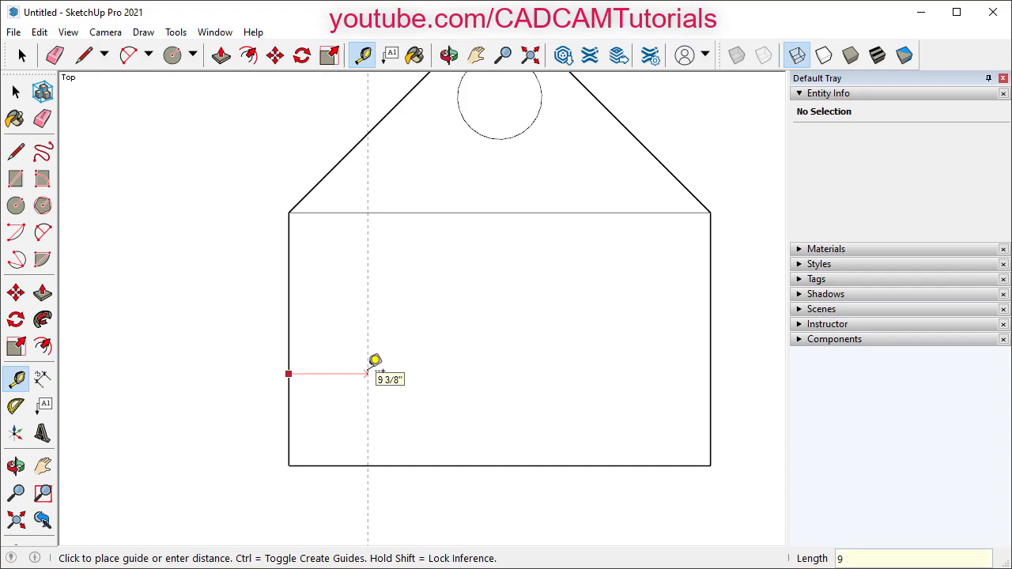
pyautogui.press('Return')
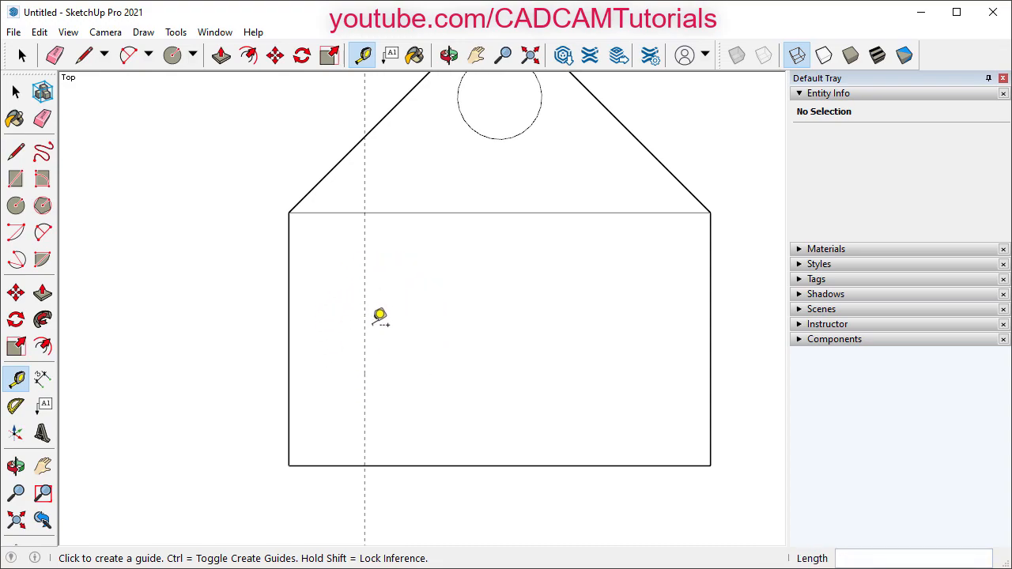
pyautogui.click(364, 338)
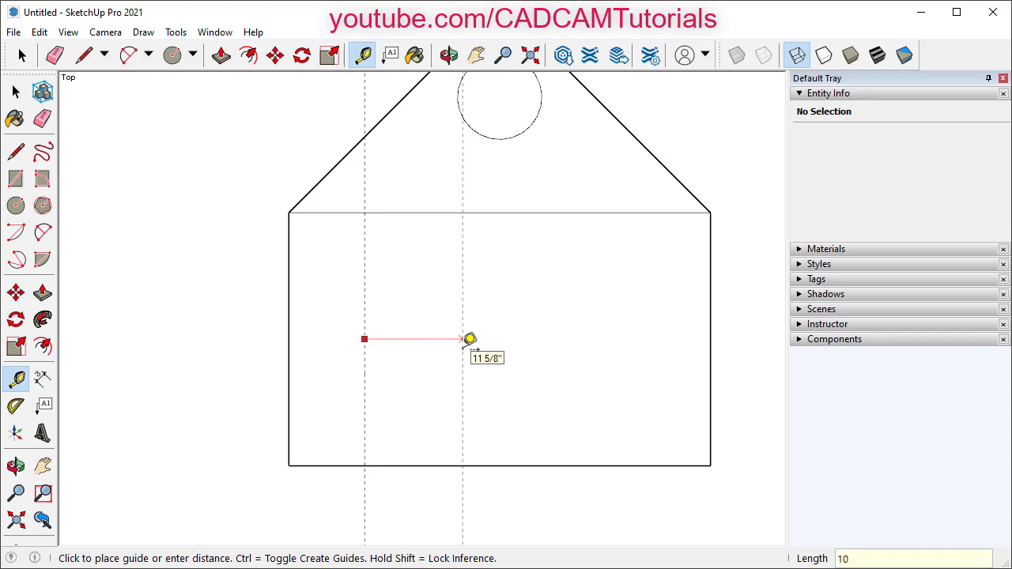
pyautogui.press('Return')
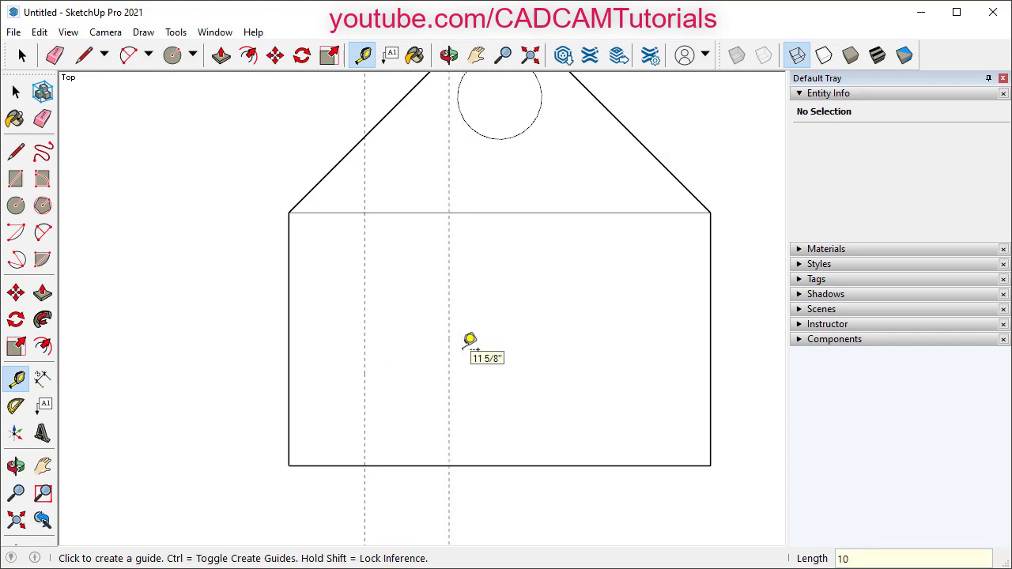
pyautogui.click(417, 465)
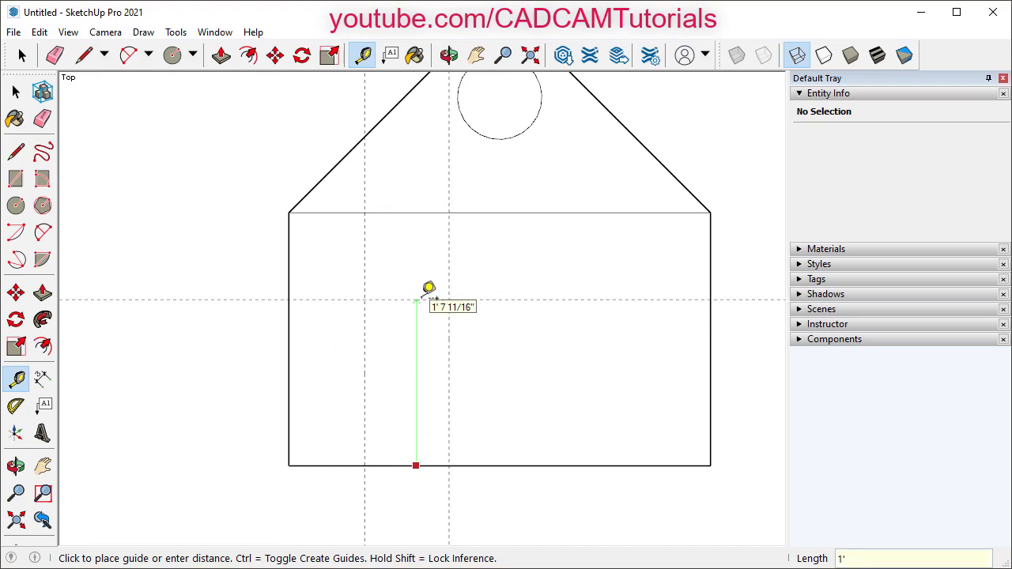
pyautogui.press('Return')
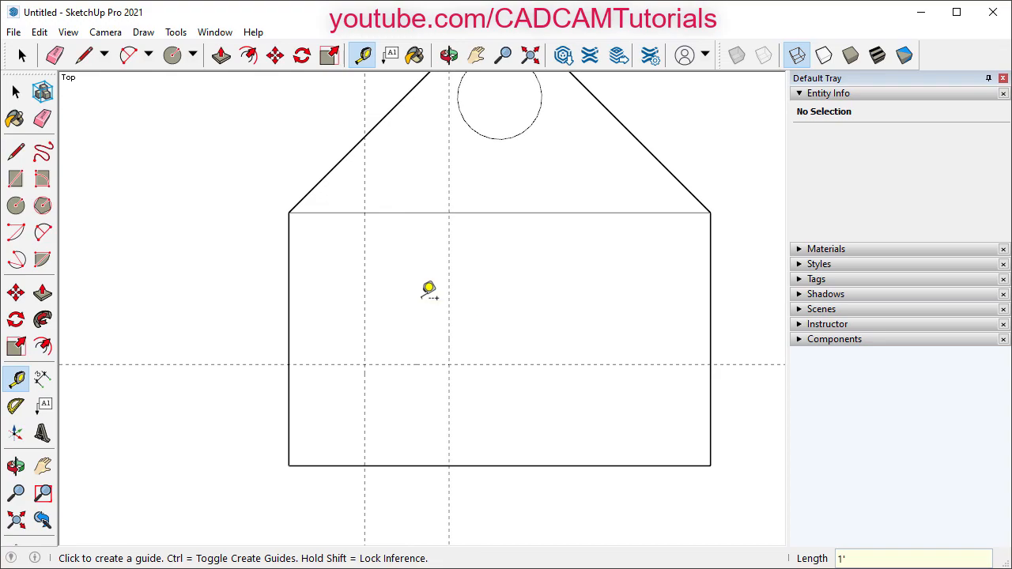
pyautogui.press('space')
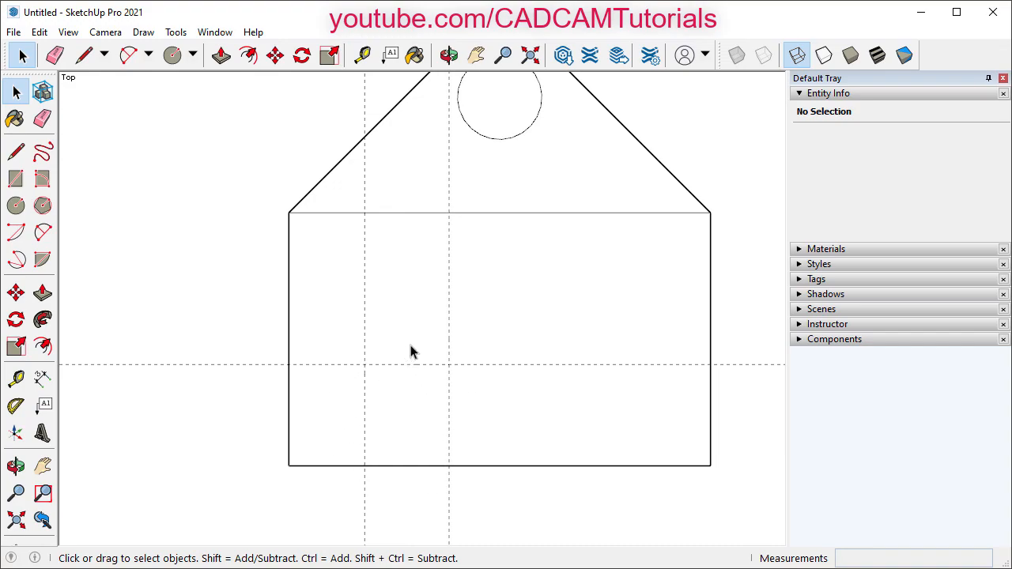
# - Draw a rectangle from the guide intersection down to the bottom edge
pyautogui.click(194, 57)
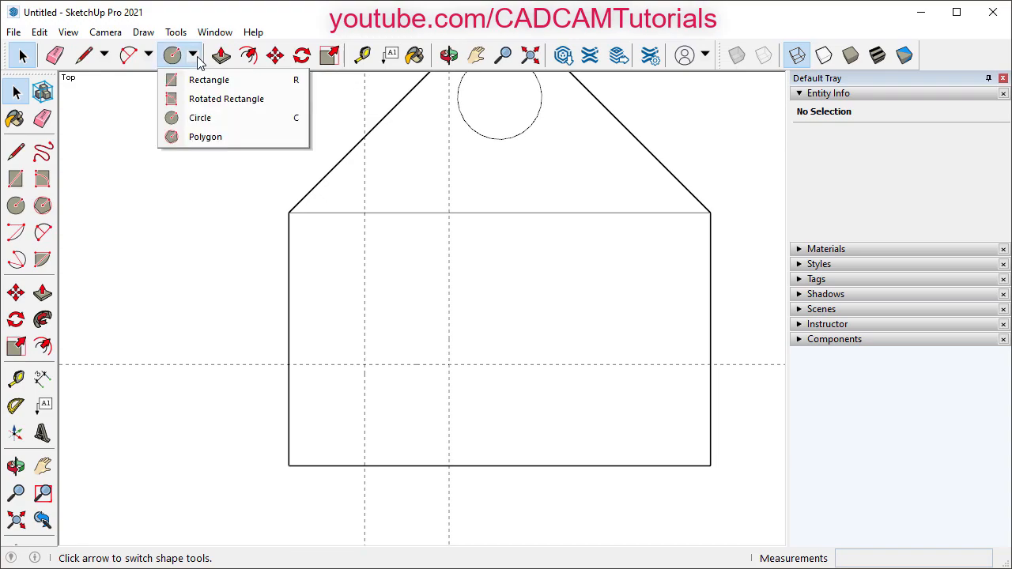
pyautogui.click(208, 84)
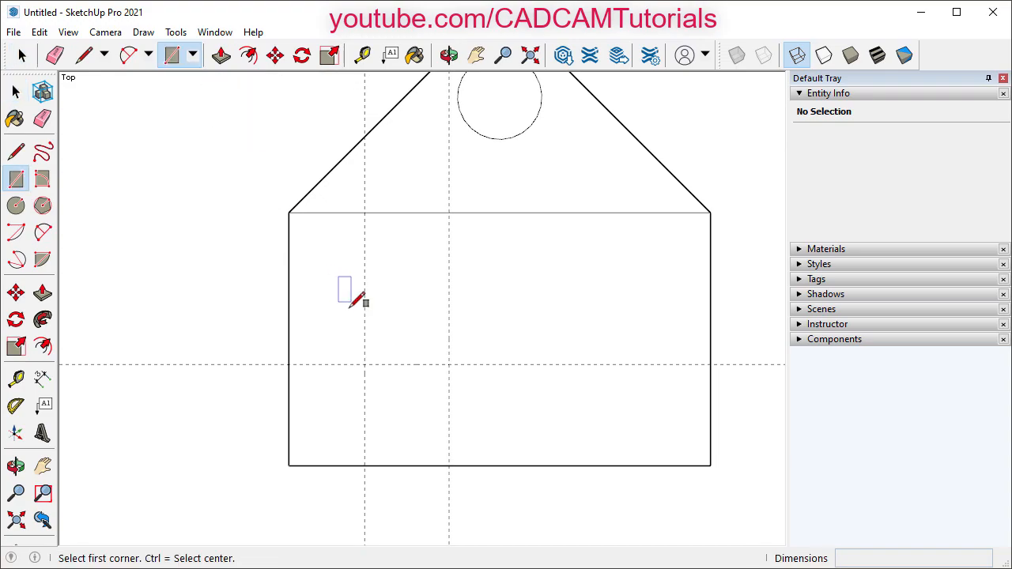
pyautogui.click(365, 364)
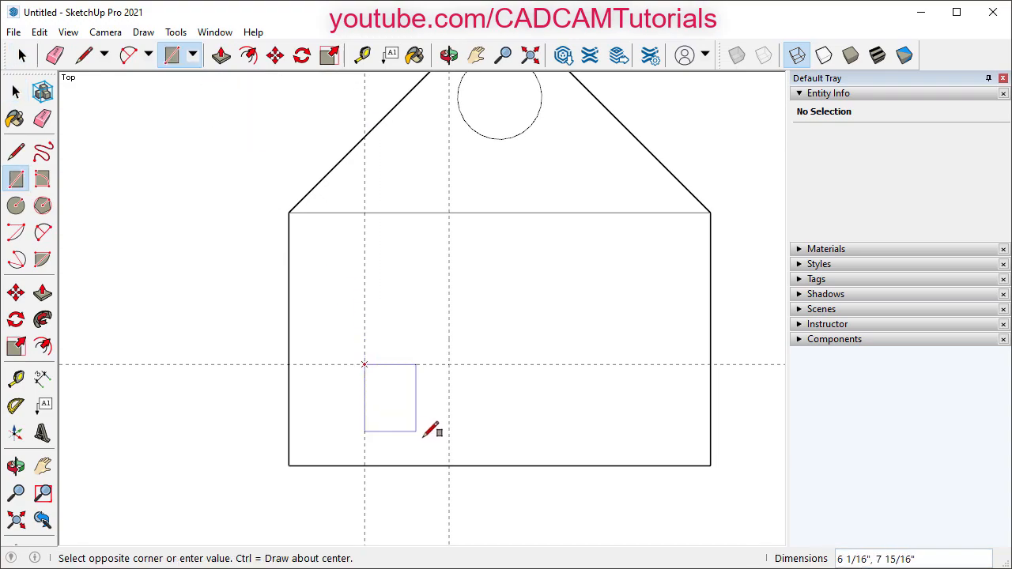
pyautogui.click(449, 465)
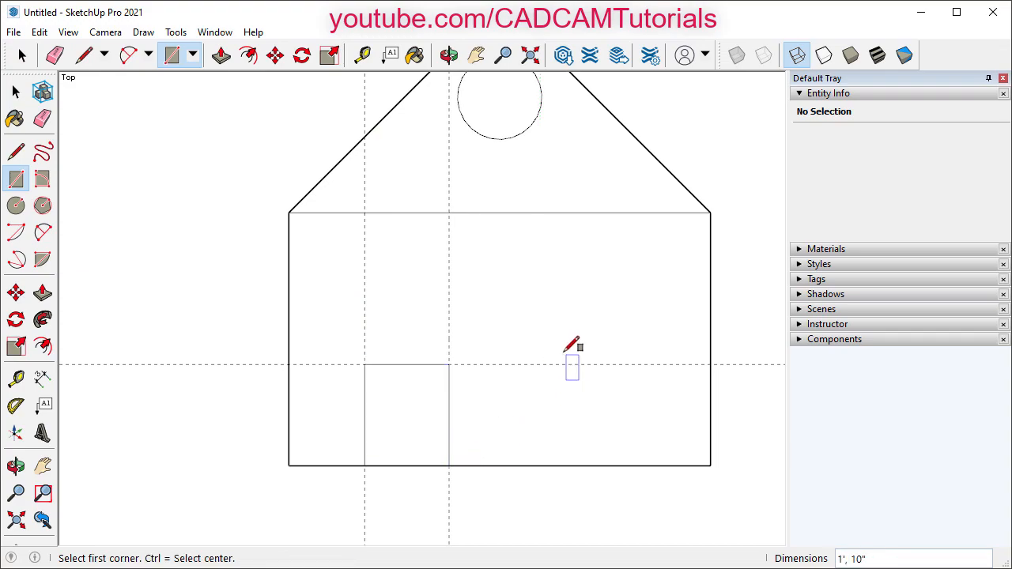
pyautogui.press('space')
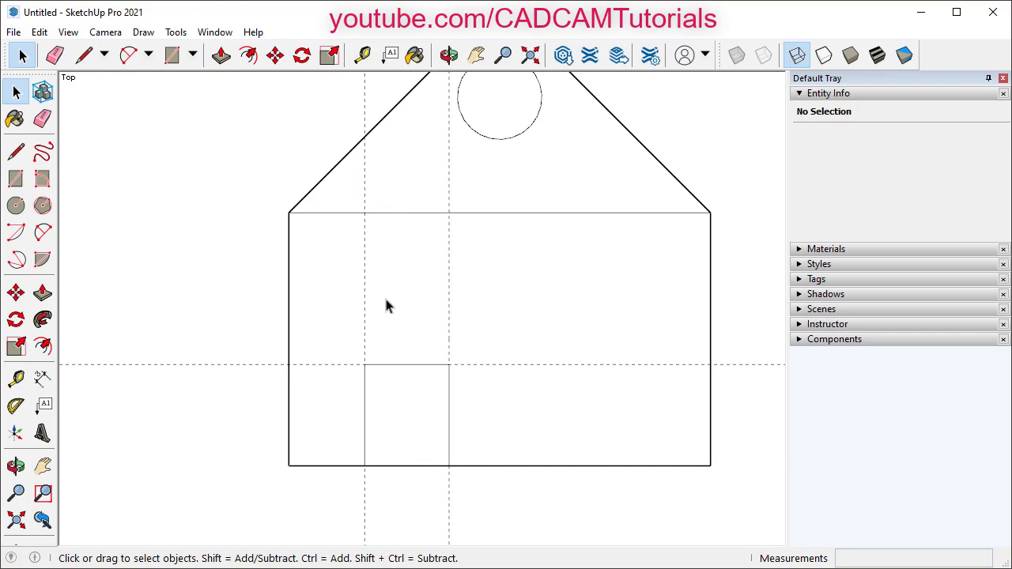
# - Erase the bottom edge inside the rectangle to open the door notch
pyautogui.click(56, 56)
pyautogui.click(412, 465)
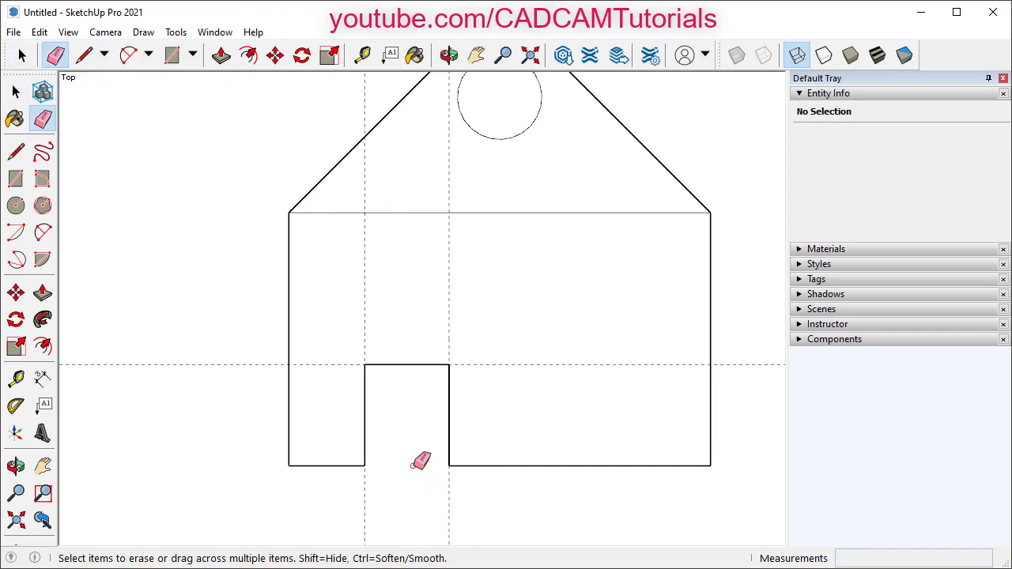
pyautogui.press('space')
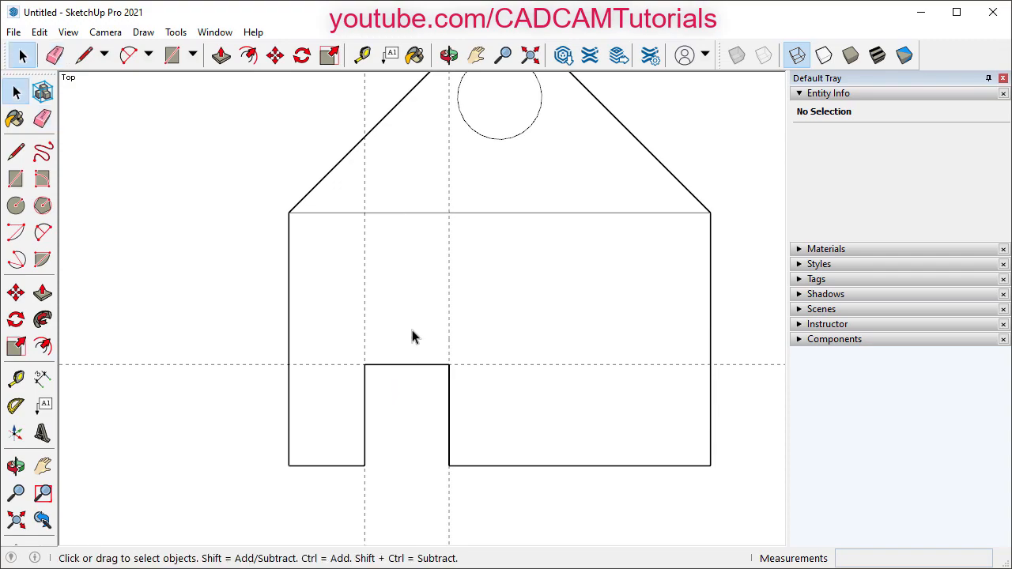
pyautogui.scroll(-2, 412, 336)
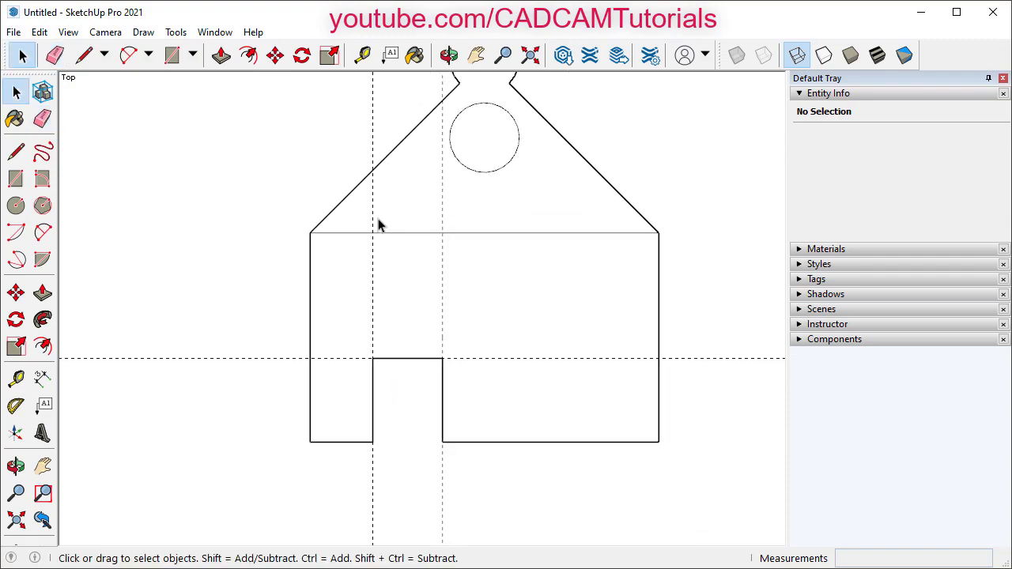
# - Delete all guides via Edit > Delete Guides and zoom to view the whole house
pyautogui.click(38, 33)
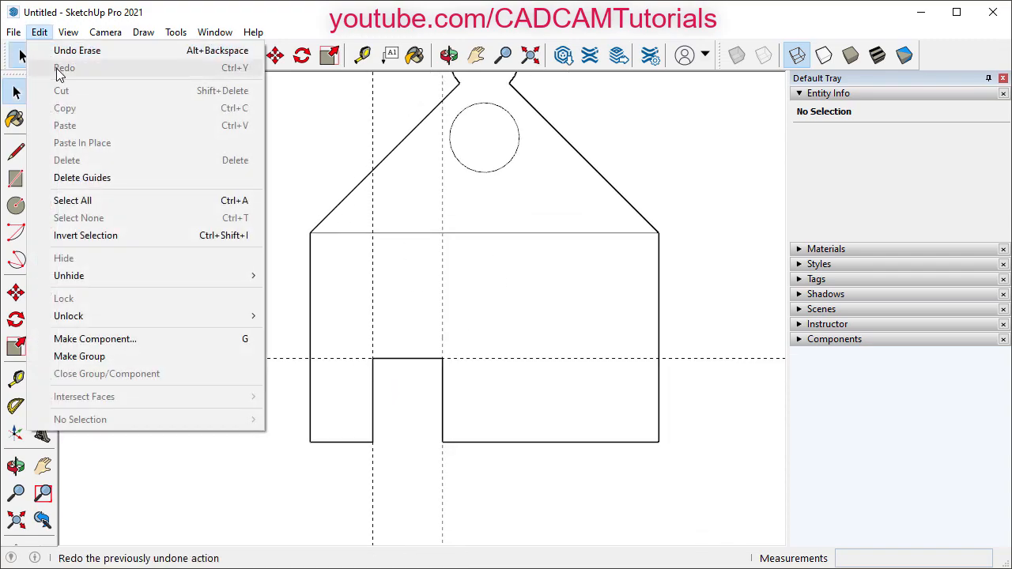
pyautogui.click(82, 178)
pyautogui.scroll(-1, 535, 401)
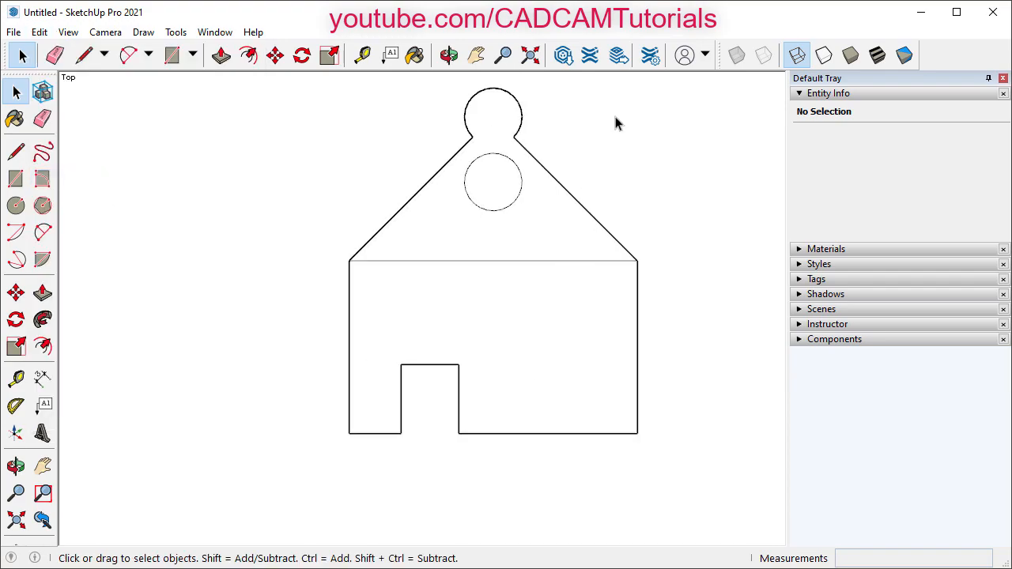
pyautogui.scroll(2, 615, 117)
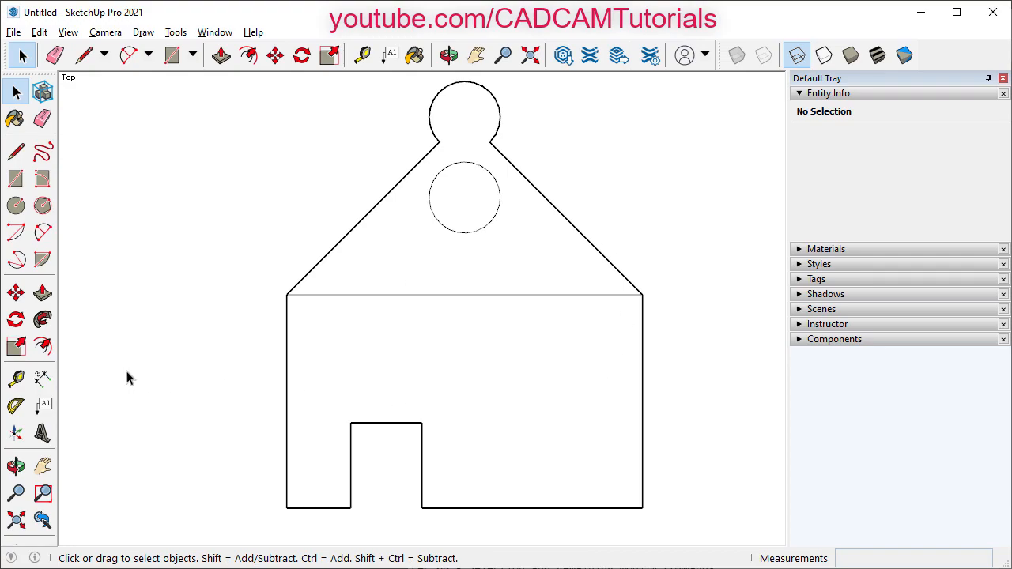
# - Dimension the 2' 6" right wall, 2' 7" base, 10" notch and R5" knob radius
pyautogui.click(43, 381)
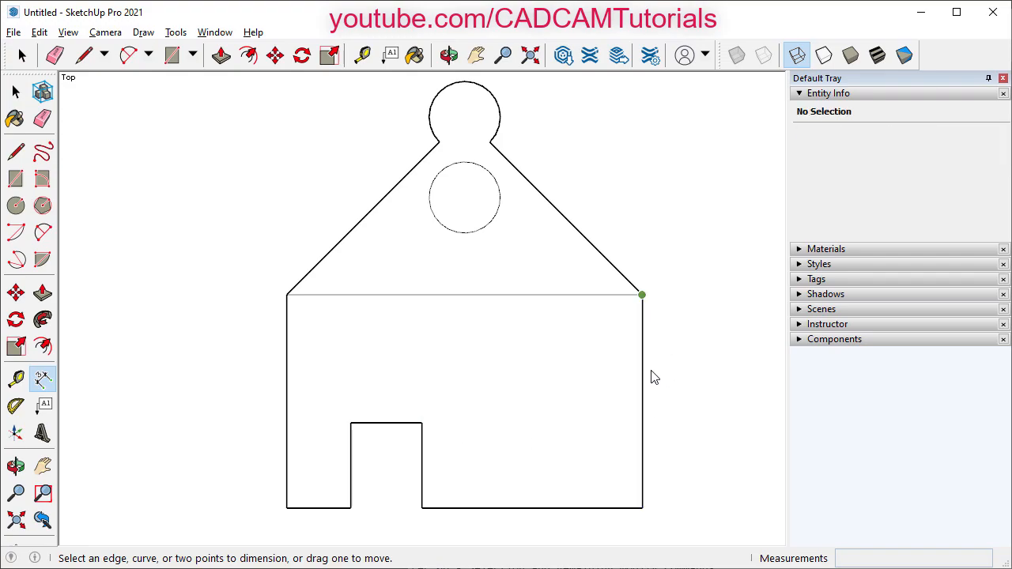
pyautogui.click(643, 459)
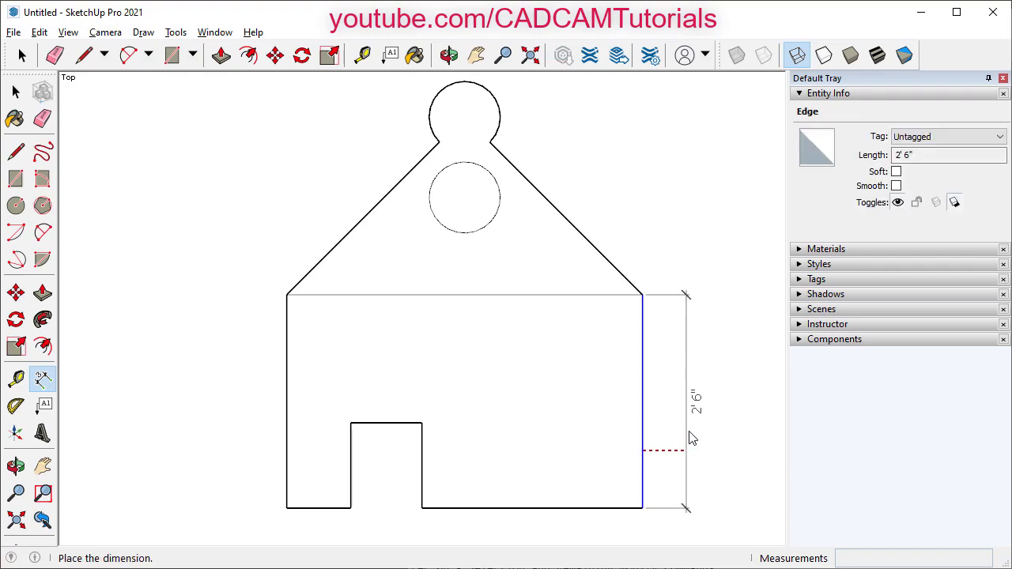
pyautogui.click(703, 435)
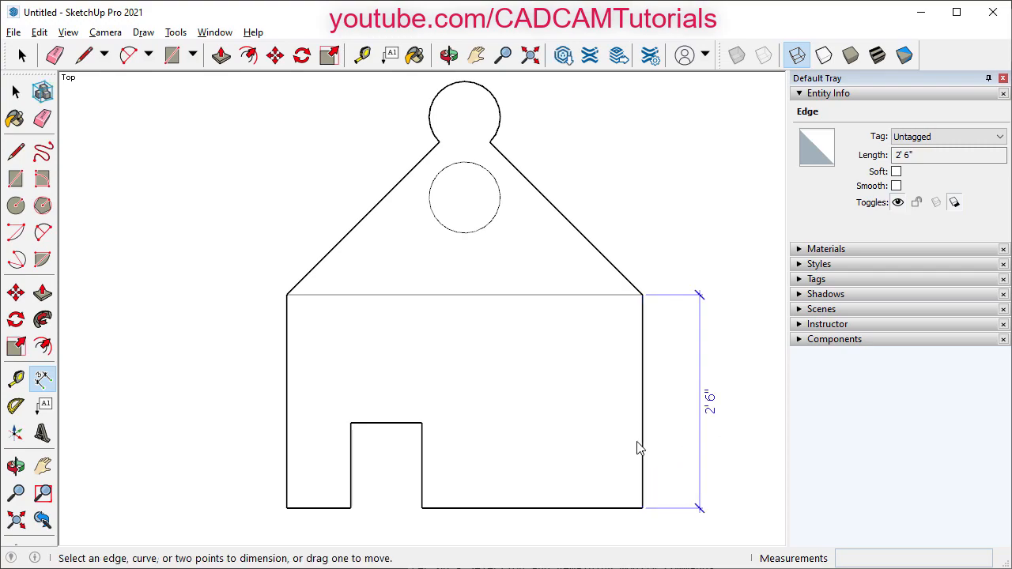
pyautogui.scroll(-1, 526, 318)
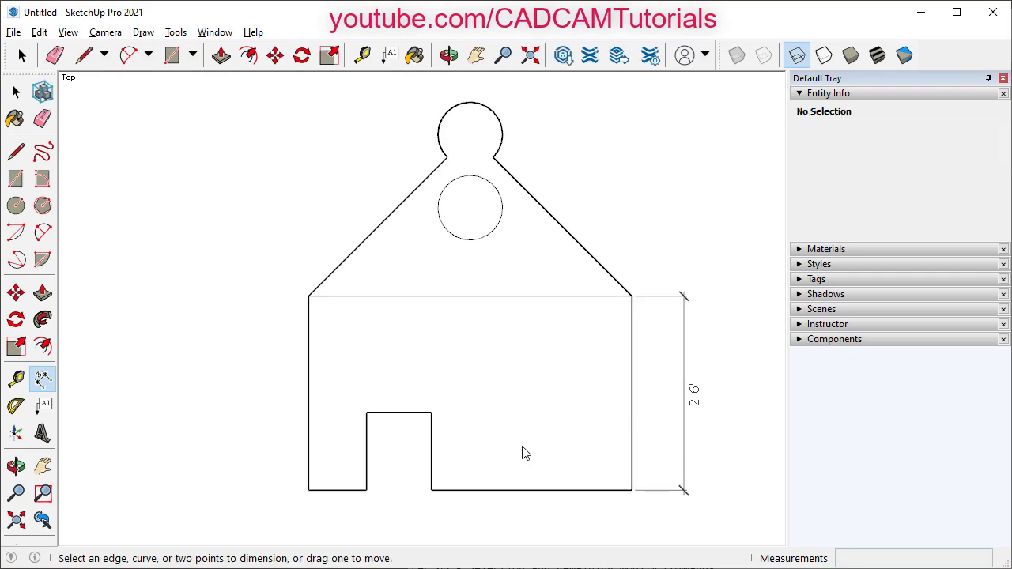
pyautogui.click(483, 491)
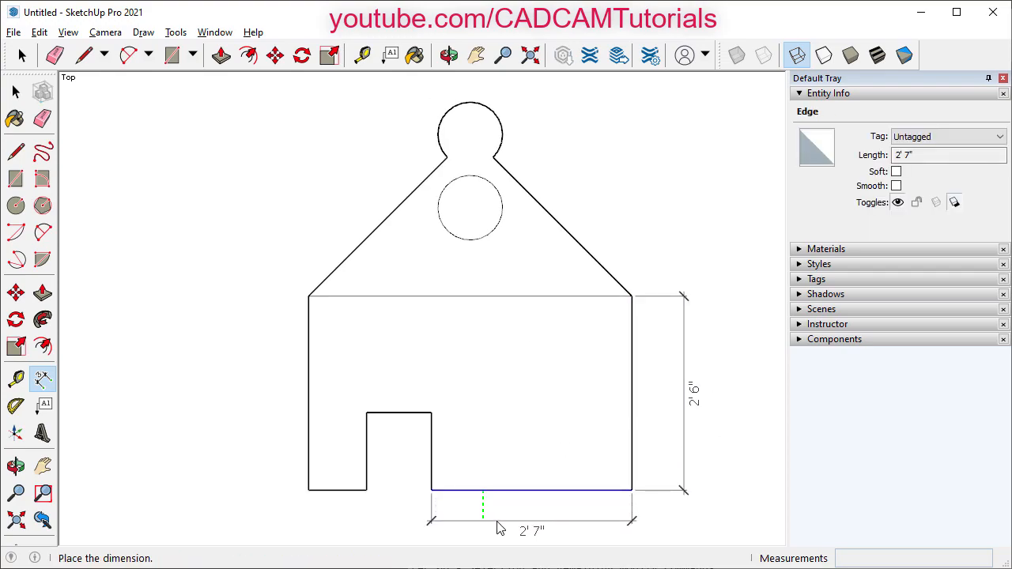
pyautogui.click(496, 521)
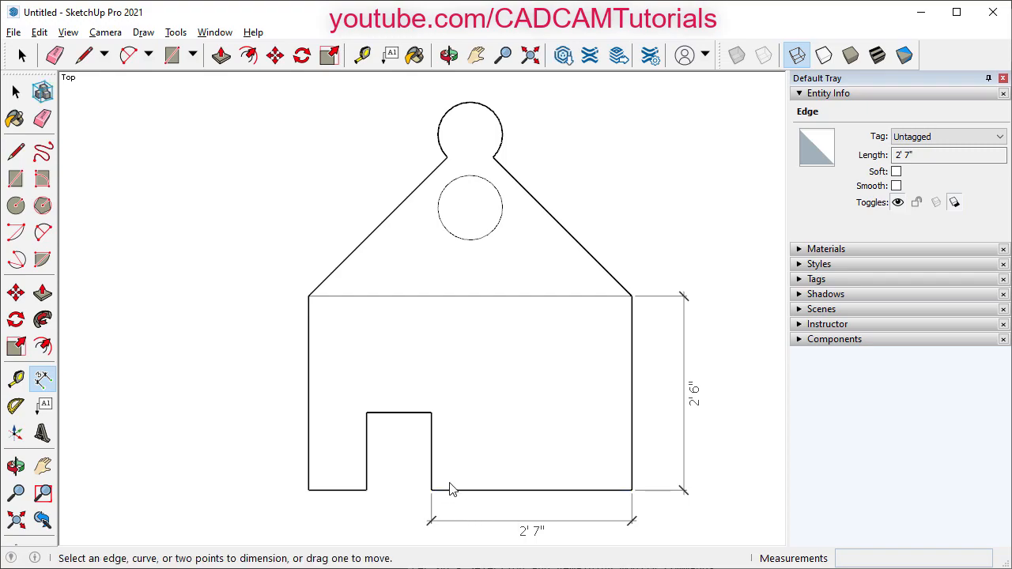
pyautogui.click(415, 414)
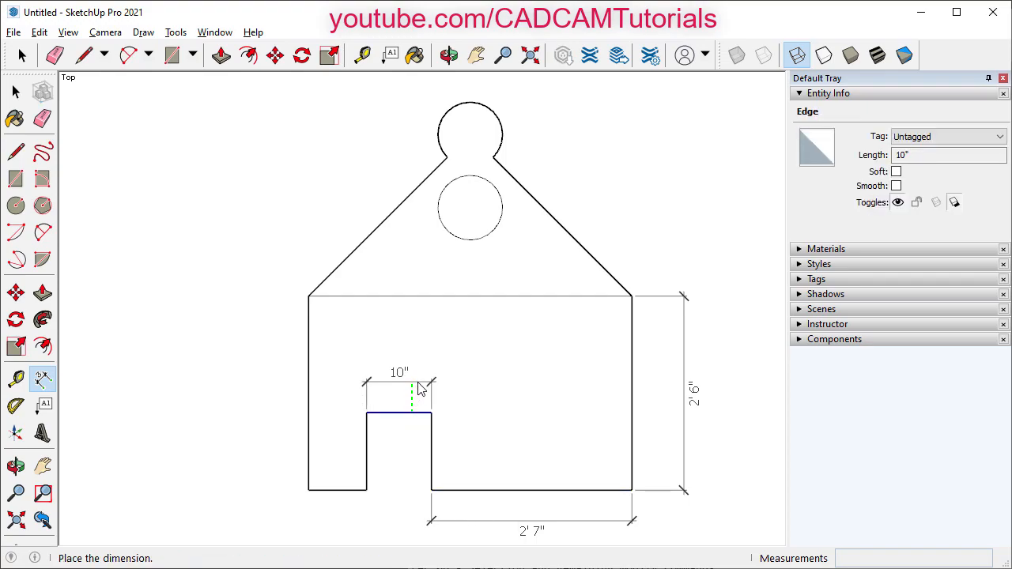
pyautogui.click(419, 388)
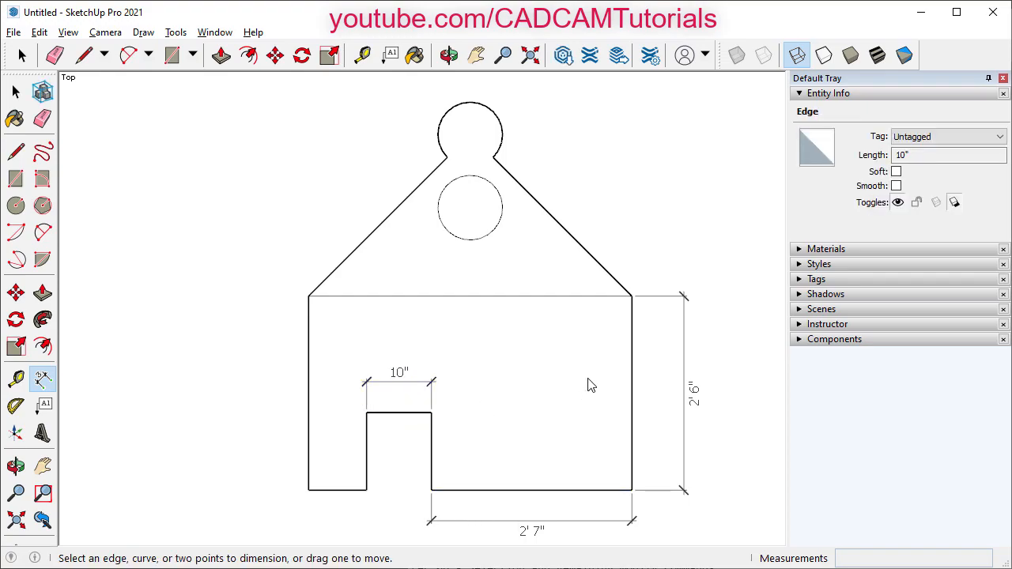
pyautogui.click(501, 131)
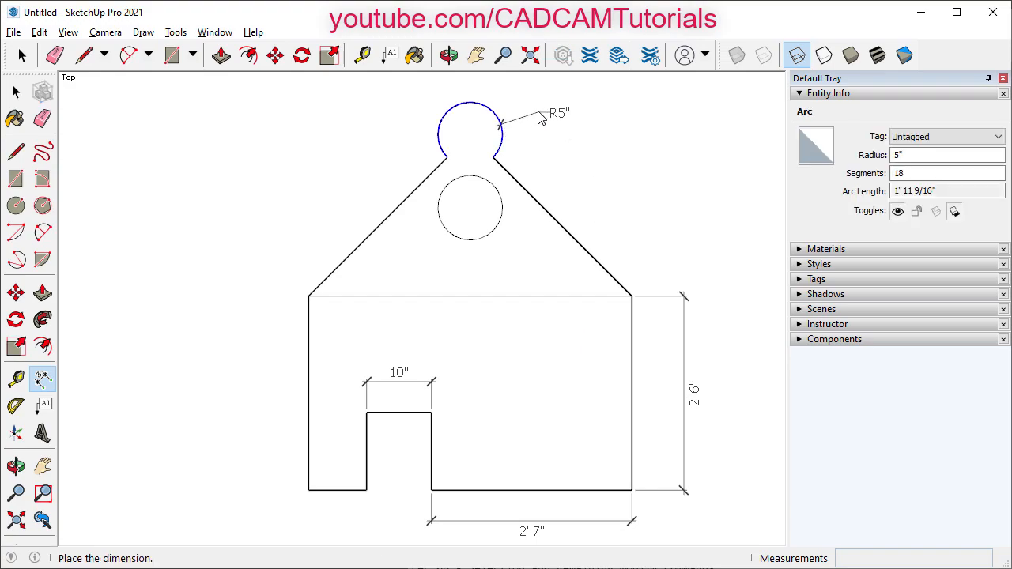
pyautogui.click(535, 109)
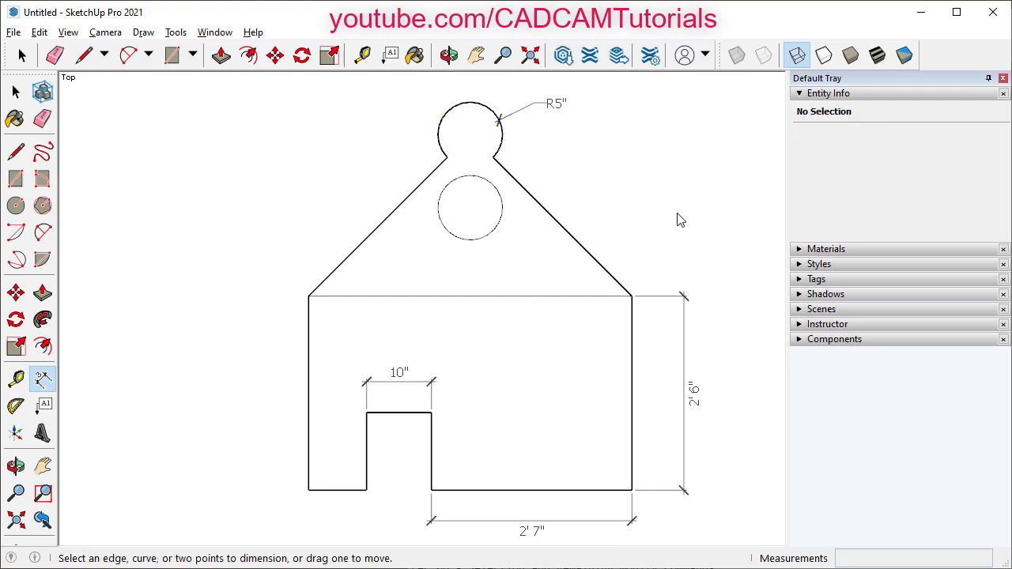
# - Dimension the right roof edge from the knob junction to the corner at 2' 6 3/8"
pyautogui.click(609, 268)
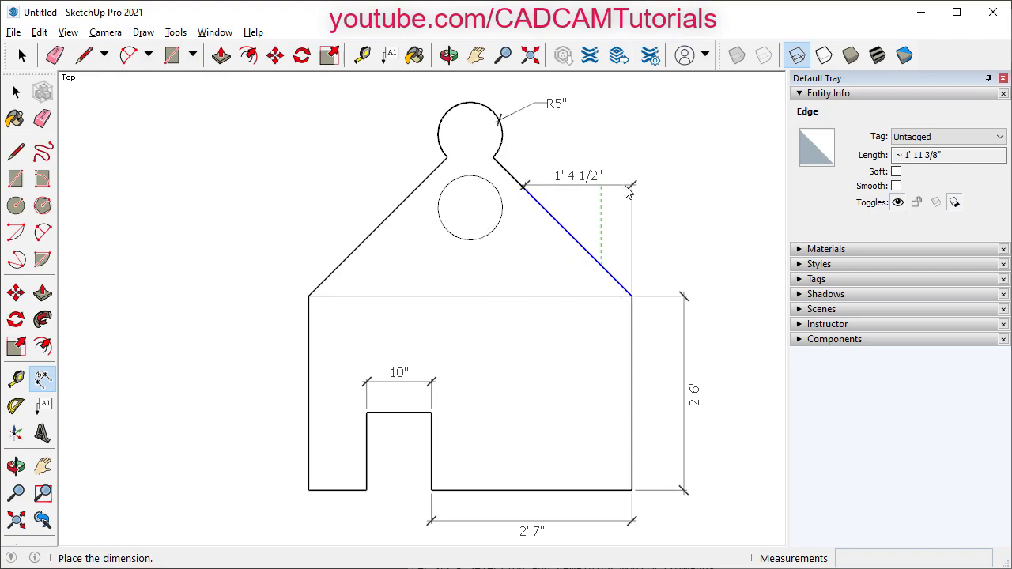
pyautogui.press('space')
pyautogui.click(627, 190)
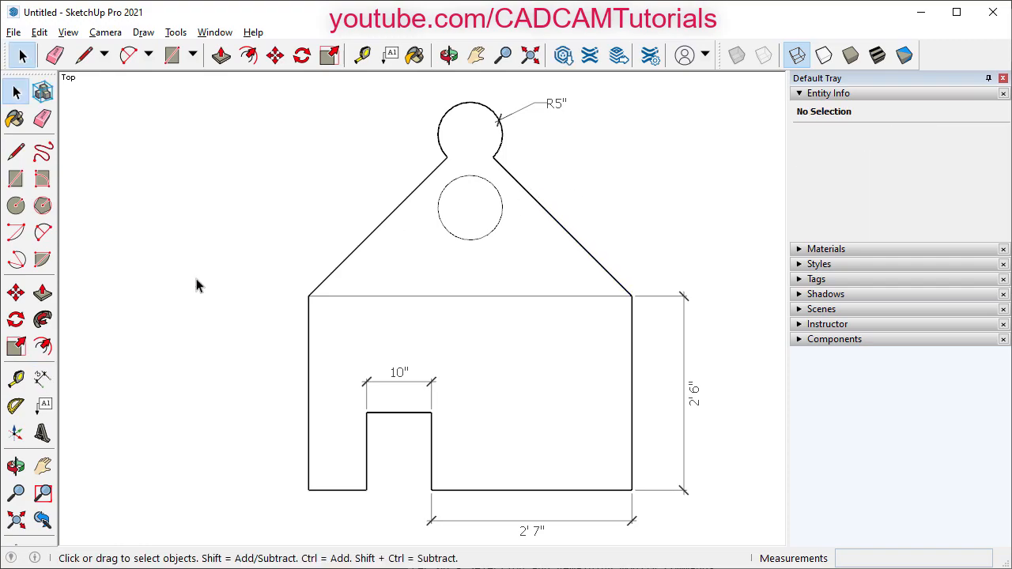
pyautogui.click(45, 380)
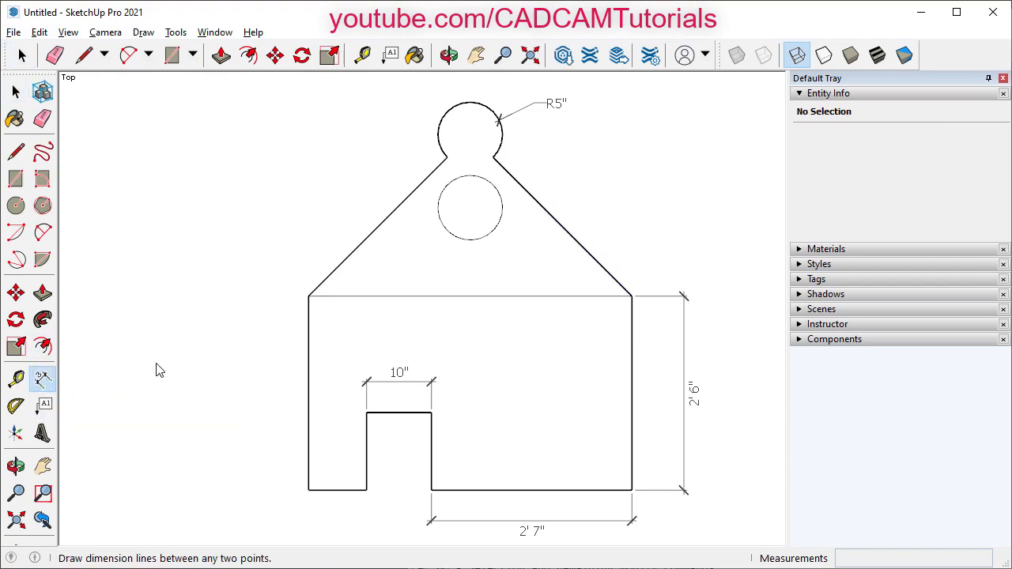
pyautogui.click(492, 158)
pyautogui.click(631, 297)
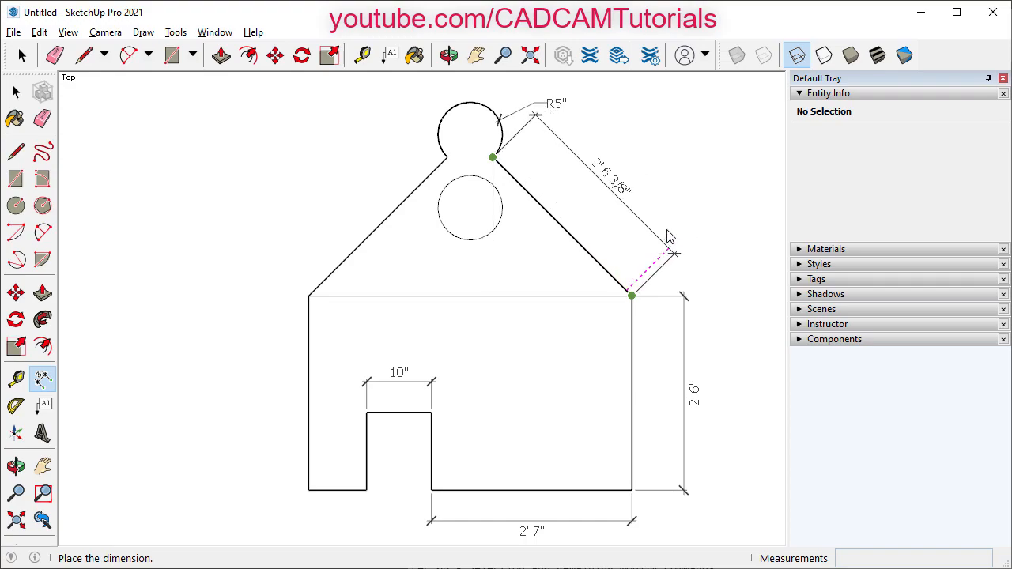
pyautogui.click(654, 270)
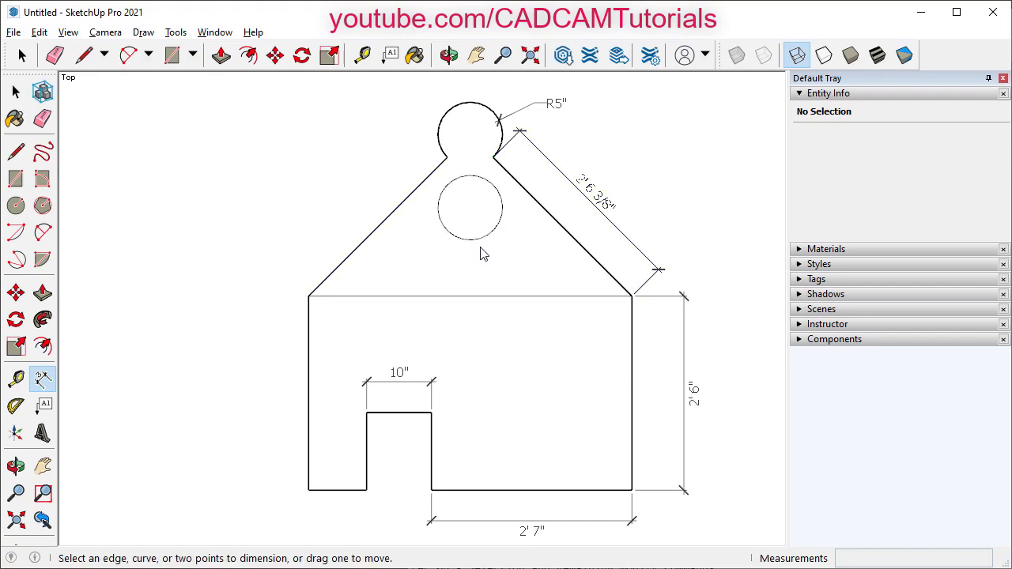
# - Dimension the 11 5/16" spacing between the inner circle and knob centres
pyautogui.click(470, 208)
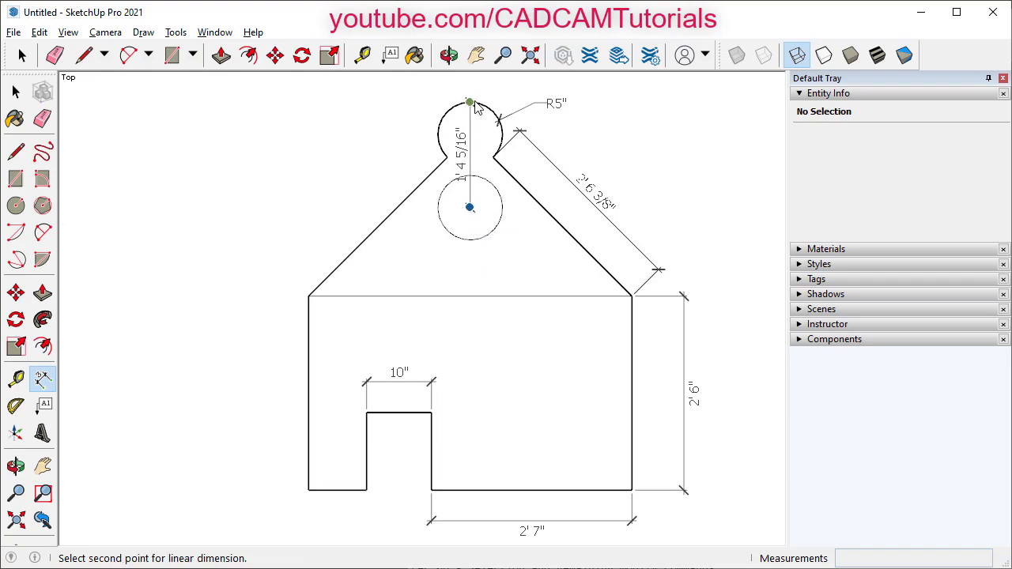
pyautogui.click(470, 134)
pyautogui.click(406, 172)
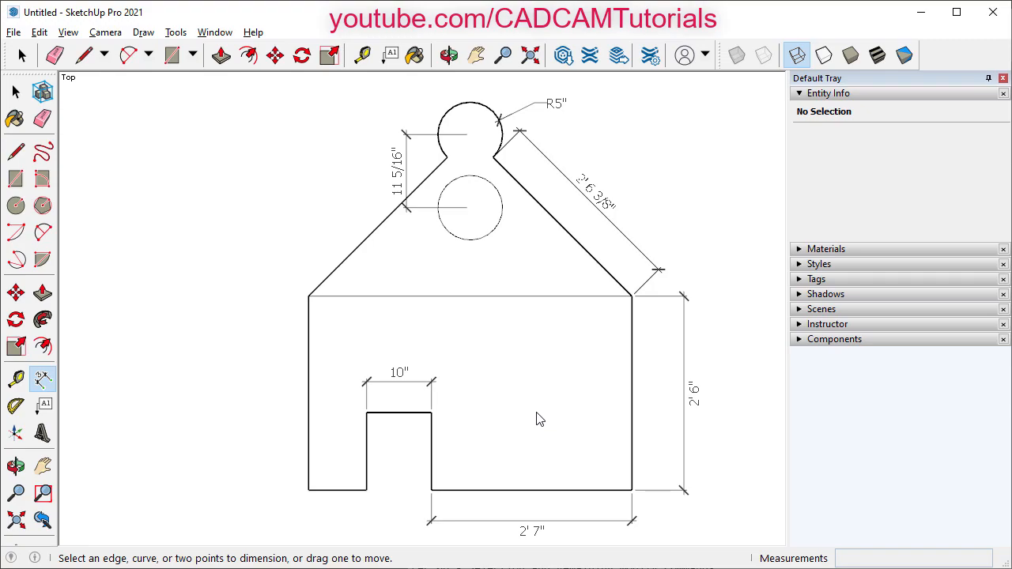
pyautogui.press('space')
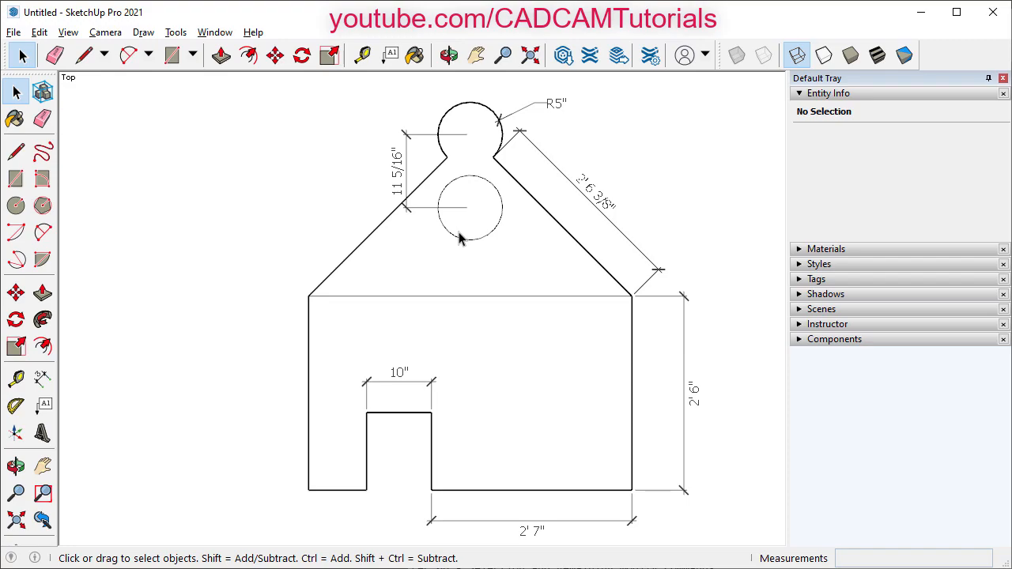
# - Undo the latest dimension and dock the Standard toolbar under the main toolbar
pyautogui.hotkey('ctrl', 'z')
pyautogui.hotkey('ctrl', 'z')
pyautogui.hotkey('ctrl', 'z')
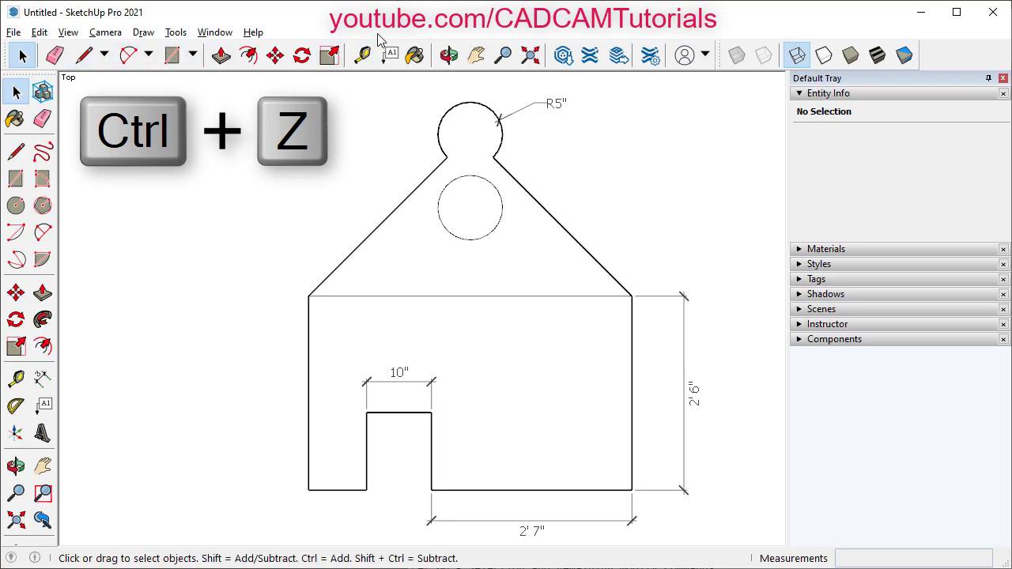
pyautogui.rightClick(421, 63)
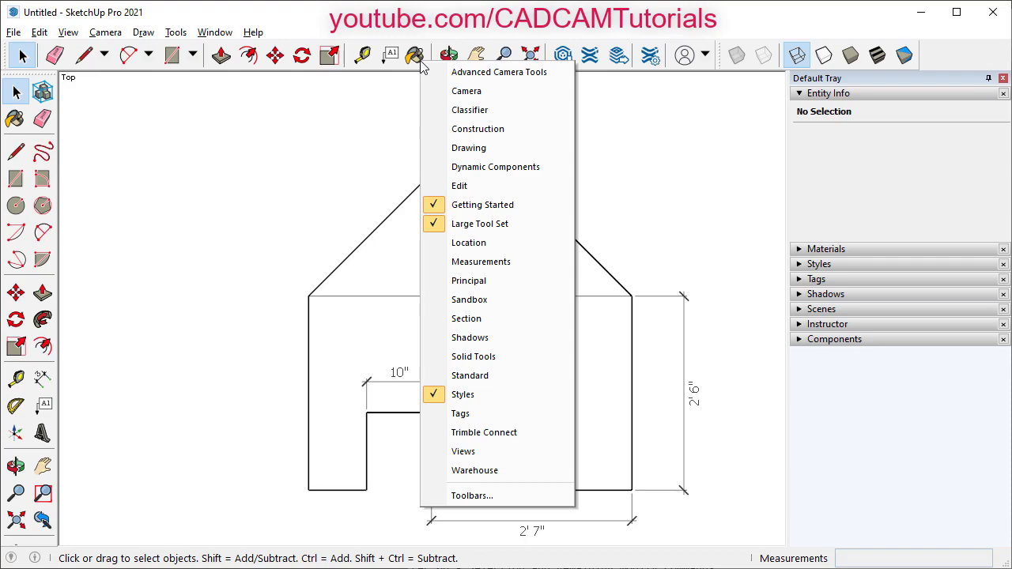
pyautogui.click(470, 376)
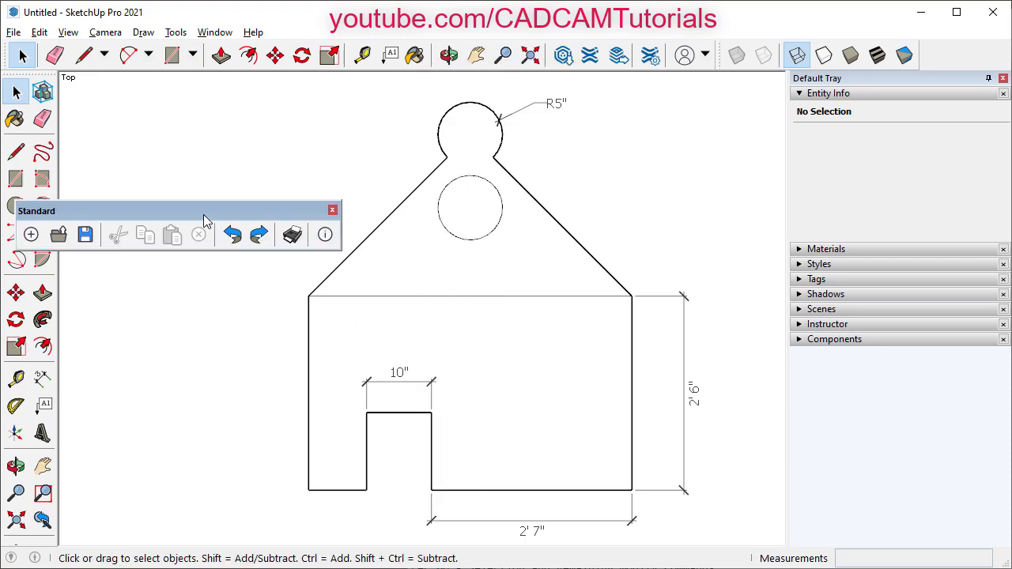
pyautogui.moveTo(197, 212)
pyautogui.mouseDown()
pyautogui.moveTo(236, 124)
pyautogui.moveTo(241, 61)
pyautogui.moveTo(226, 79)
pyautogui.moveTo(192, 85)
pyautogui.moveTo(153, 61)
pyautogui.moveTo(150, 87)
pyautogui.mouseUp()
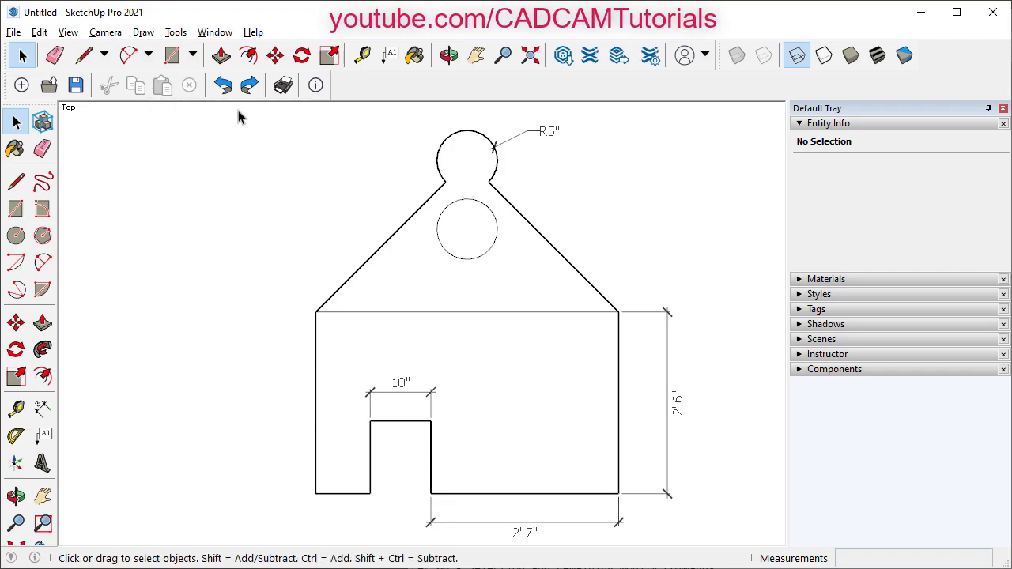
# - Undo the R5", 10", 2' 7" and 2' 6" dimensions, then redo all four
pyautogui.click(225, 85)
pyautogui.click(225, 85)
pyautogui.click(225, 86)
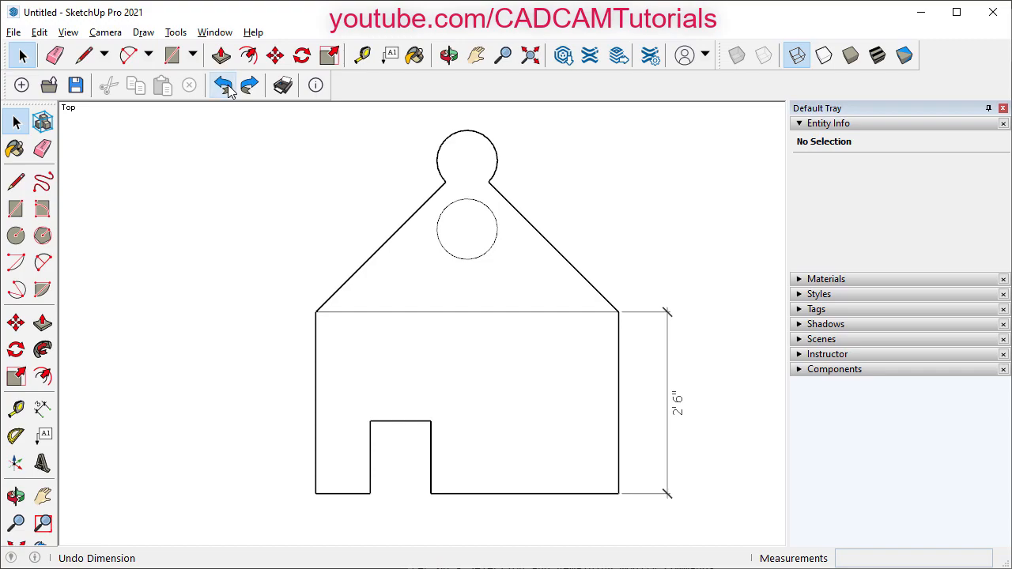
pyautogui.click(224, 85)
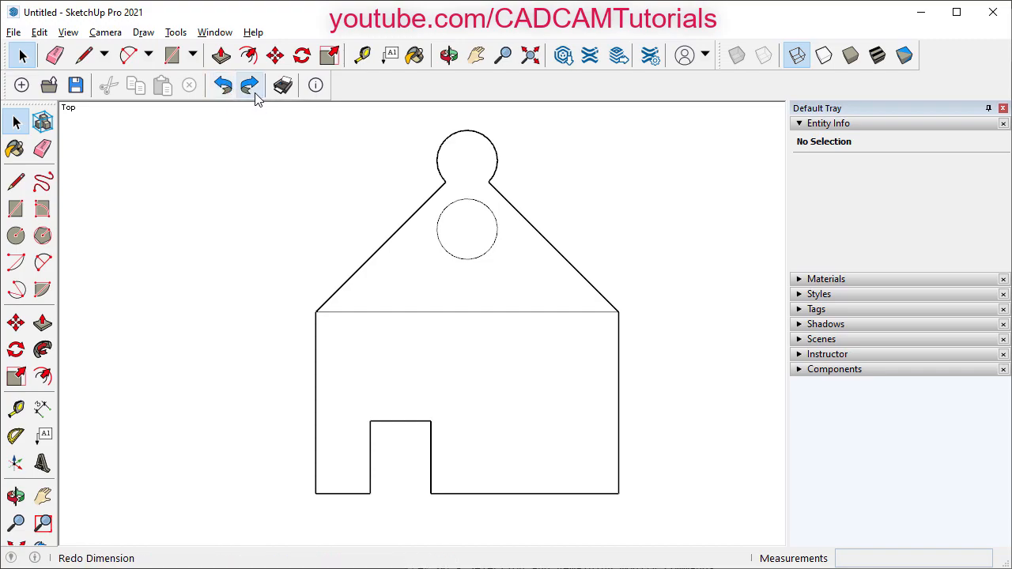
pyautogui.click(249, 86)
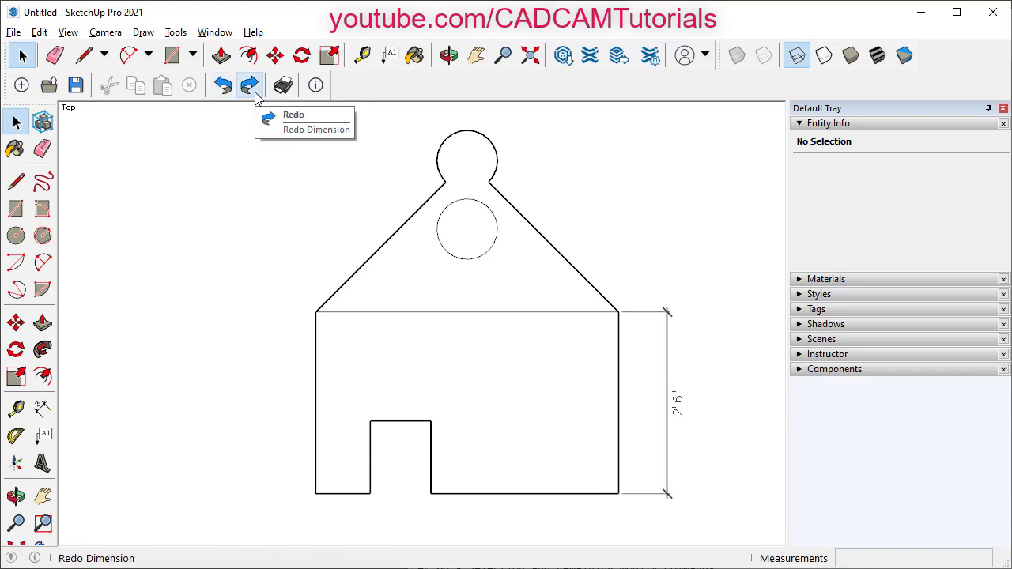
pyautogui.click(249, 85)
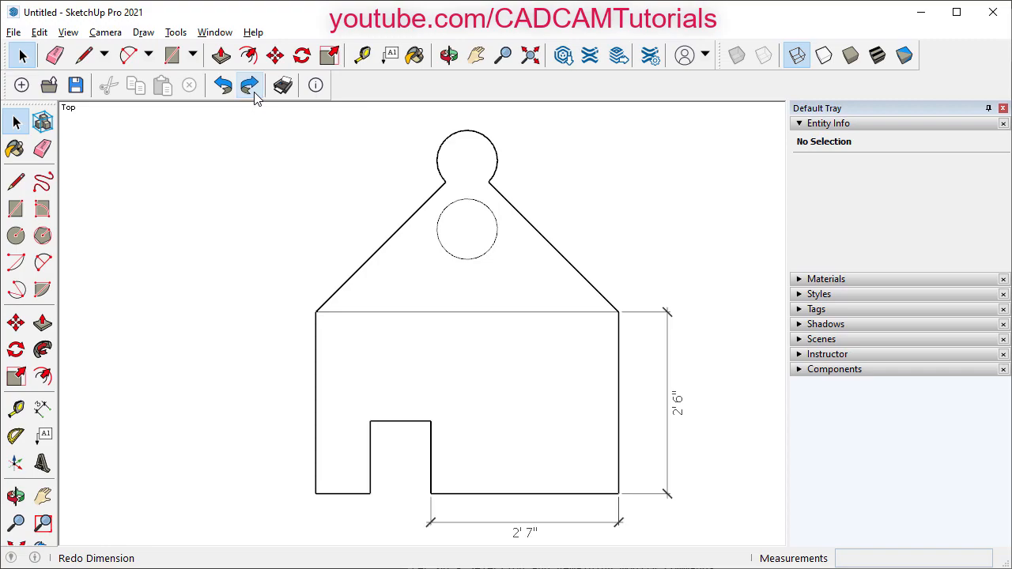
pyautogui.click(249, 85)
pyautogui.click(249, 85)
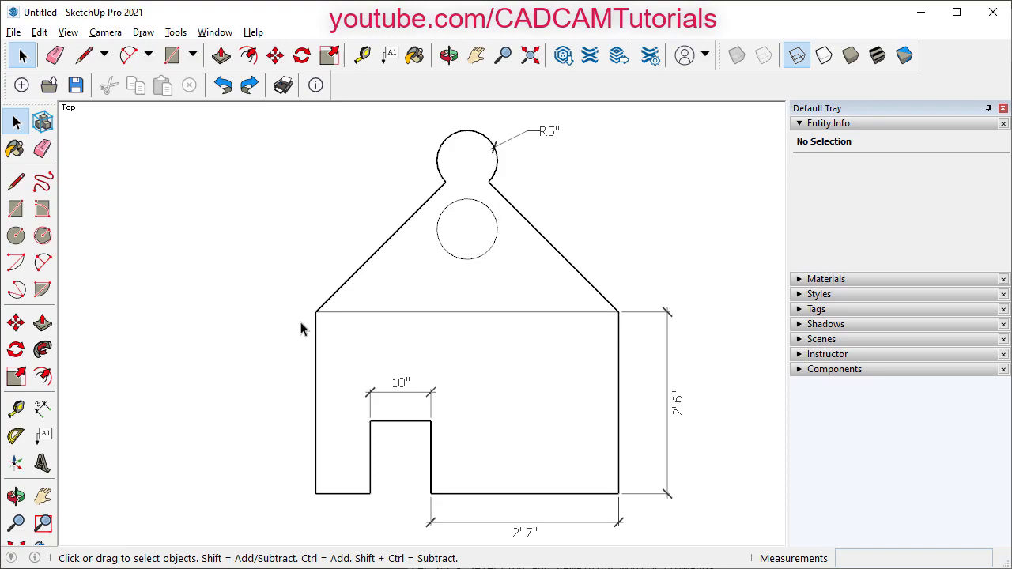
# - Save the house drawing as 'Final' in Documents as a SketchUp Models (*.skp) file
pyautogui.click(14, 32)
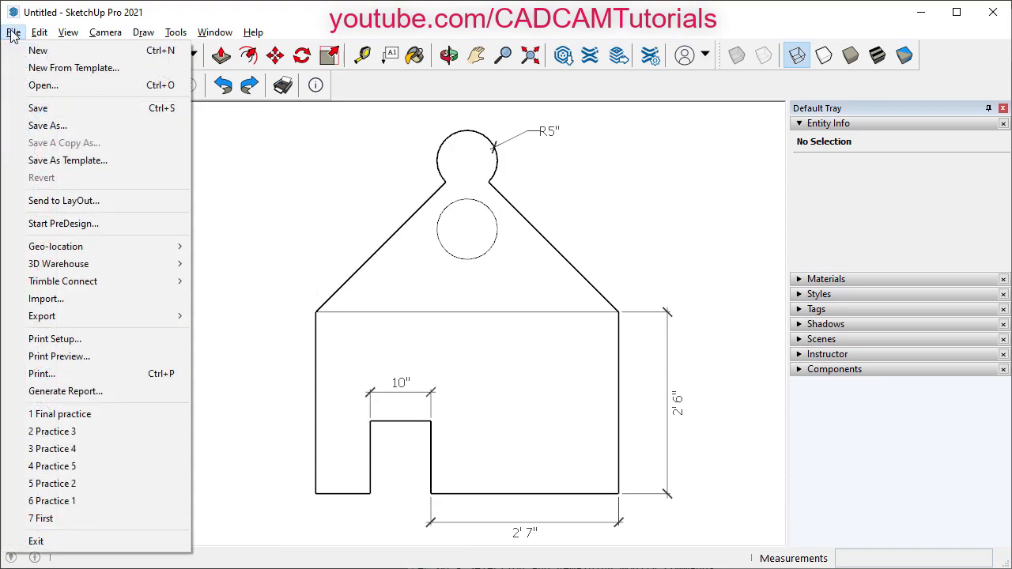
pyautogui.click(49, 111)
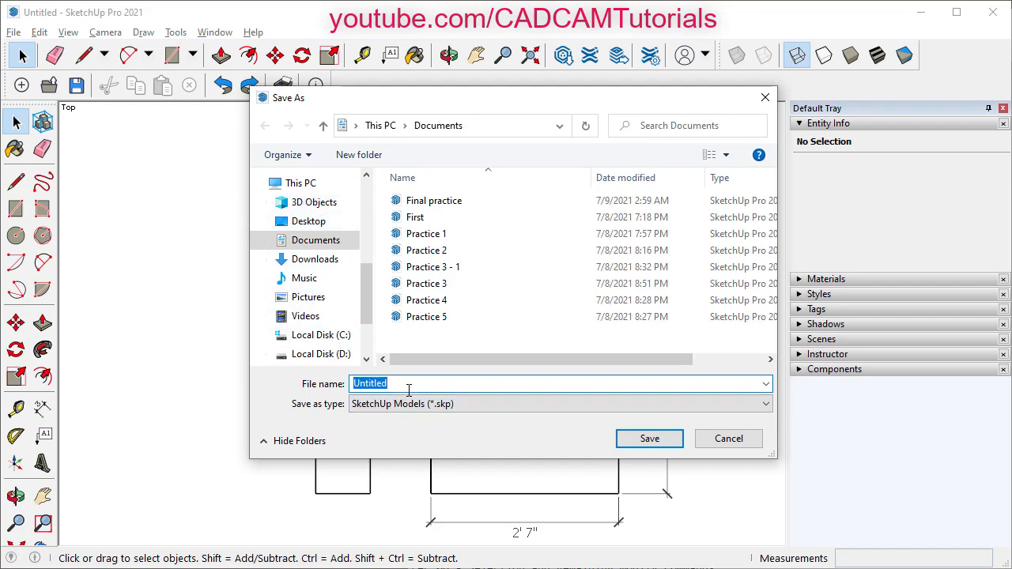
pyautogui.write('Final')
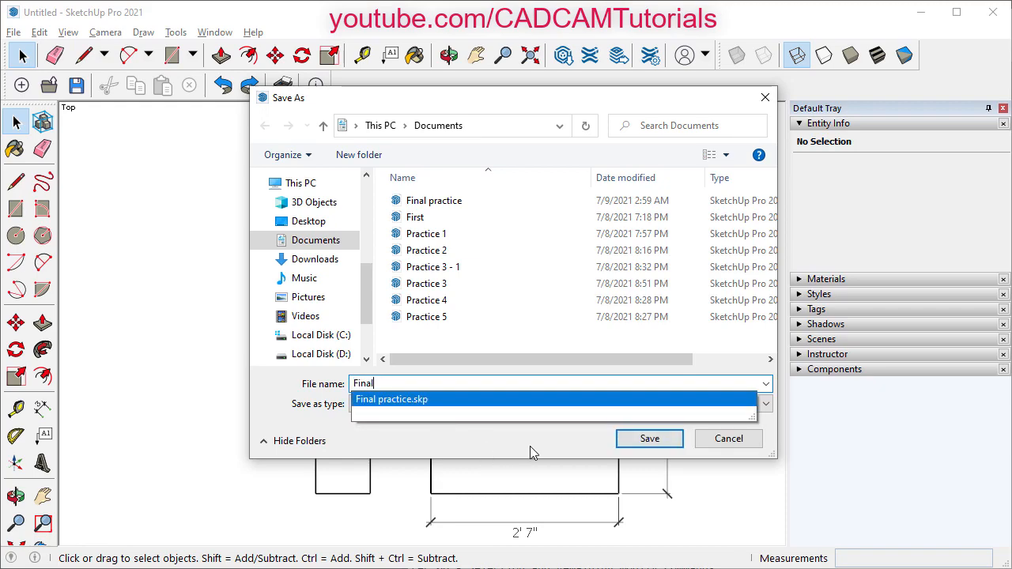
pyautogui.click(529, 447)
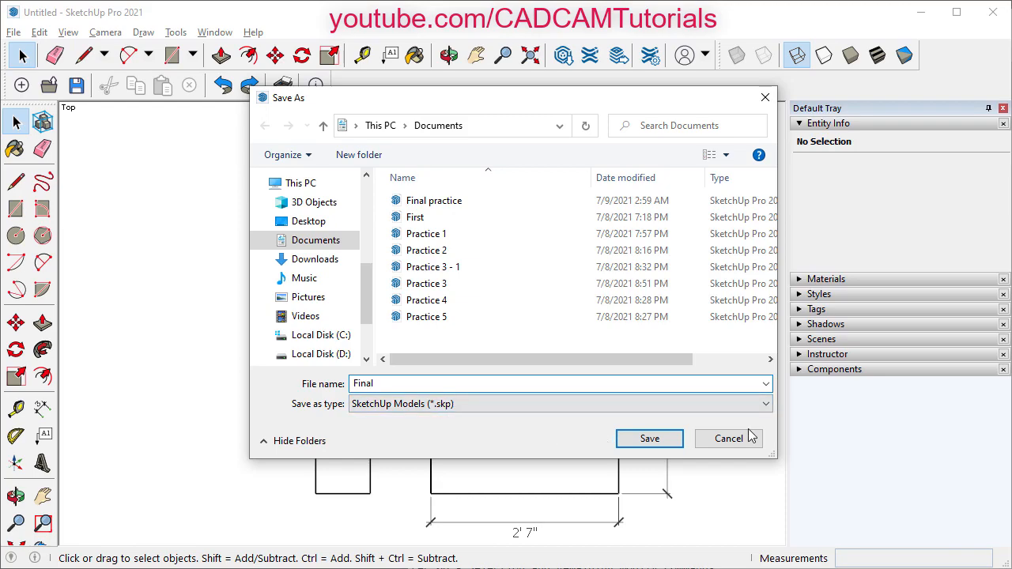
pyautogui.click(477, 404)
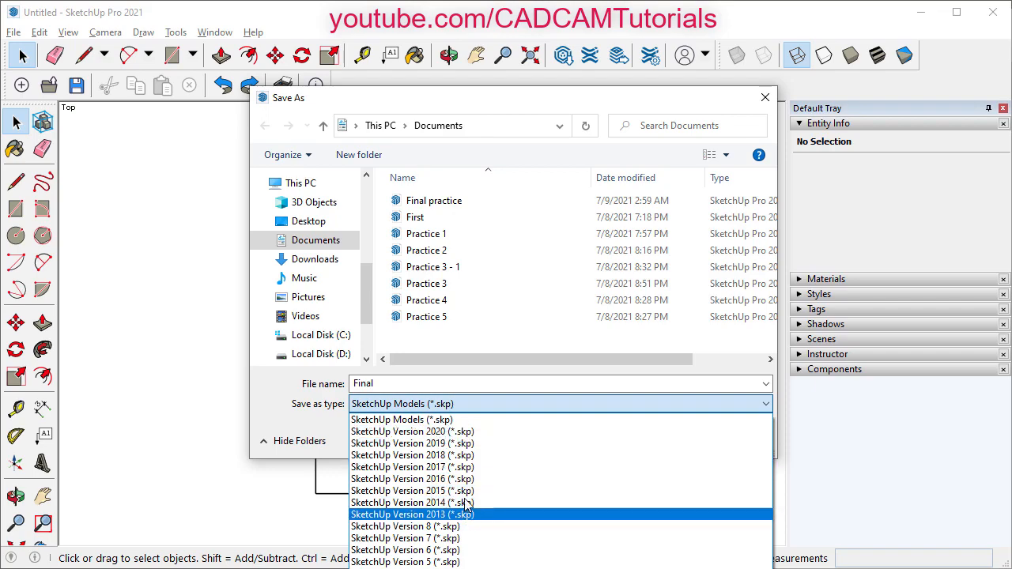
pyautogui.click(277, 416)
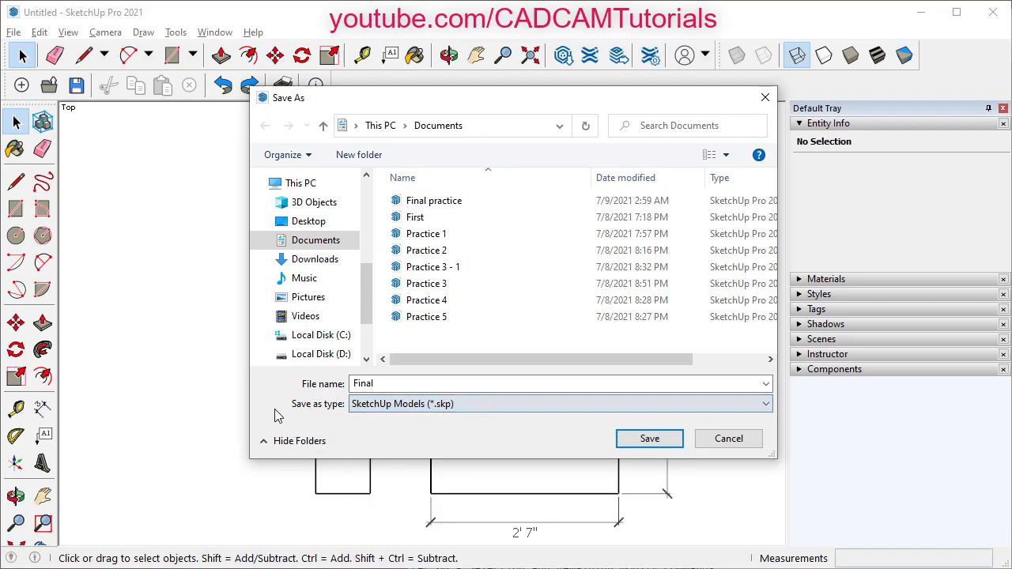
pyautogui.click(658, 445)
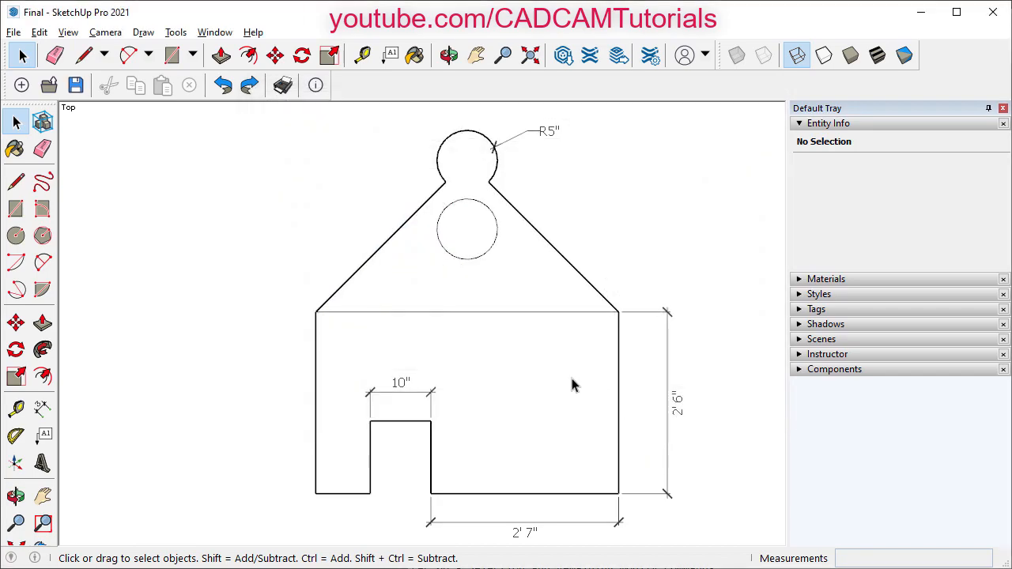
# - Start a blank model, then one from the Simple Inches template, then another blank model
pyautogui.click(22, 85)
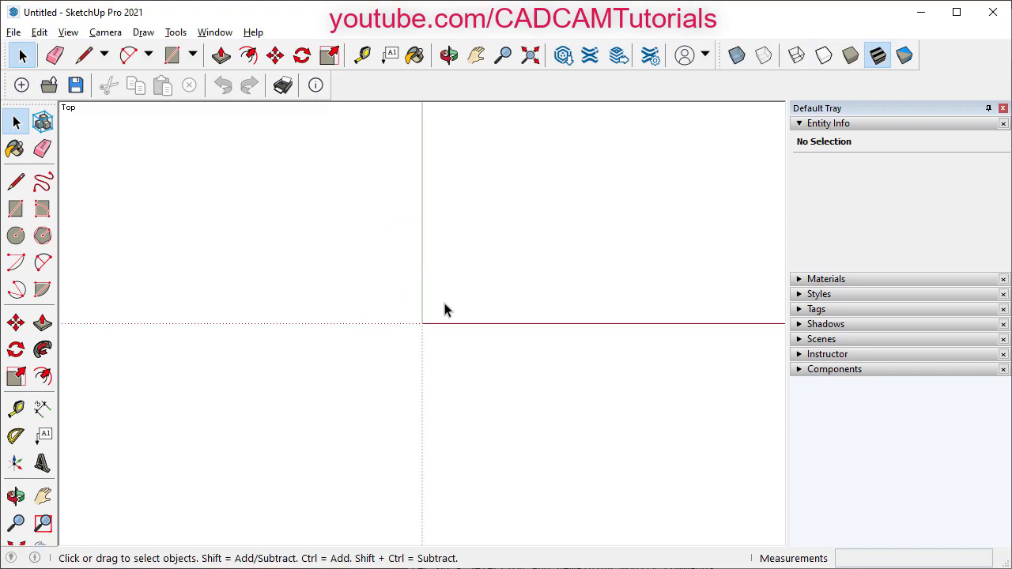
pyautogui.click(15, 32)
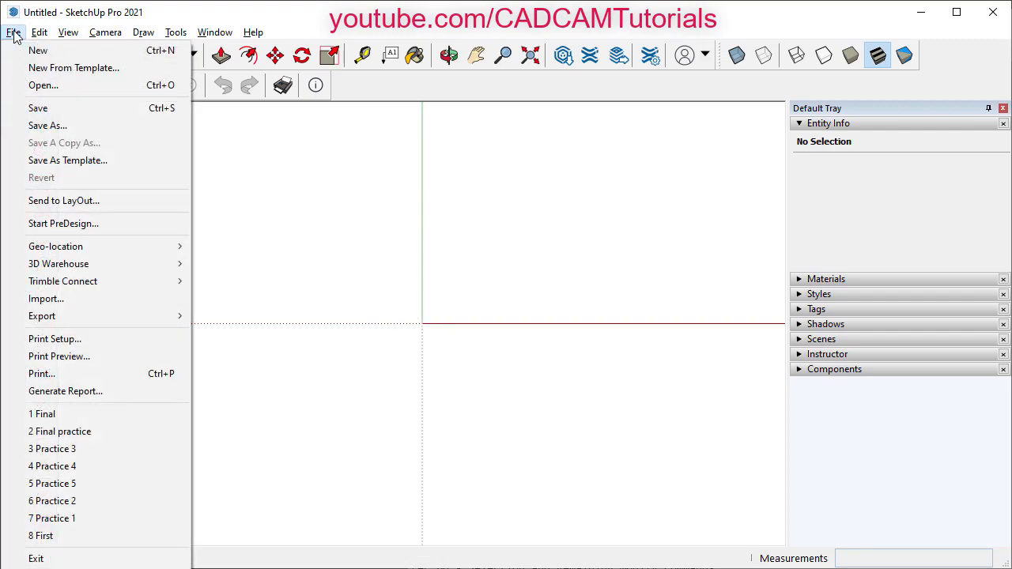
pyautogui.click(108, 69)
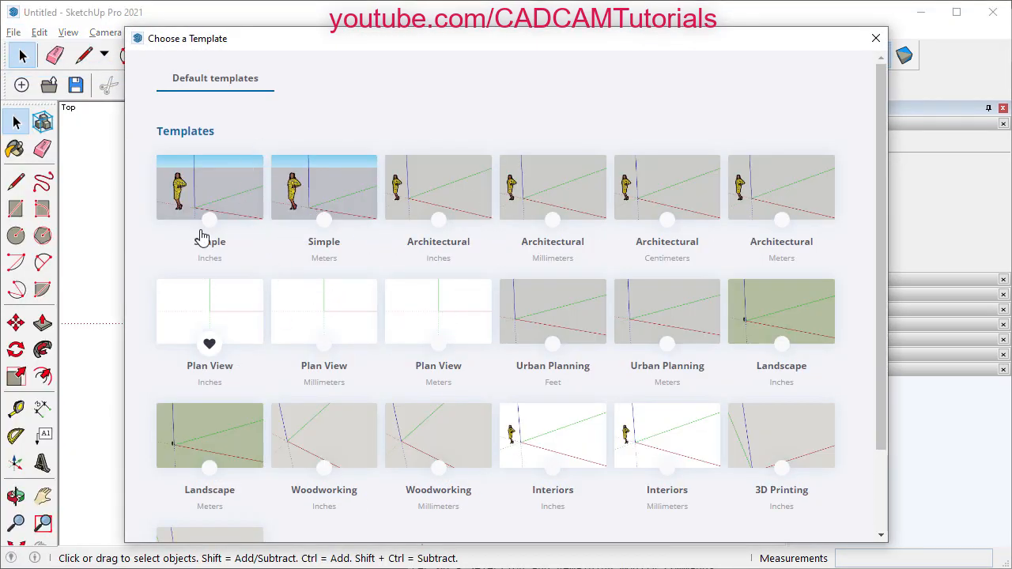
pyautogui.click(234, 184)
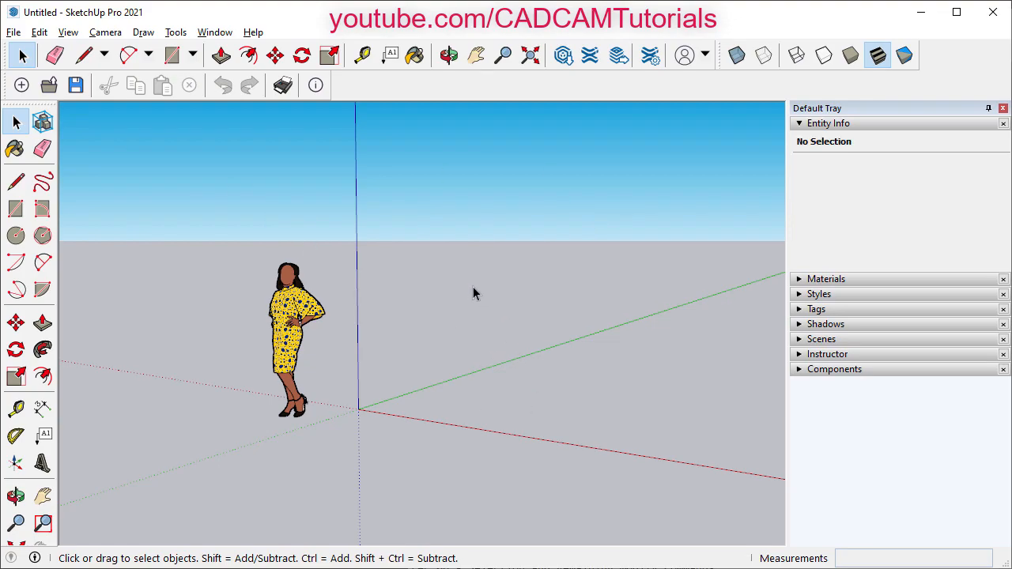
pyautogui.click(22, 85)
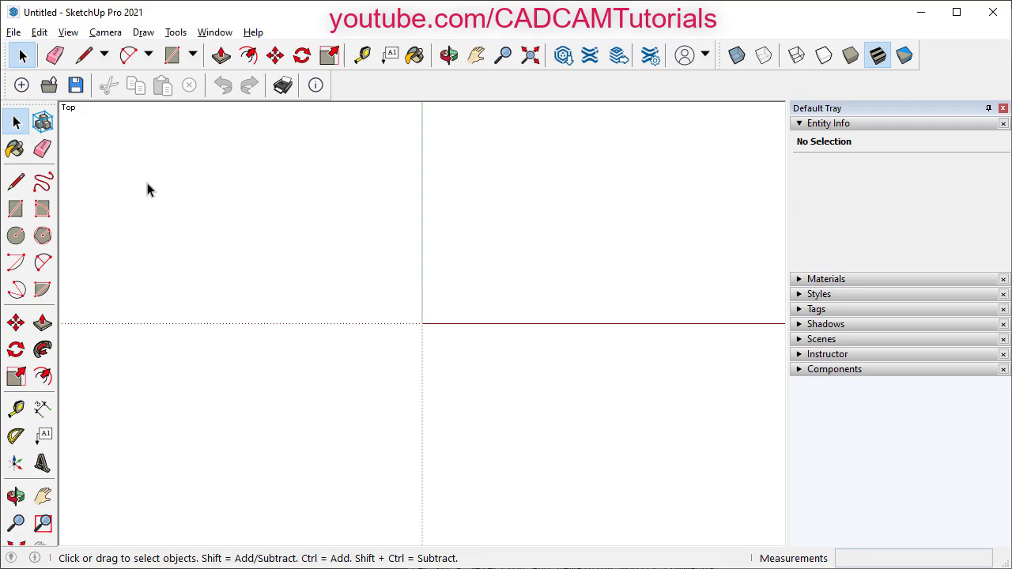
# - Reopen the saved Final model from Documents
pyautogui.click(49, 85)
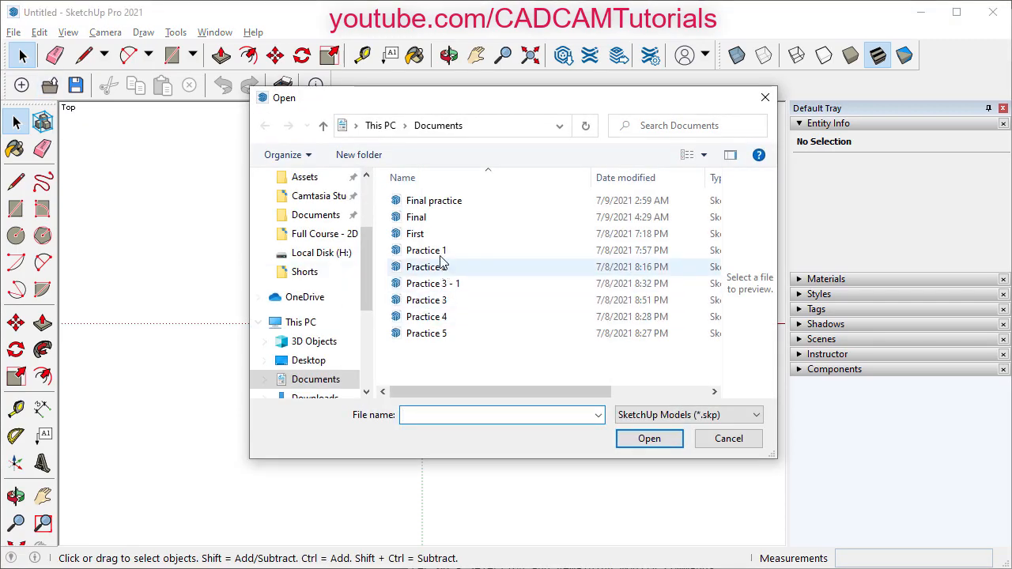
pyautogui.click(417, 221)
pyautogui.click(661, 444)
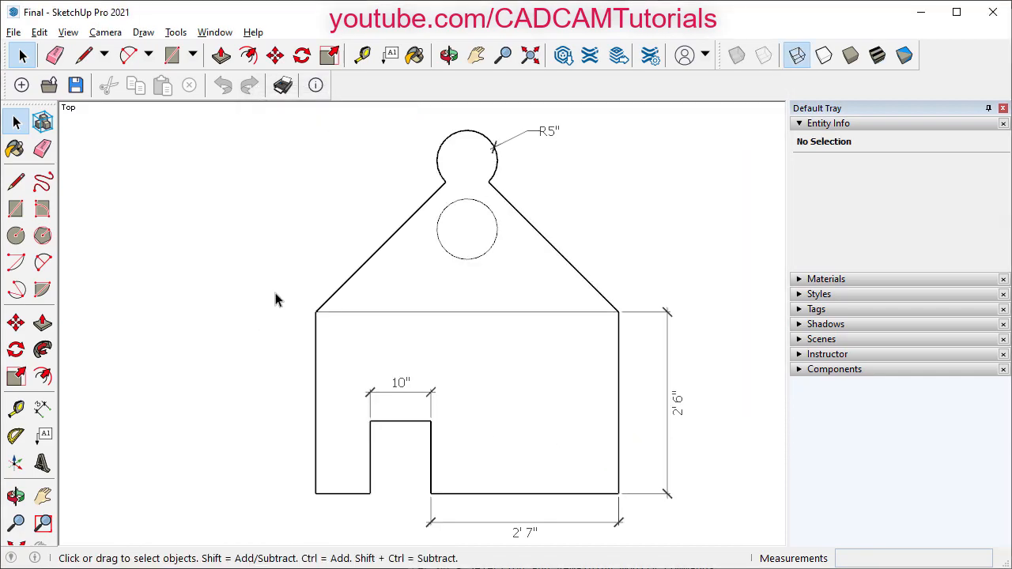